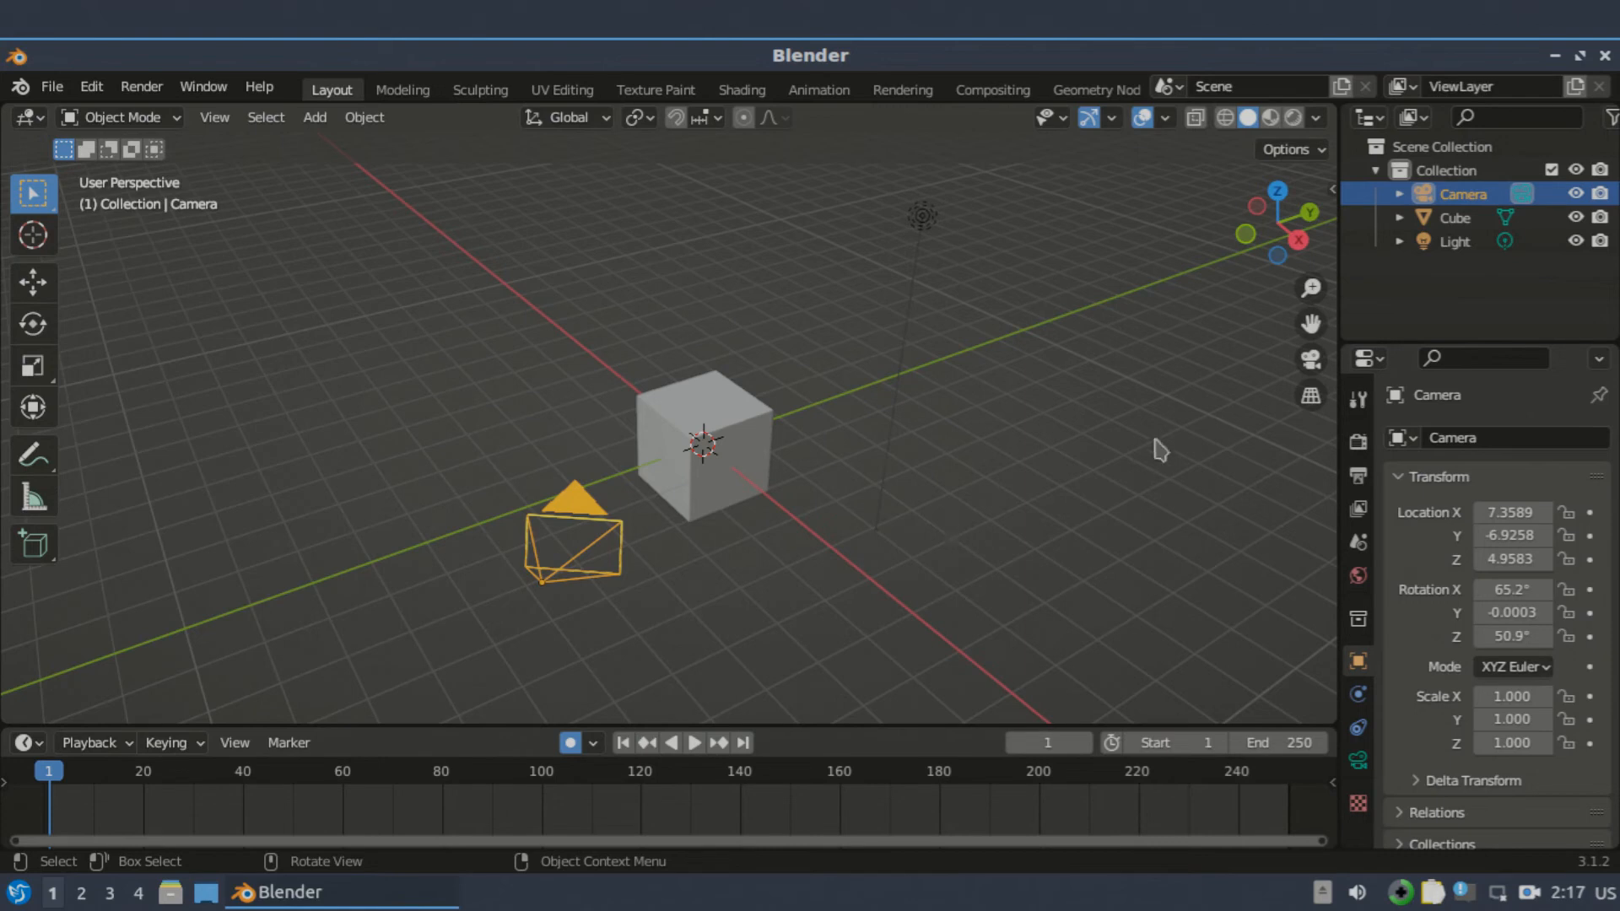
Look through the camera and re-aim it with Walk Navigation at frame 1, shifting the cube off-centre in the frame.
left_click(1315, 361)
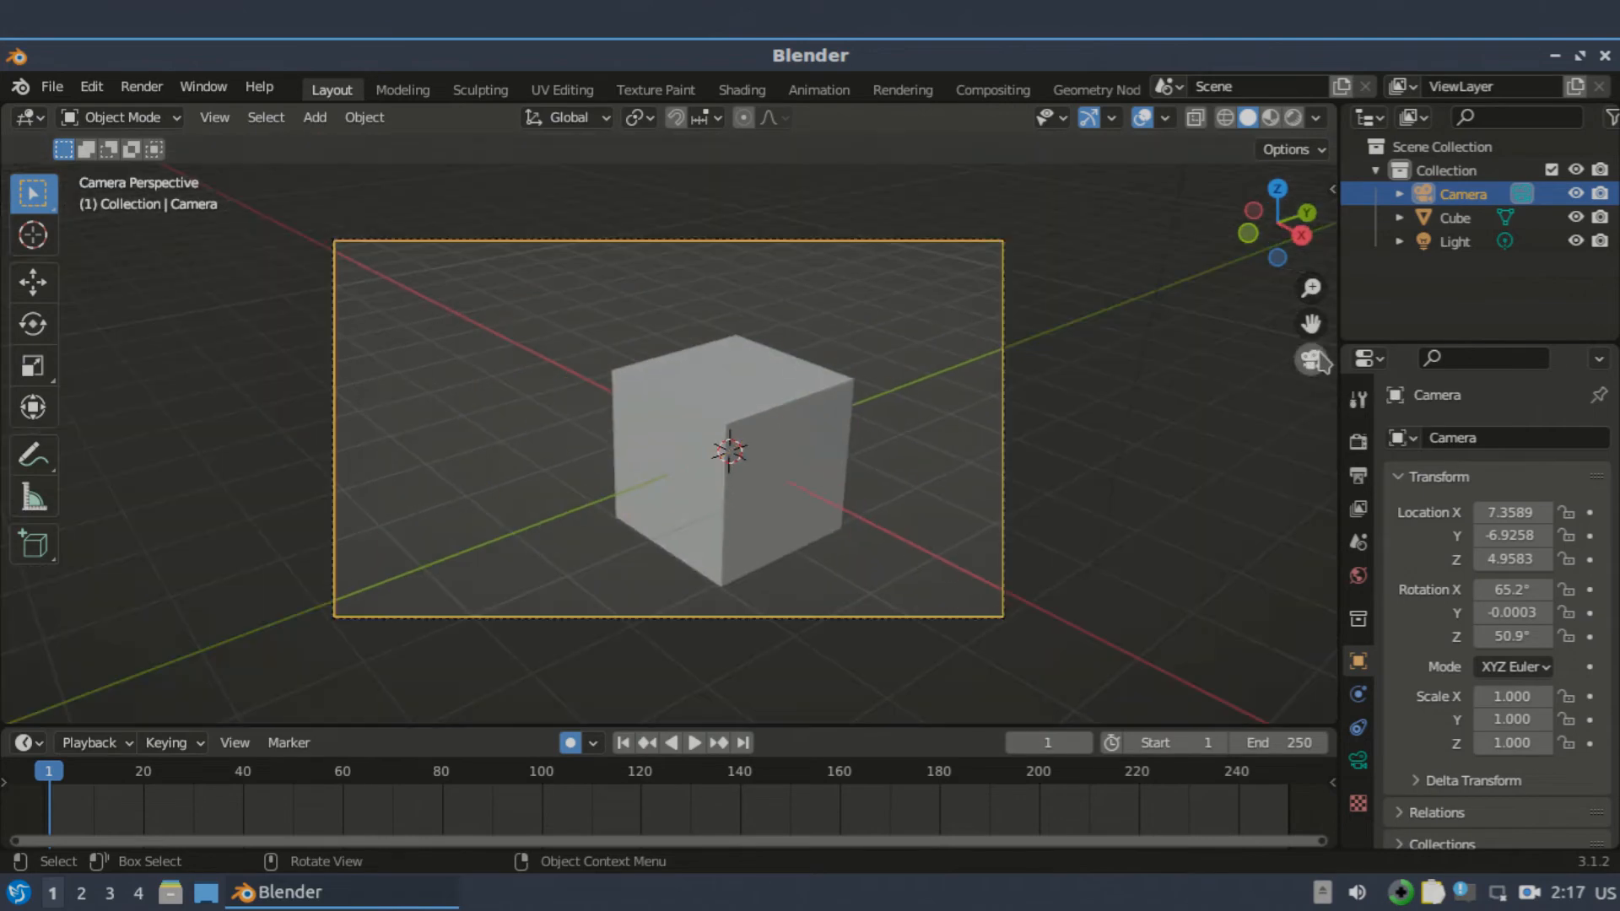
left_click(216, 117)
mouse_move(291, 414)
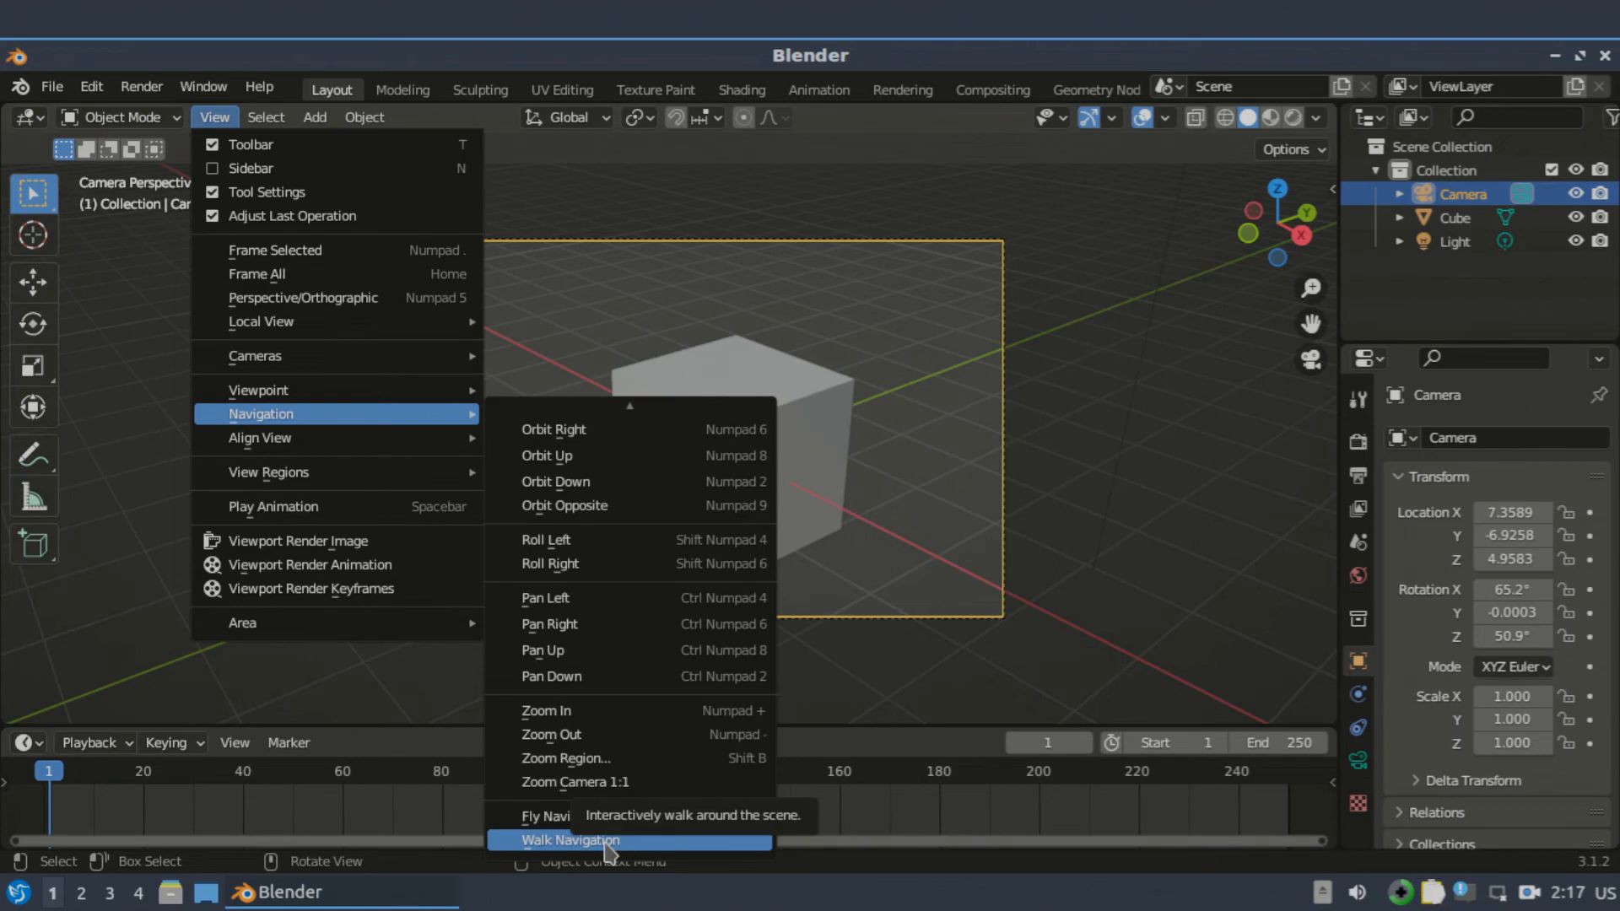
left_click(582, 841)
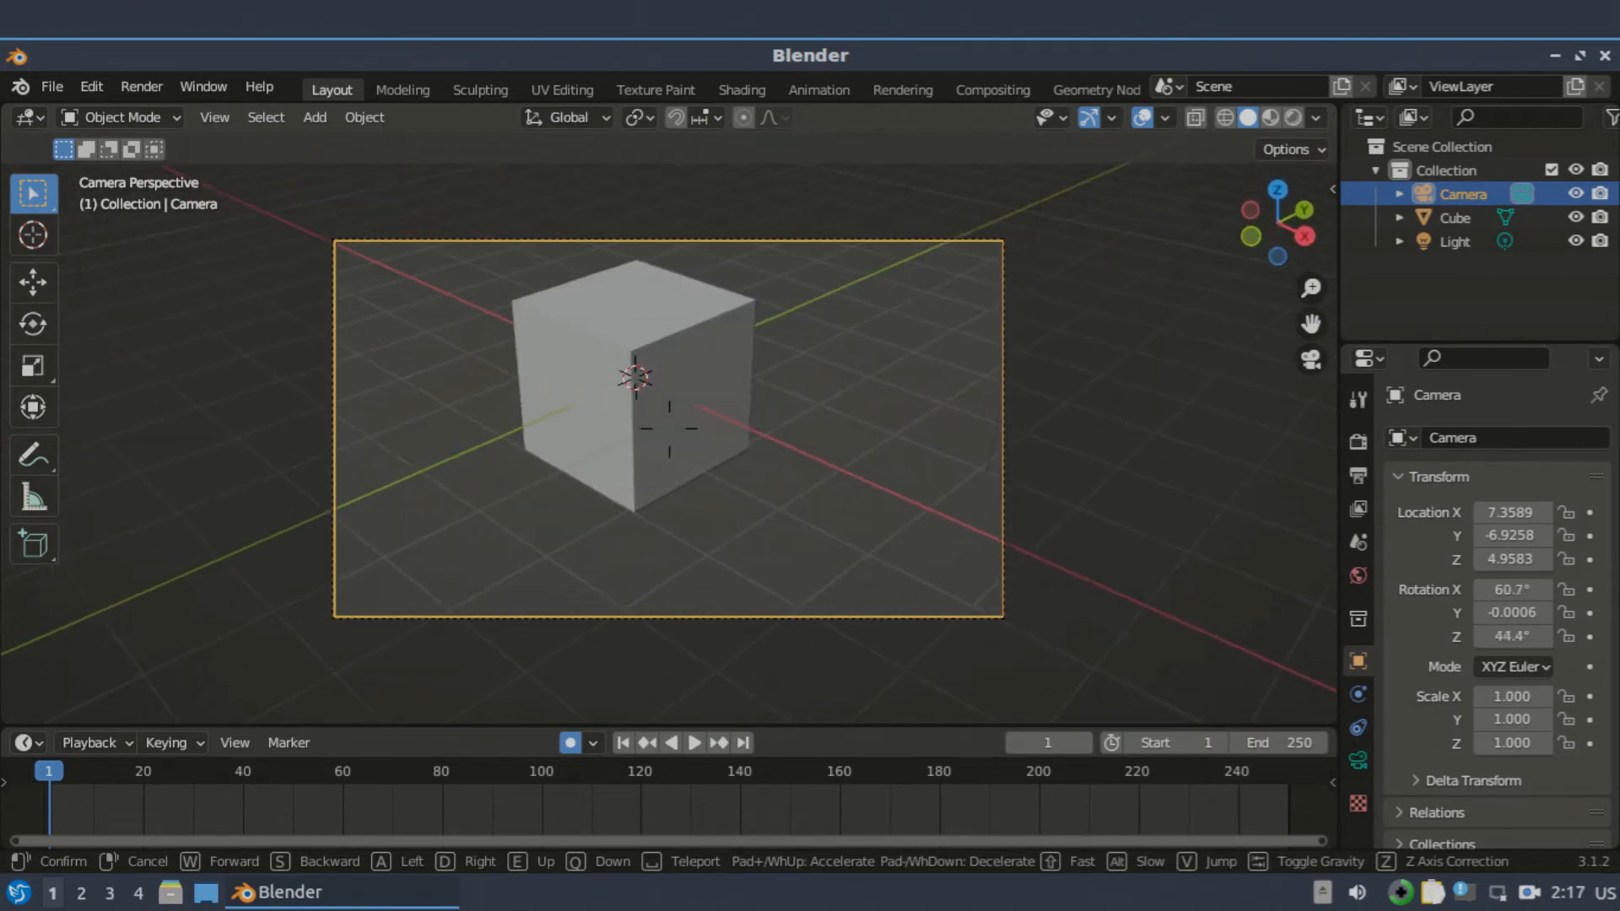
left_click(606, 434)
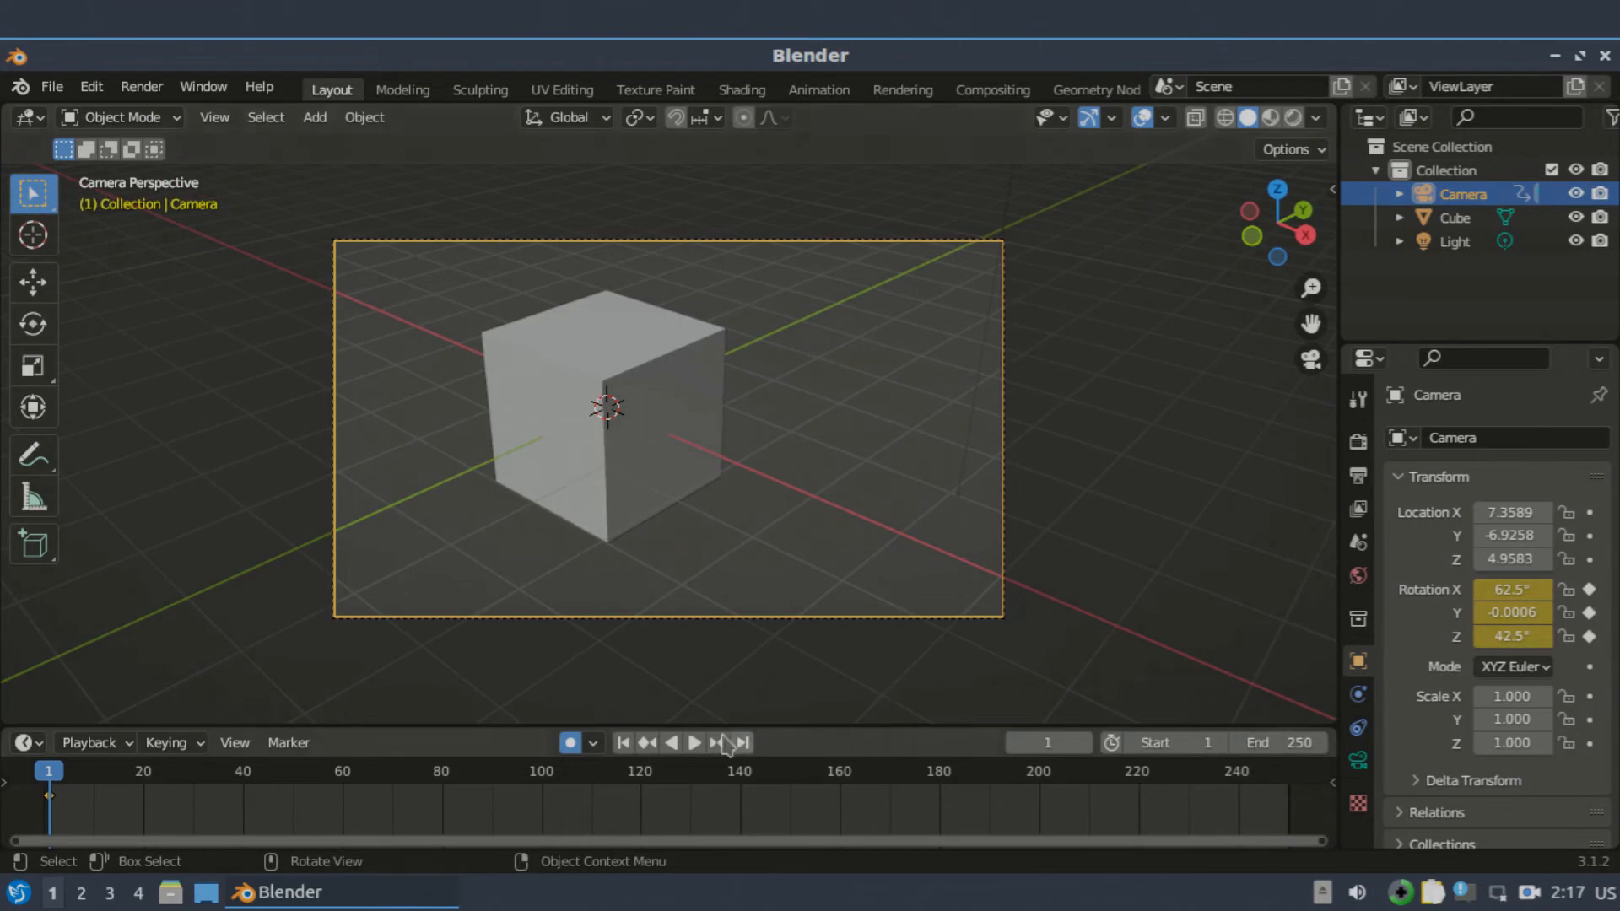
With auto keying on, play the animation and record camera rotation keyframes using Walk Navigation, stopping playback at the end.
left_click(569, 743)
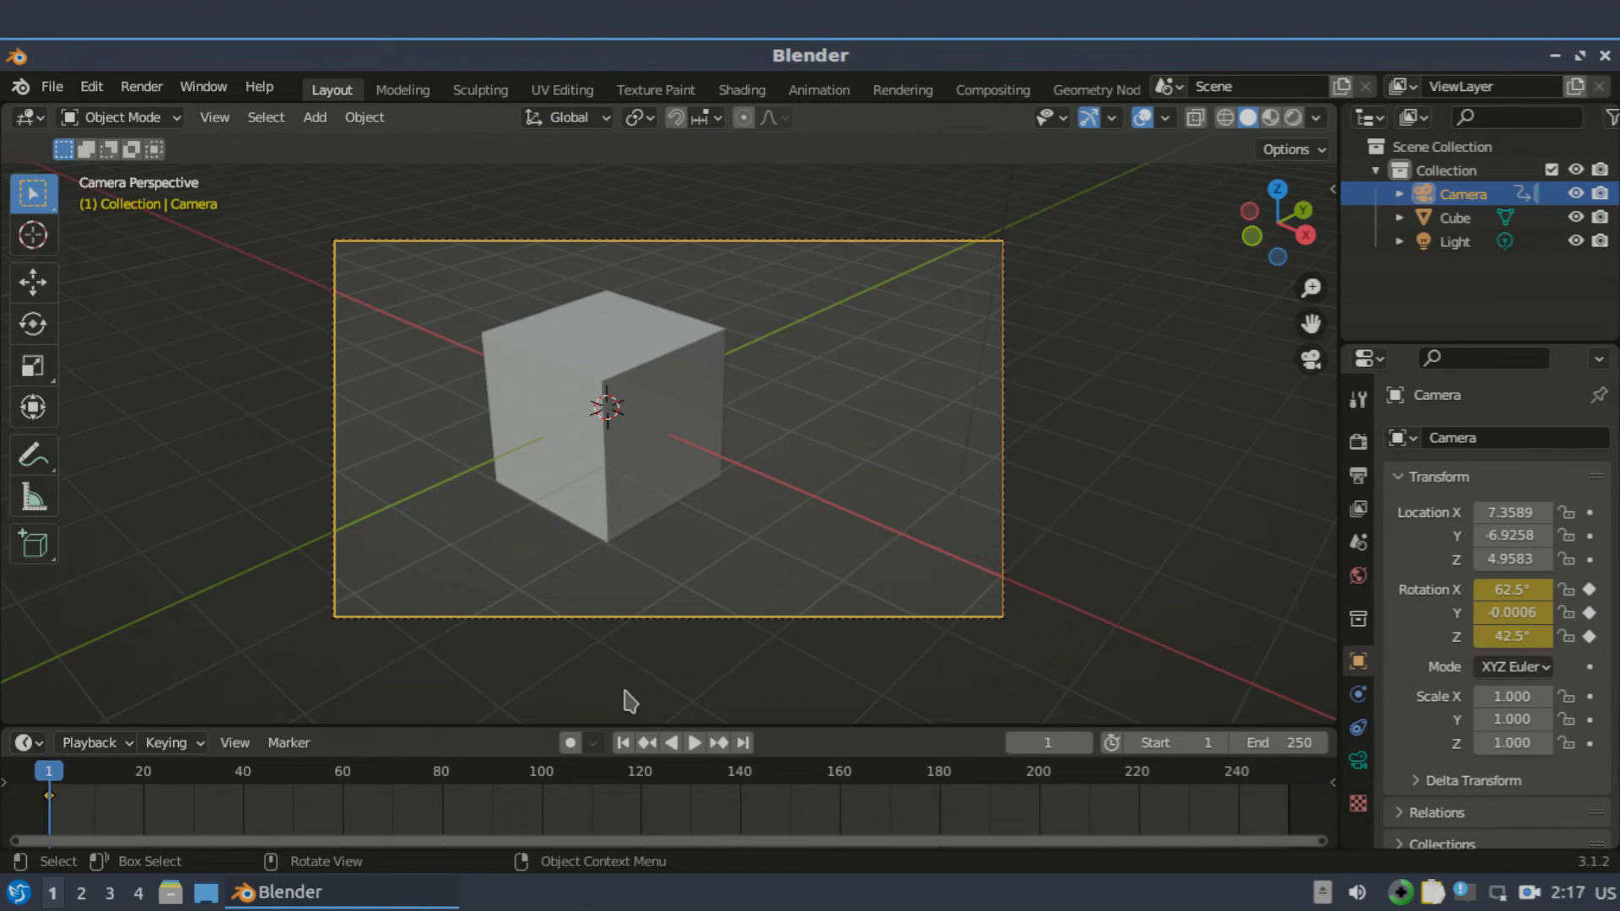
left_click(573, 743)
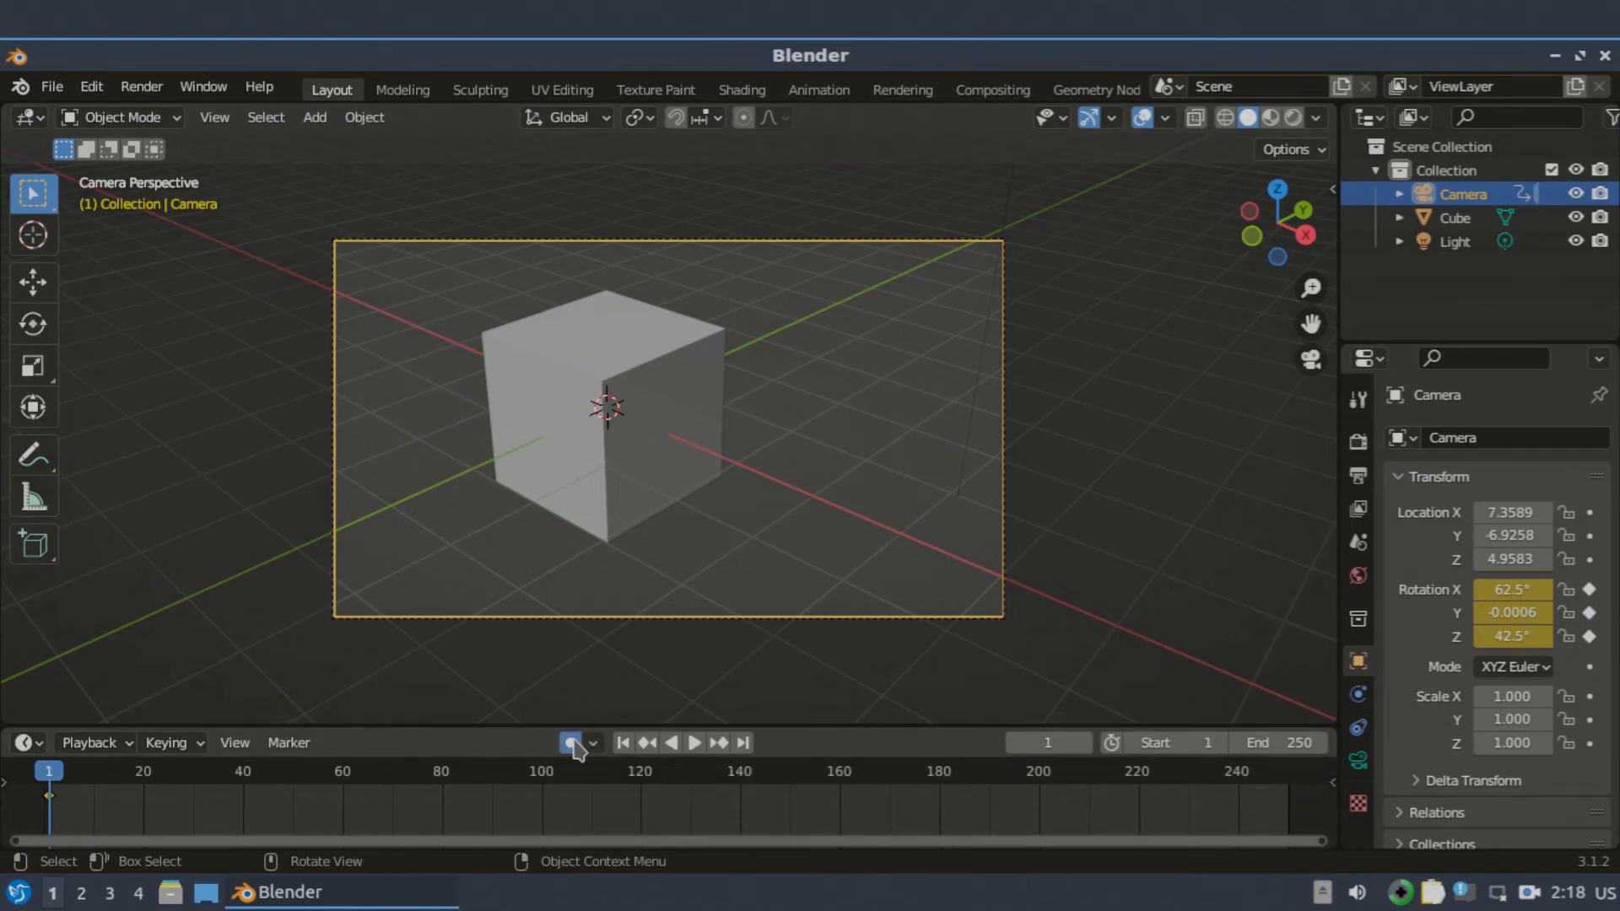
left_click(695, 745)
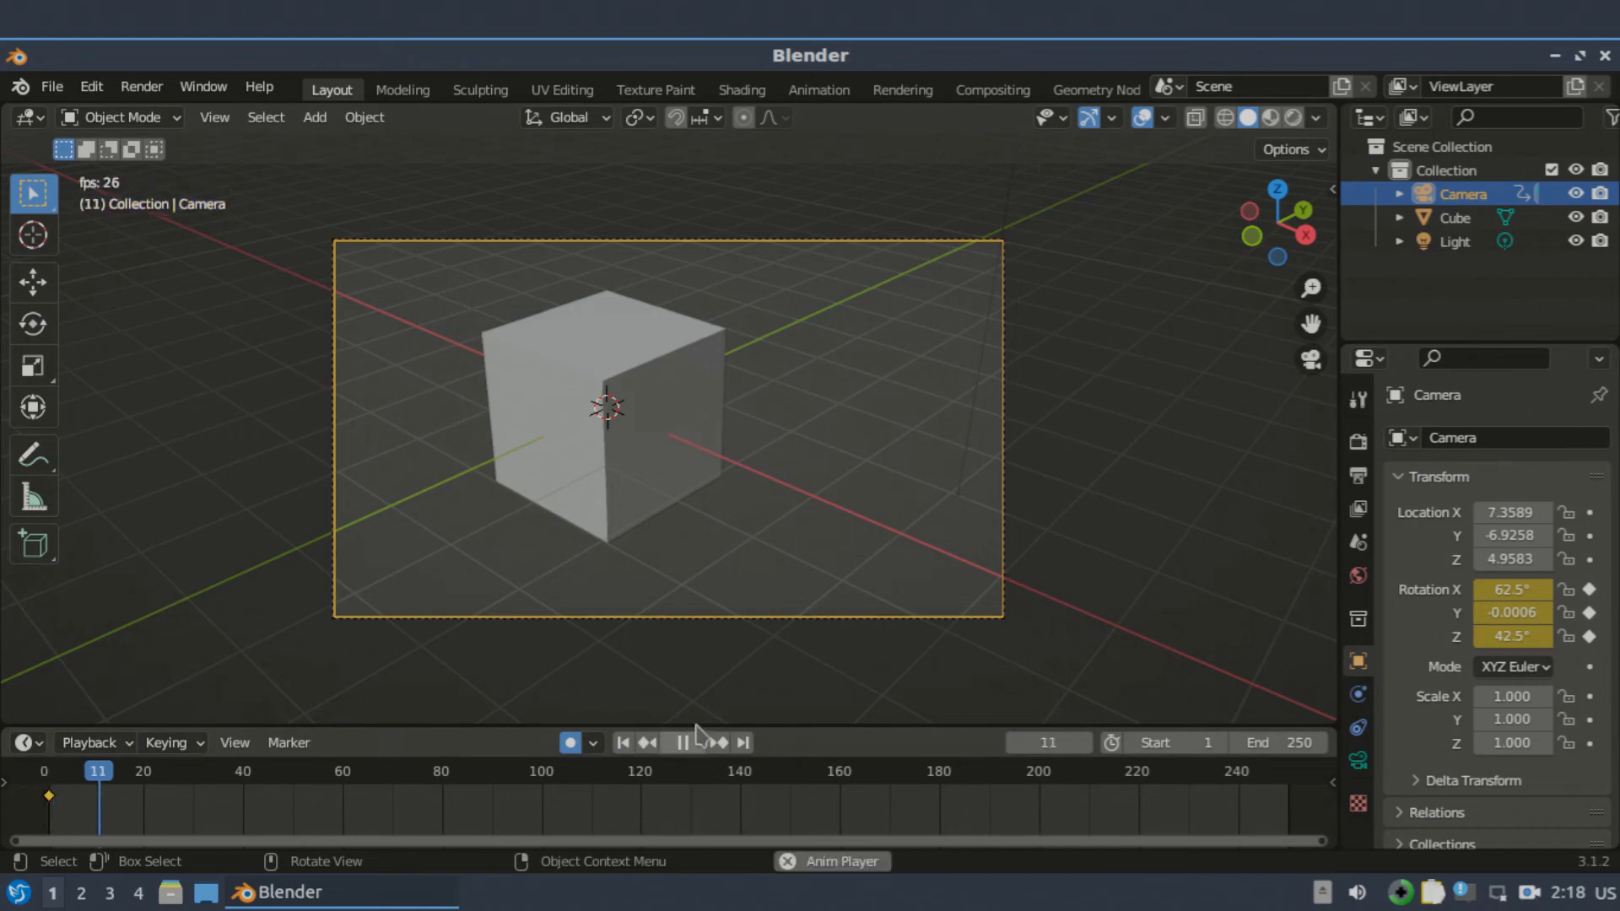
left_click(215, 119)
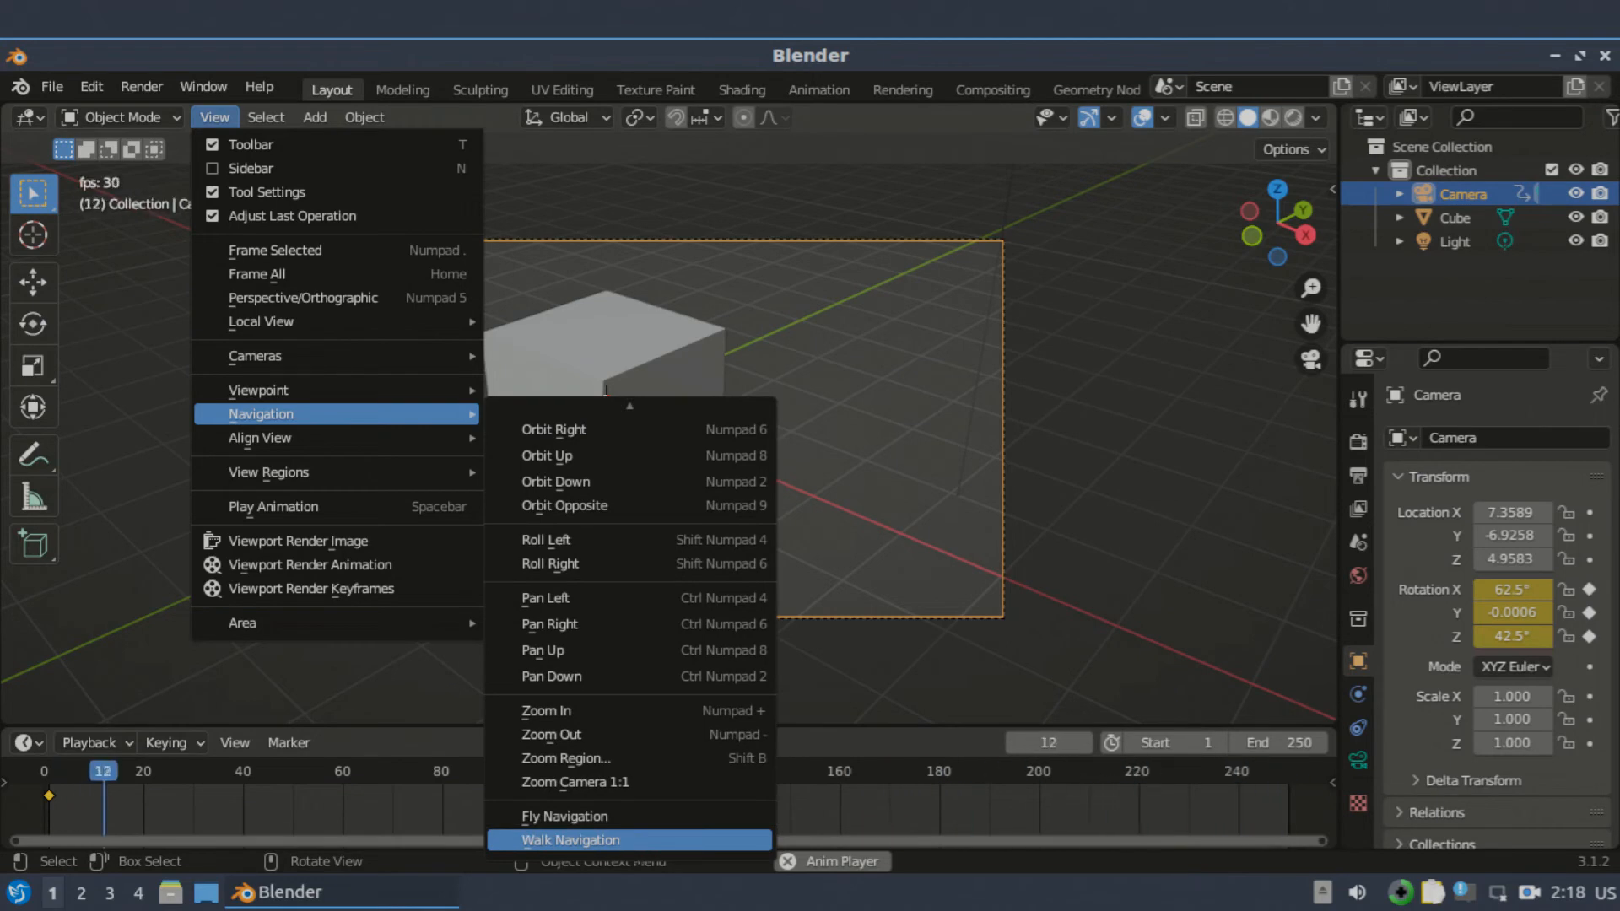
left_click(634, 841)
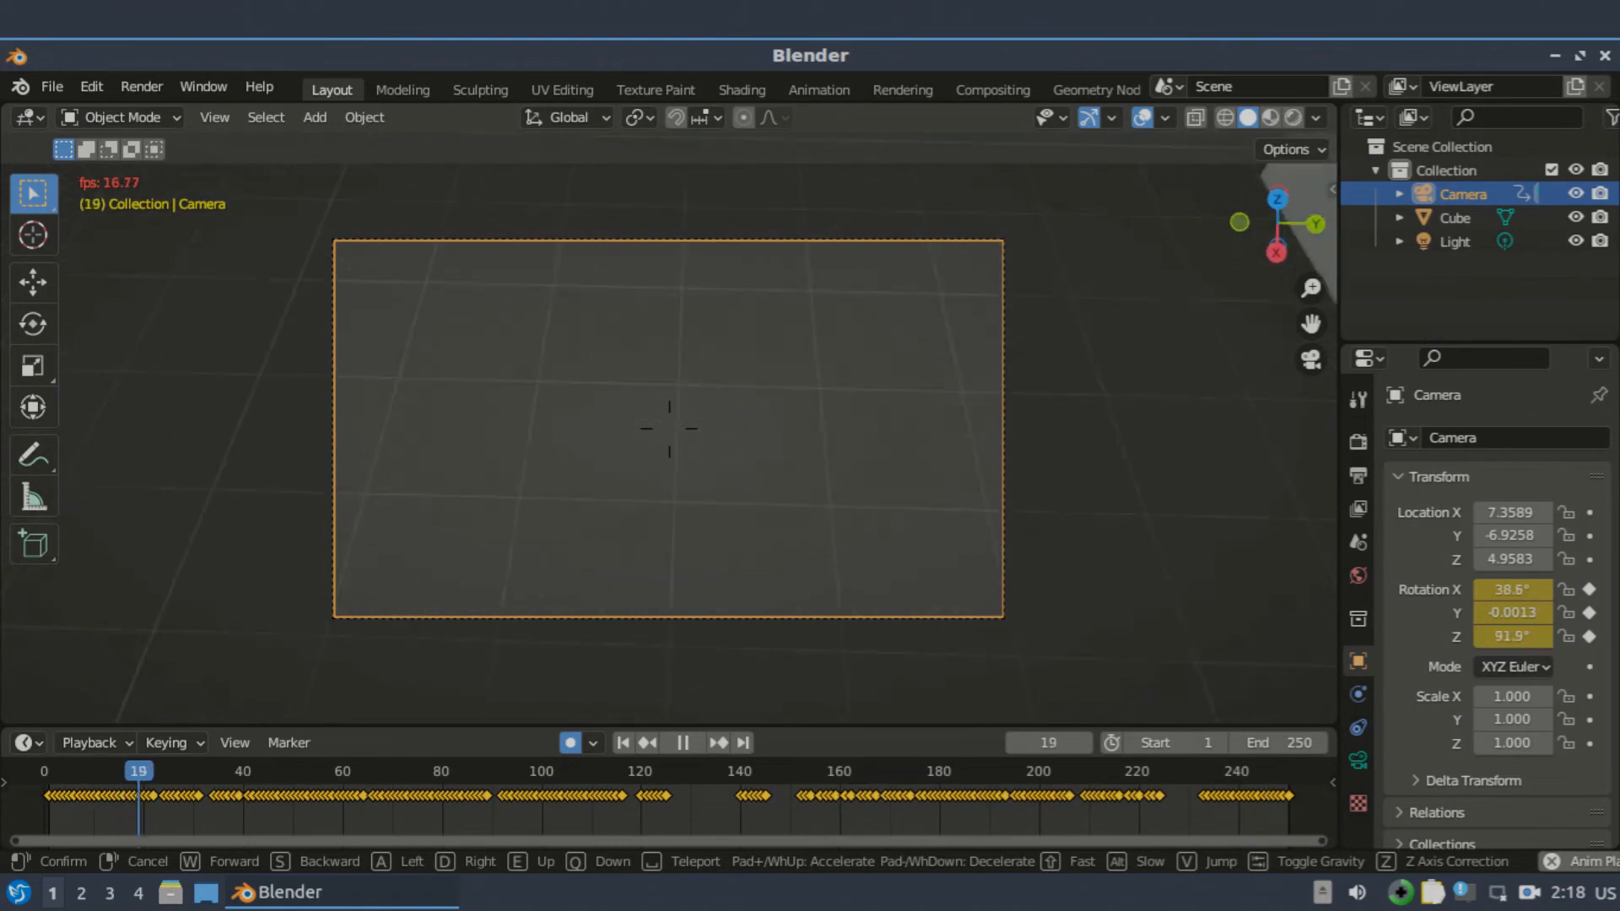
left_click(669, 428)
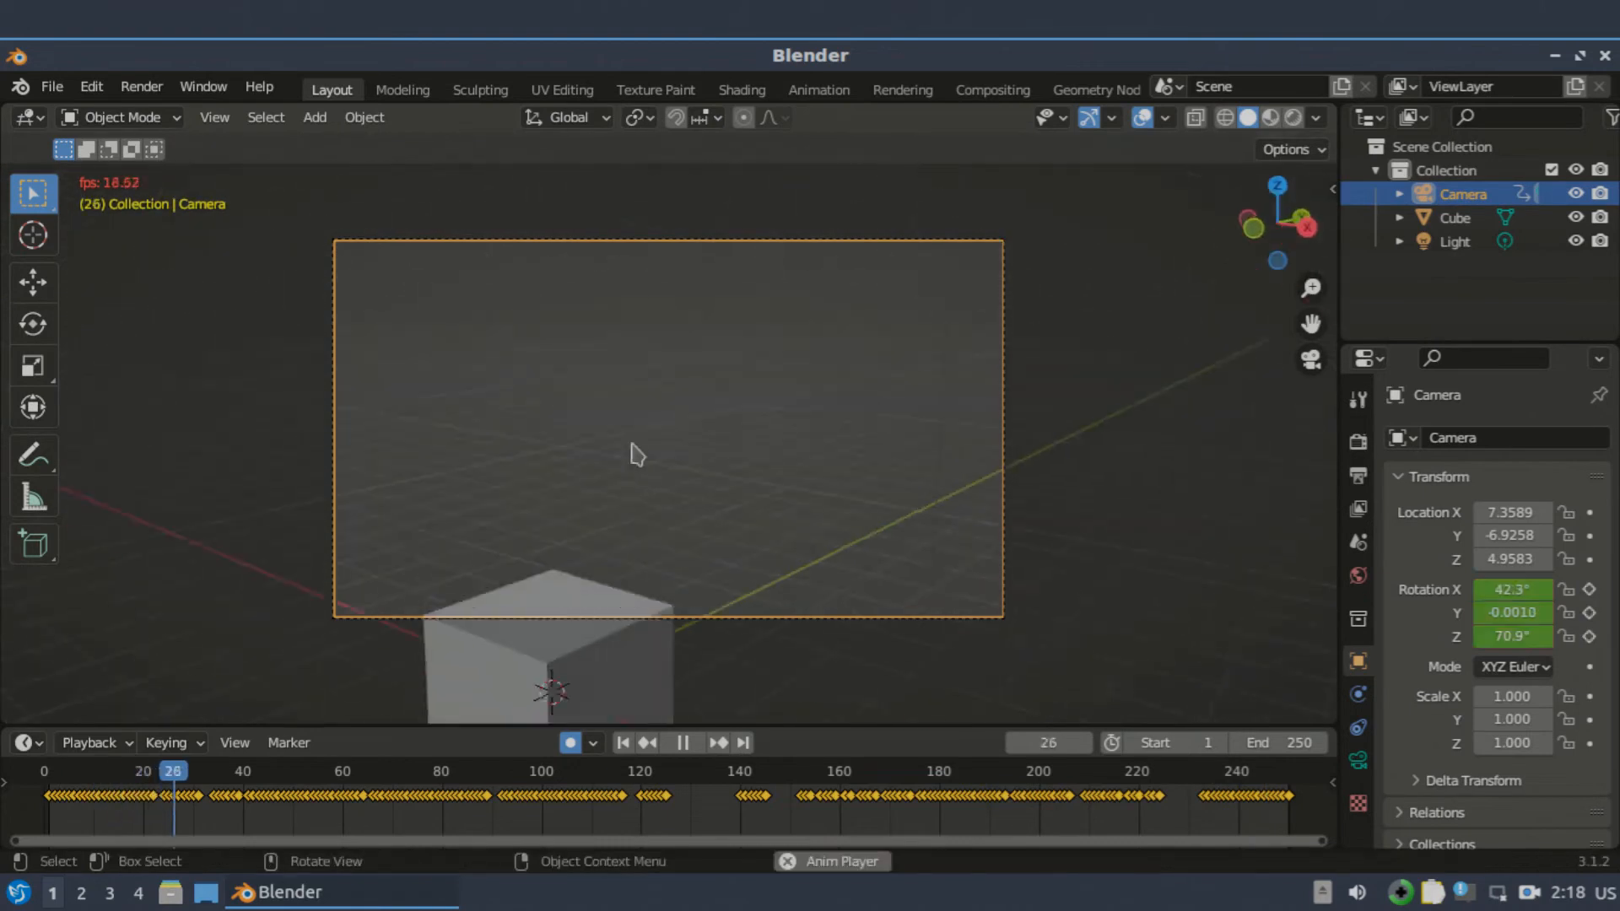
left_click(686, 748)
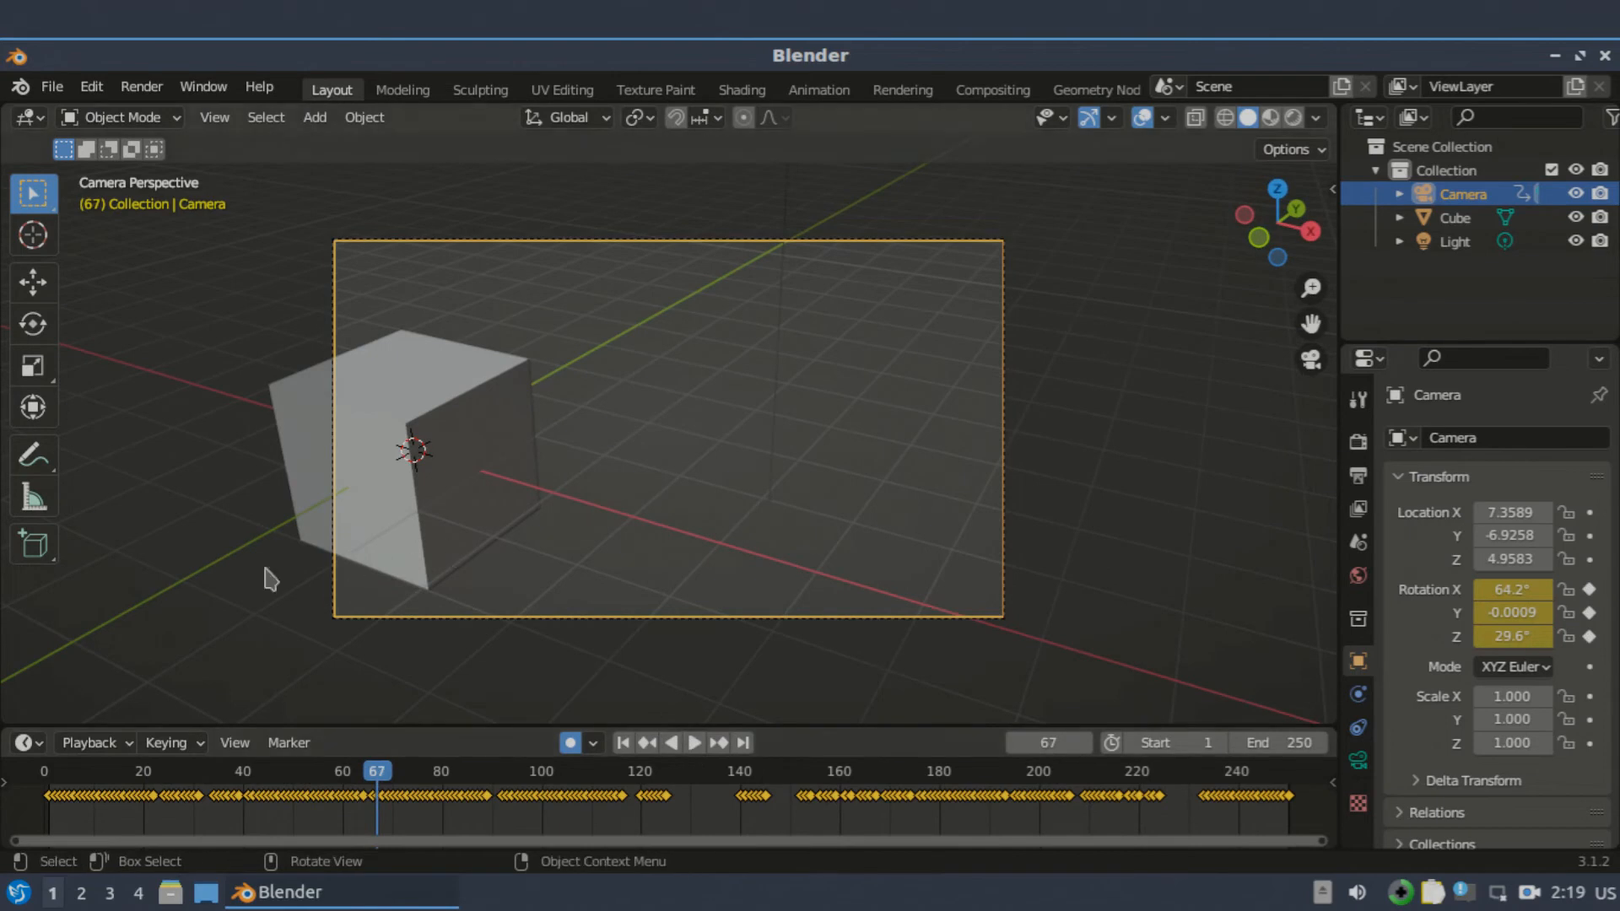
Undo the recorded walk-navigation keyframes and the first camera rotation.
left_click(41, 746)
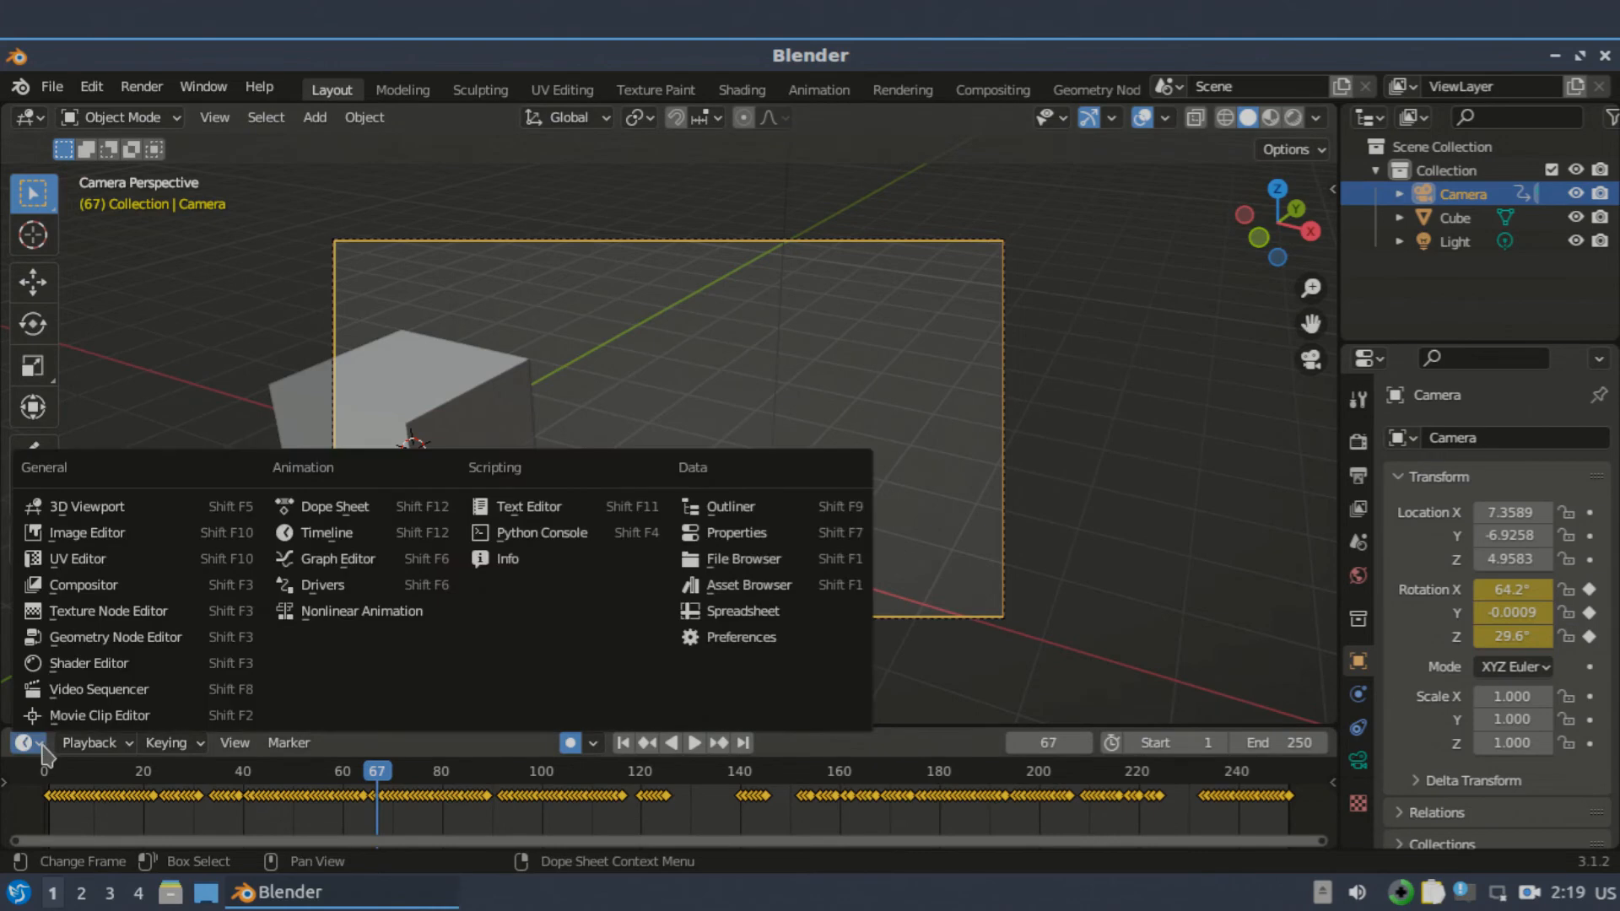
mouse_move(63, 745)
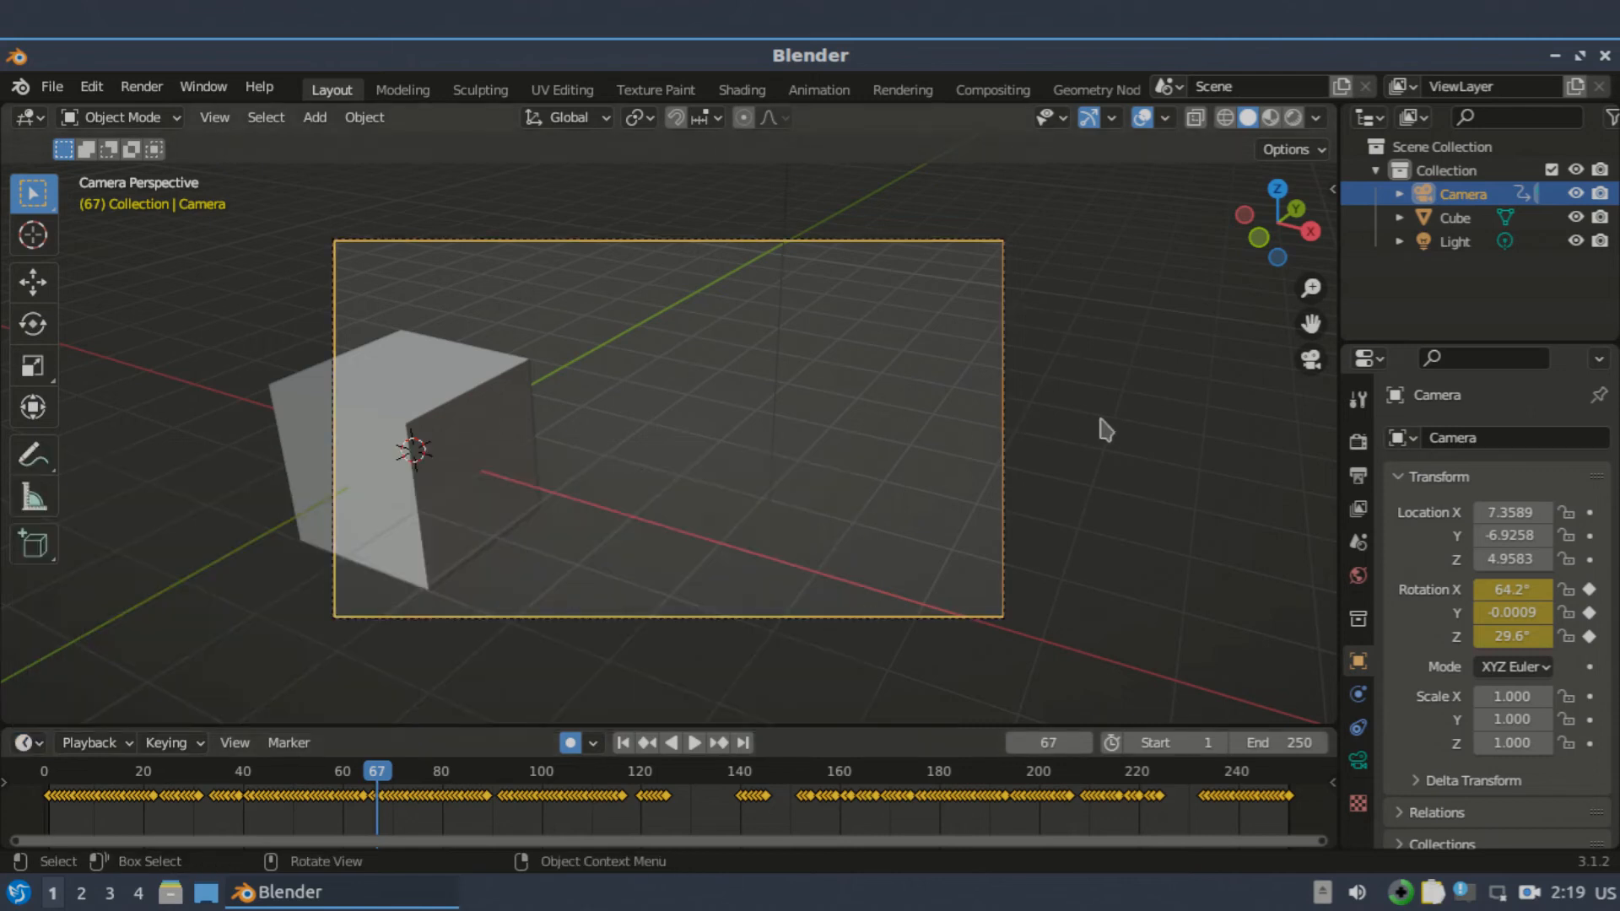
key("ctrl+z")
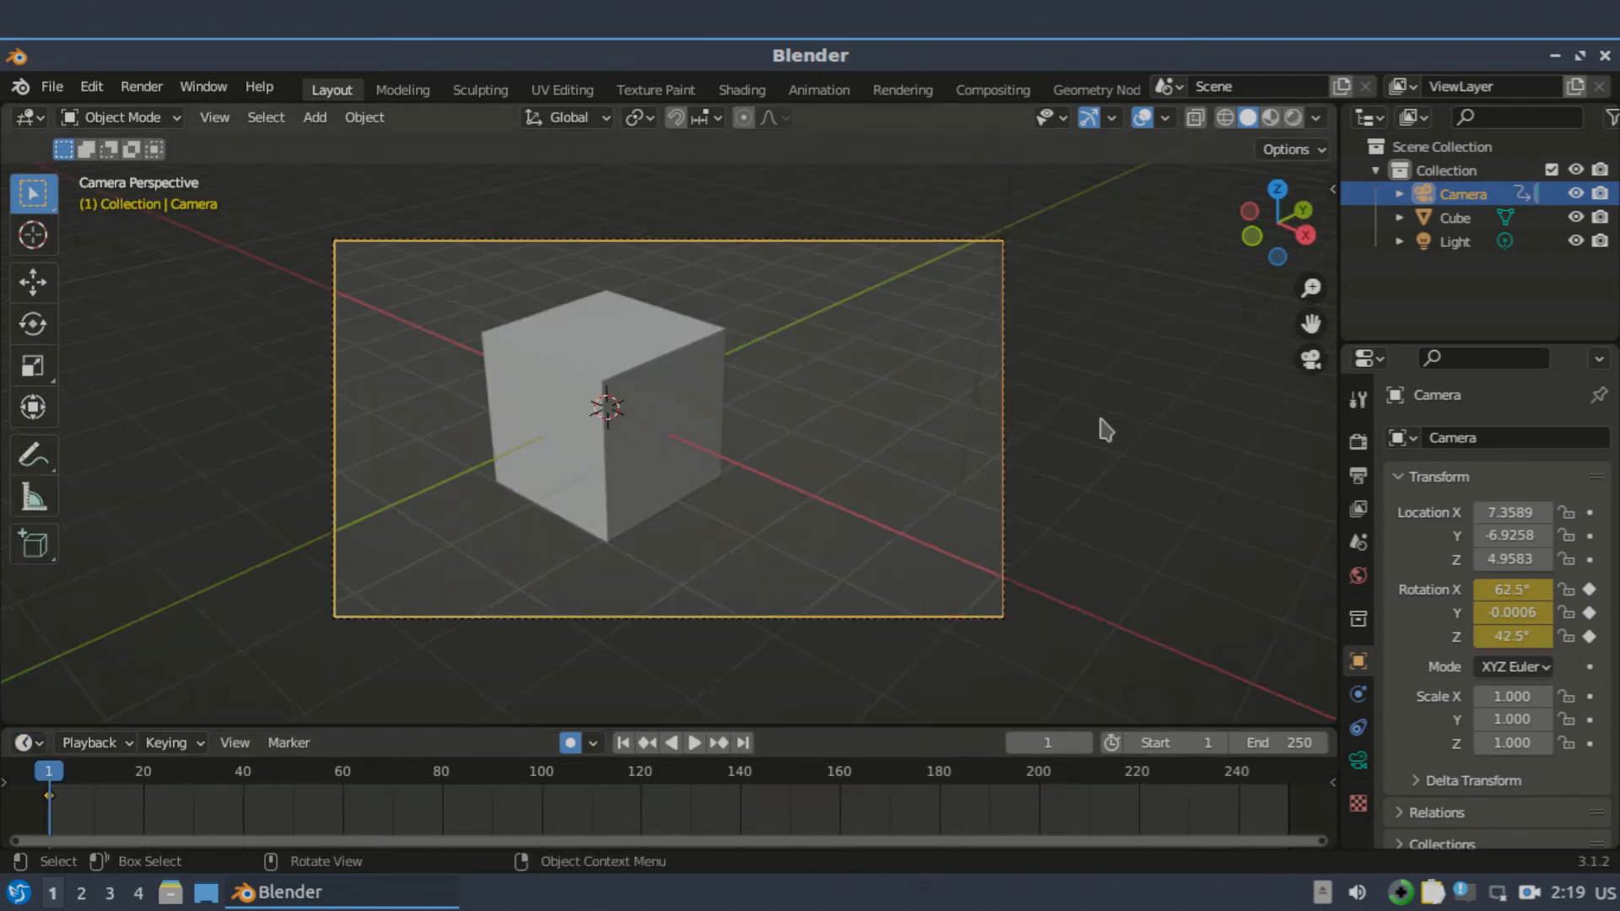
key("ctrl+z")
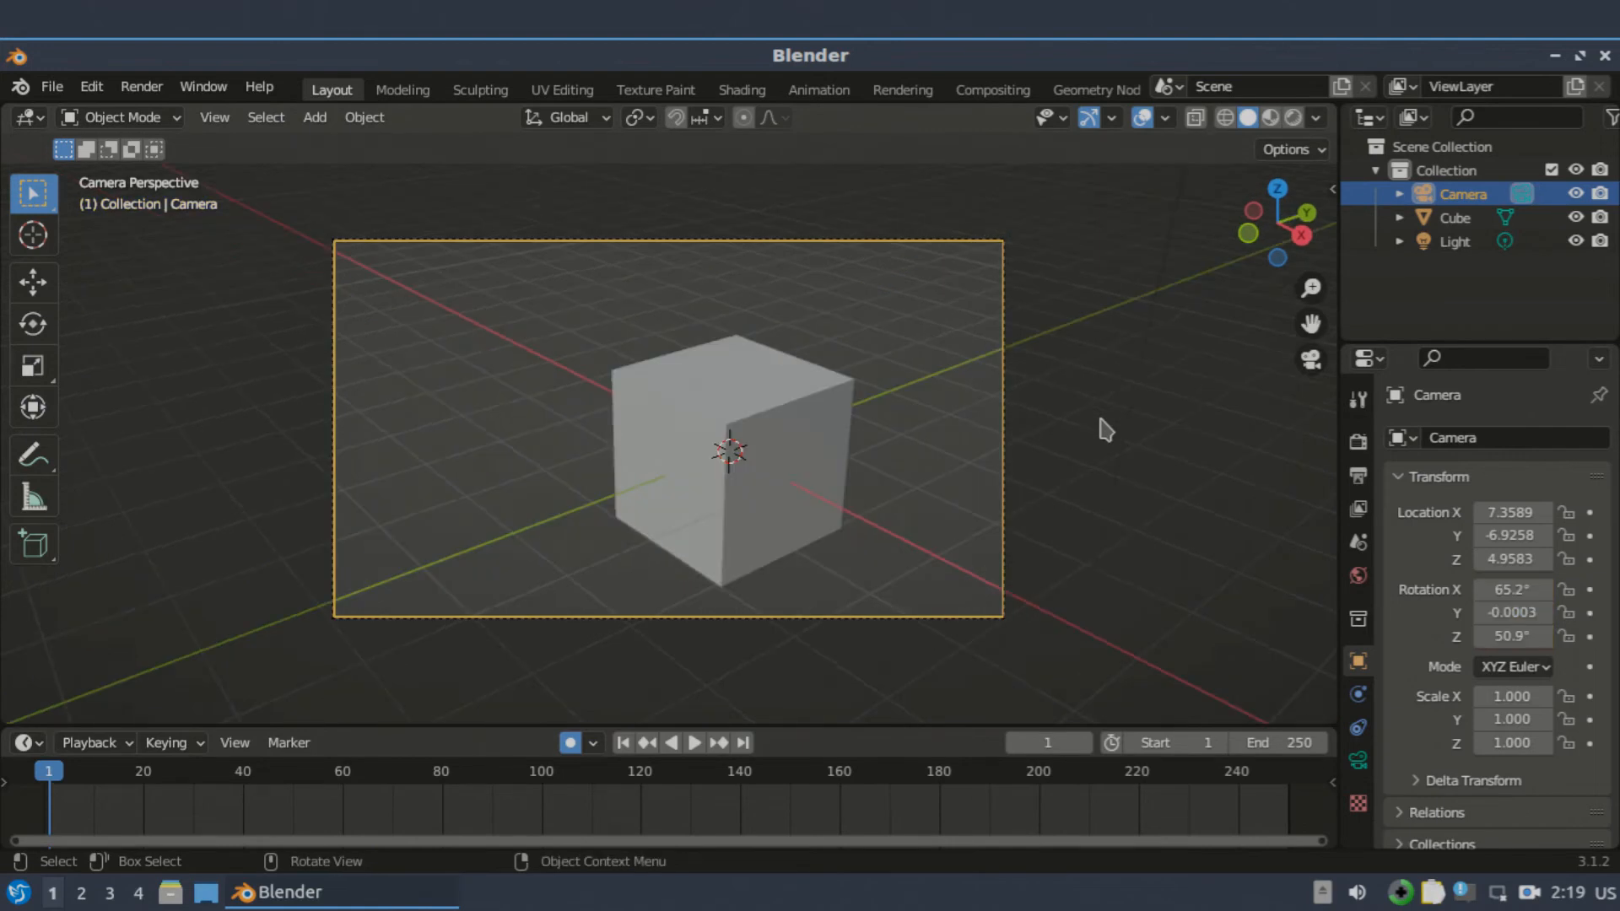
Leave the camera view and add a Track To constraint to the camera with the Cube as its target.
left_click_drag(1252, 247, 1239, 239)
scroll(893, 463, "down", 4)
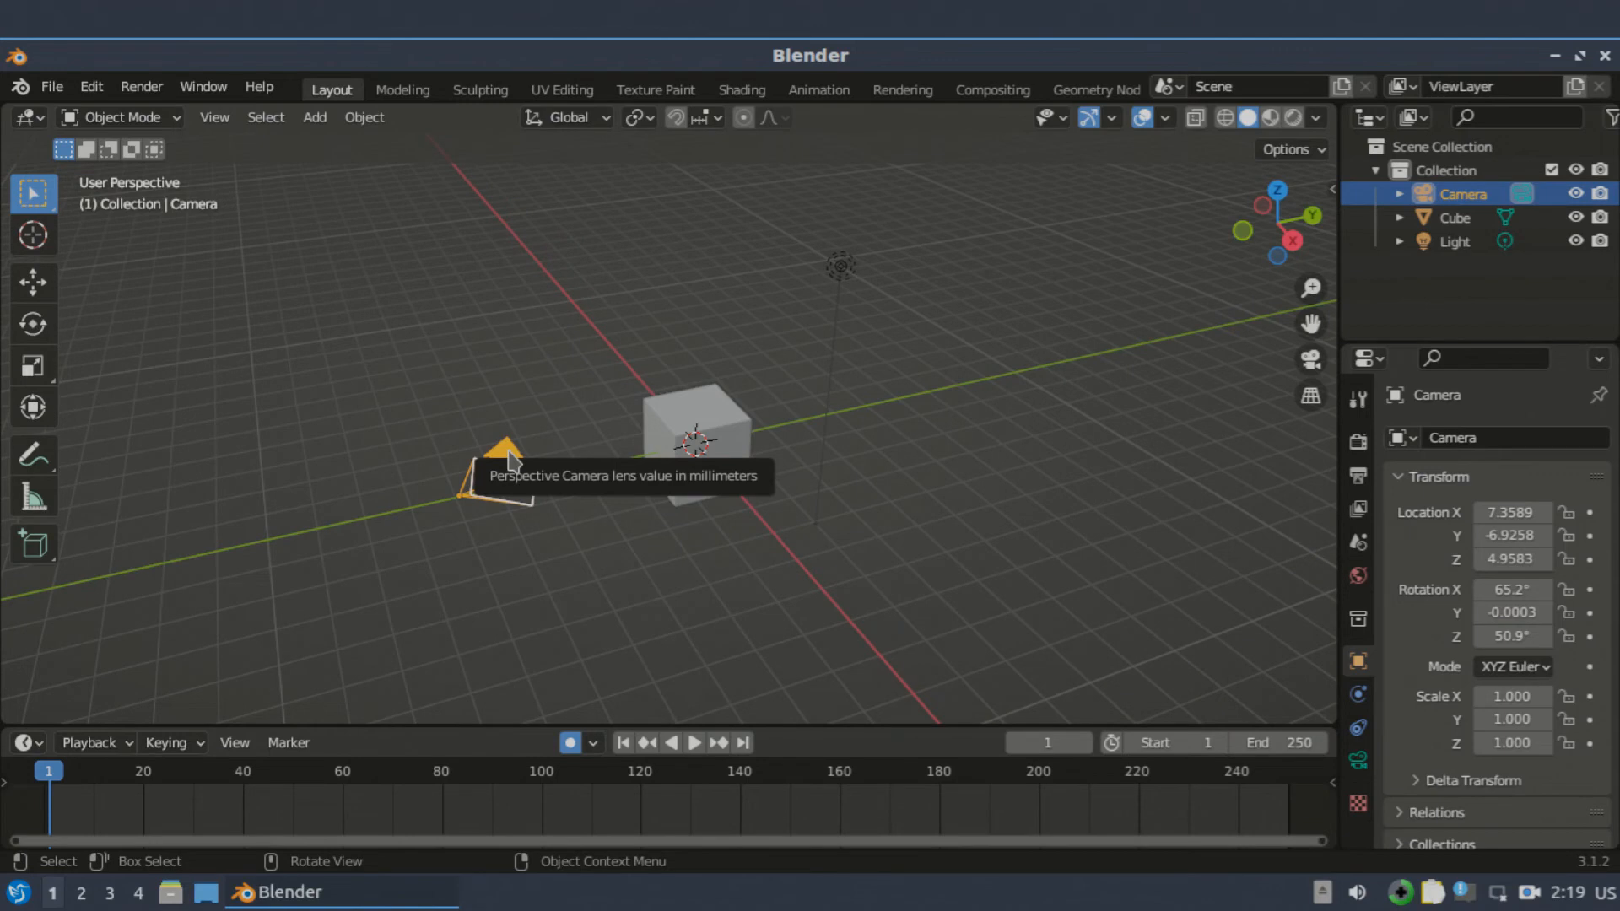
left_click(887, 549)
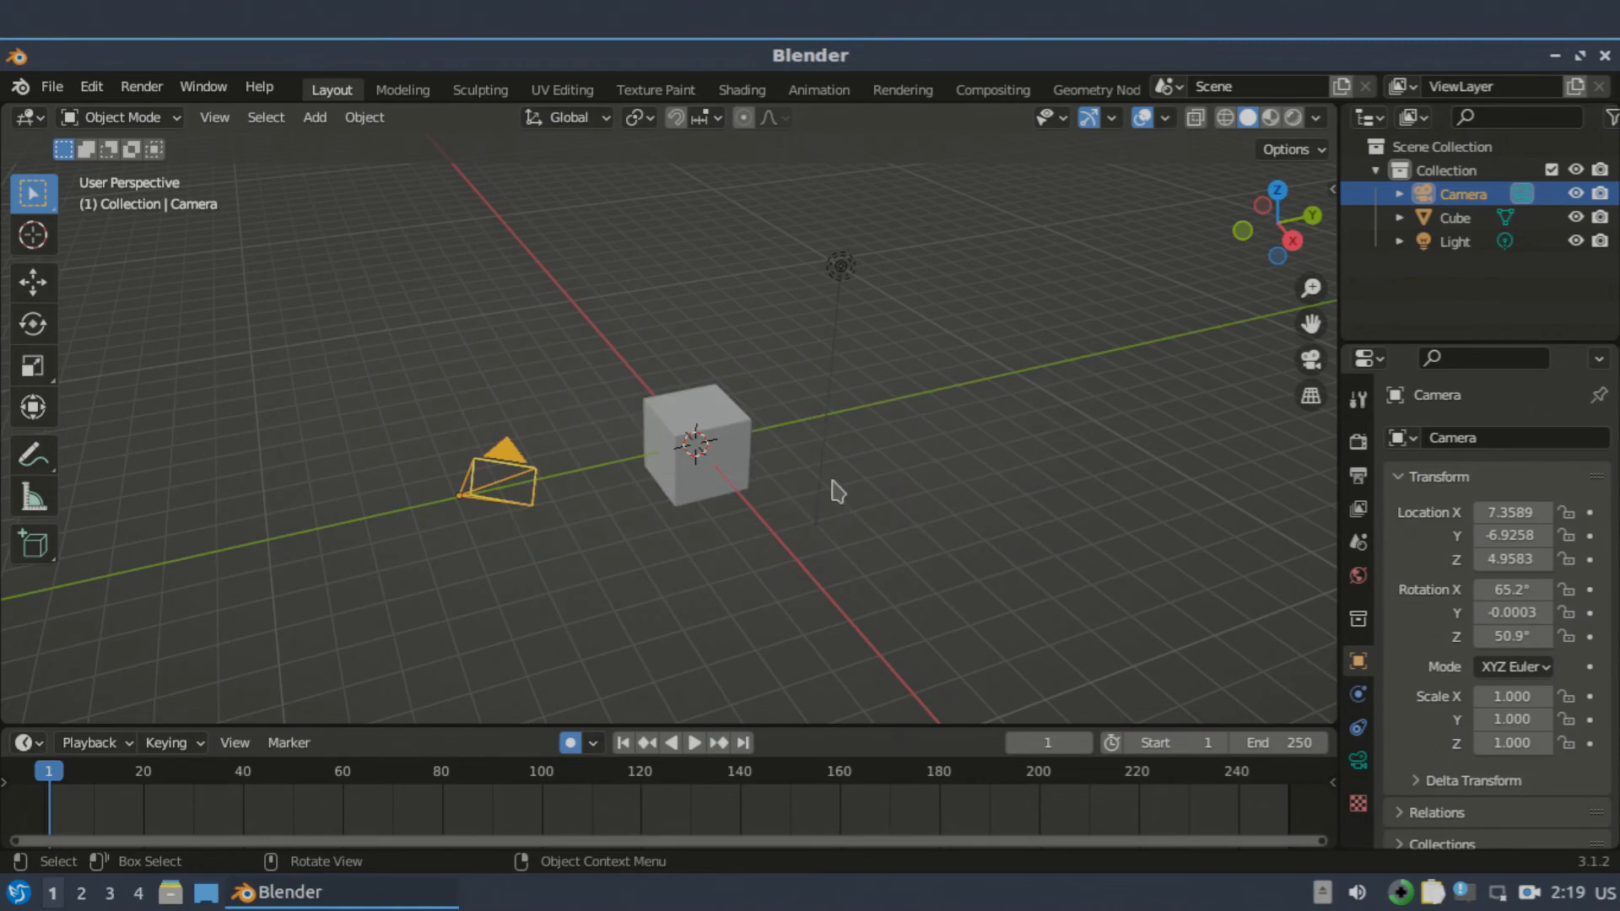
left_click(1358, 730)
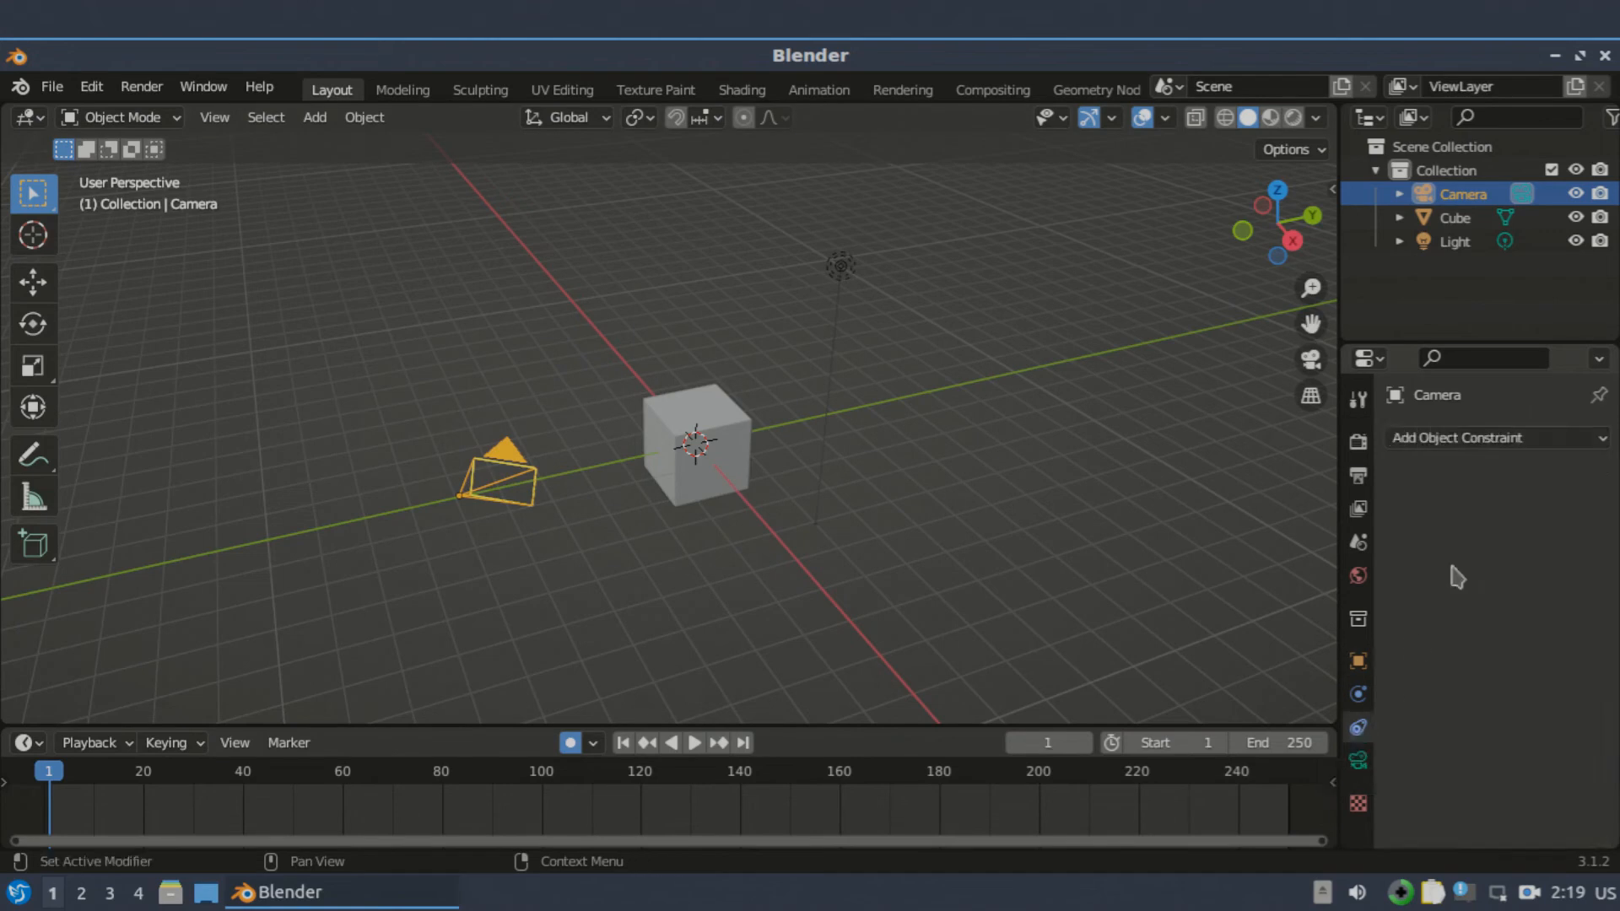
left_click(1497, 440)
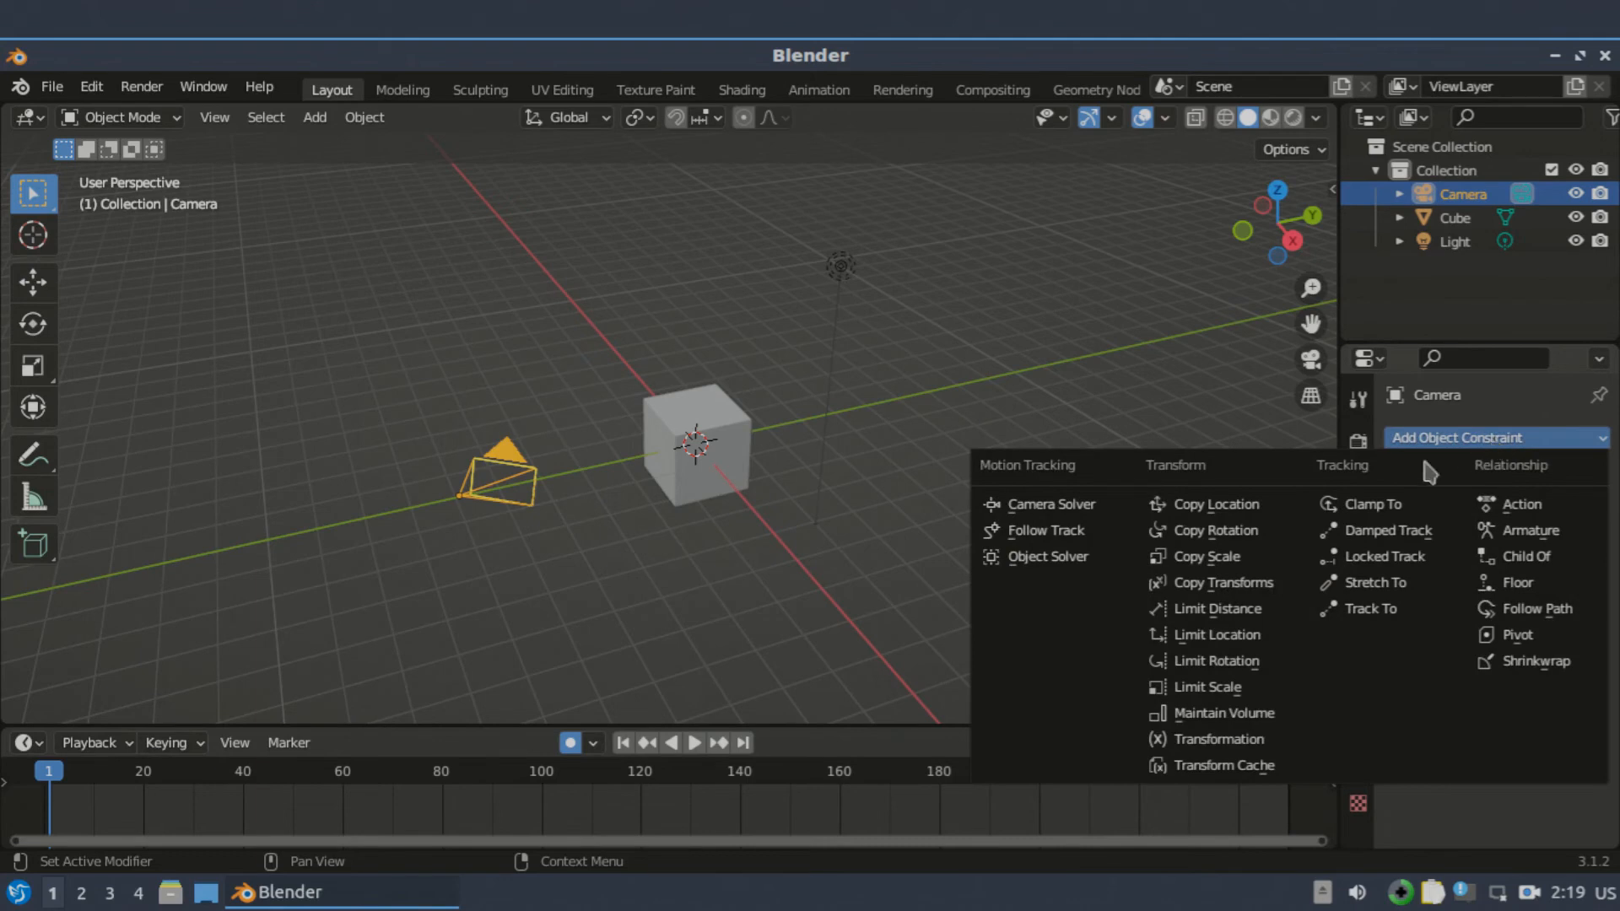
left_click(1367, 609)
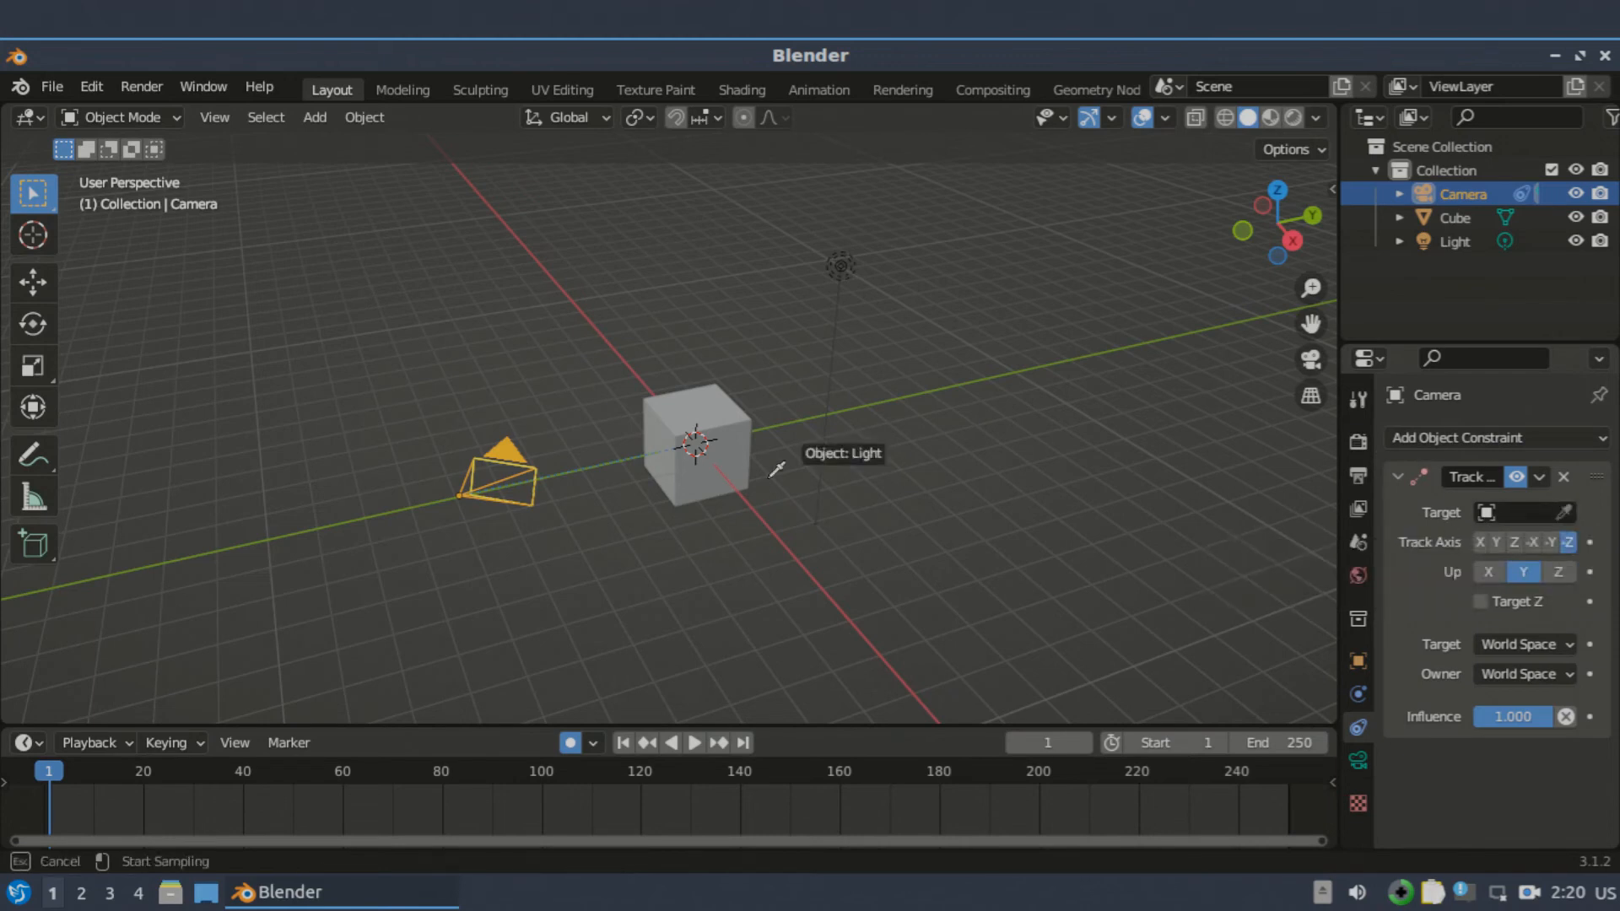
left_click(737, 448)
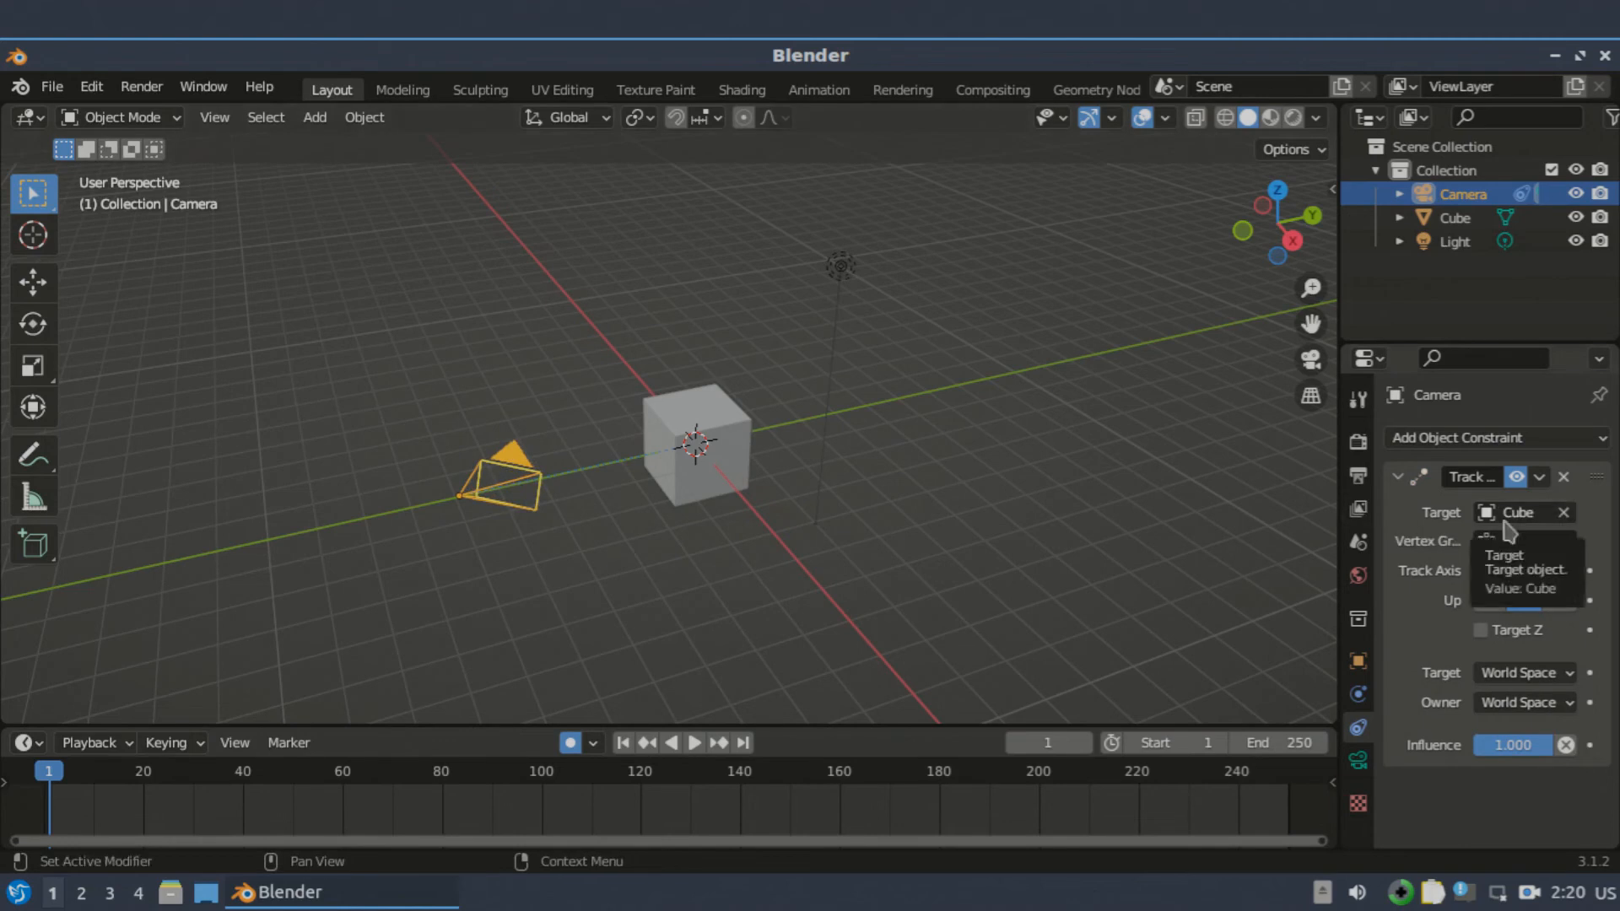
Select the cube and move it a short distance to test the camera's tracking.
left_click(731, 427)
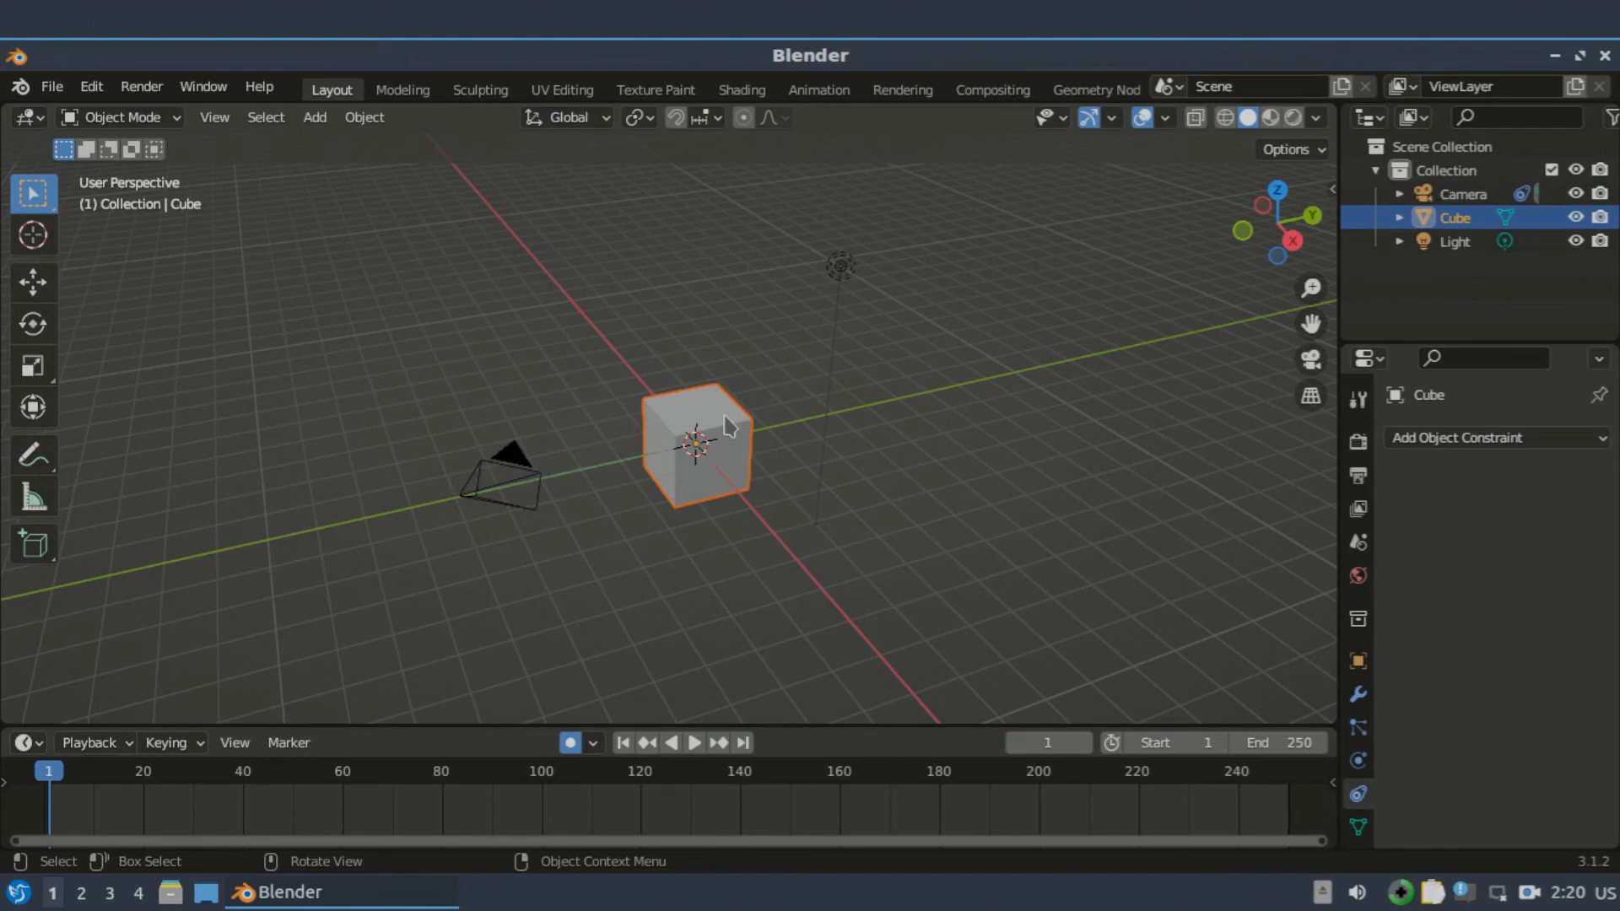
key("g")
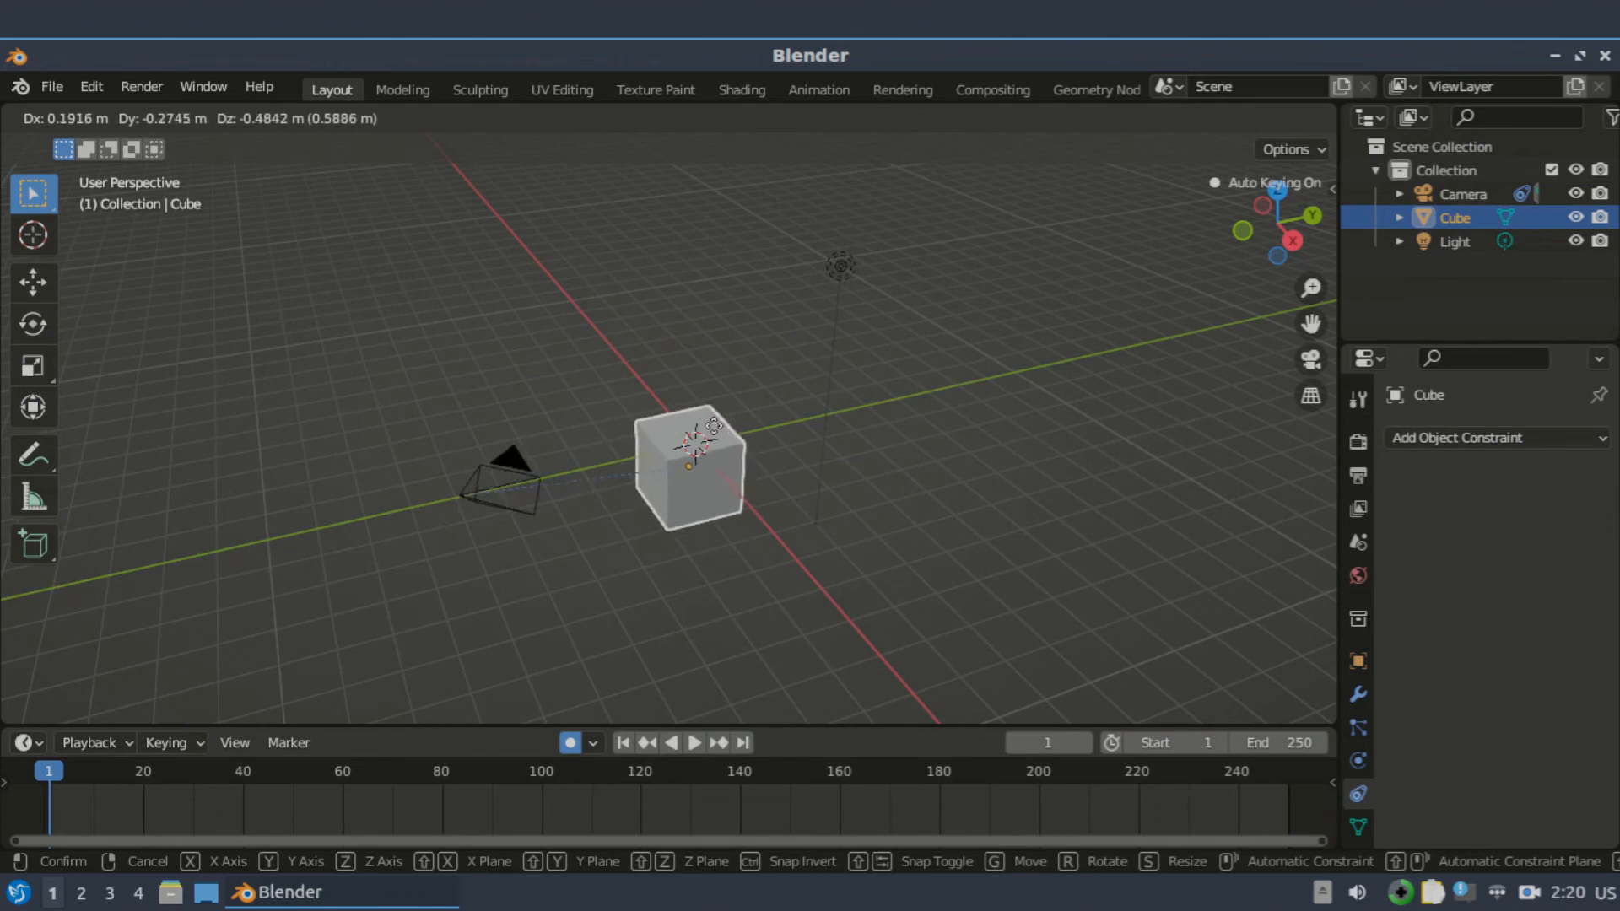
left_click(707, 396)
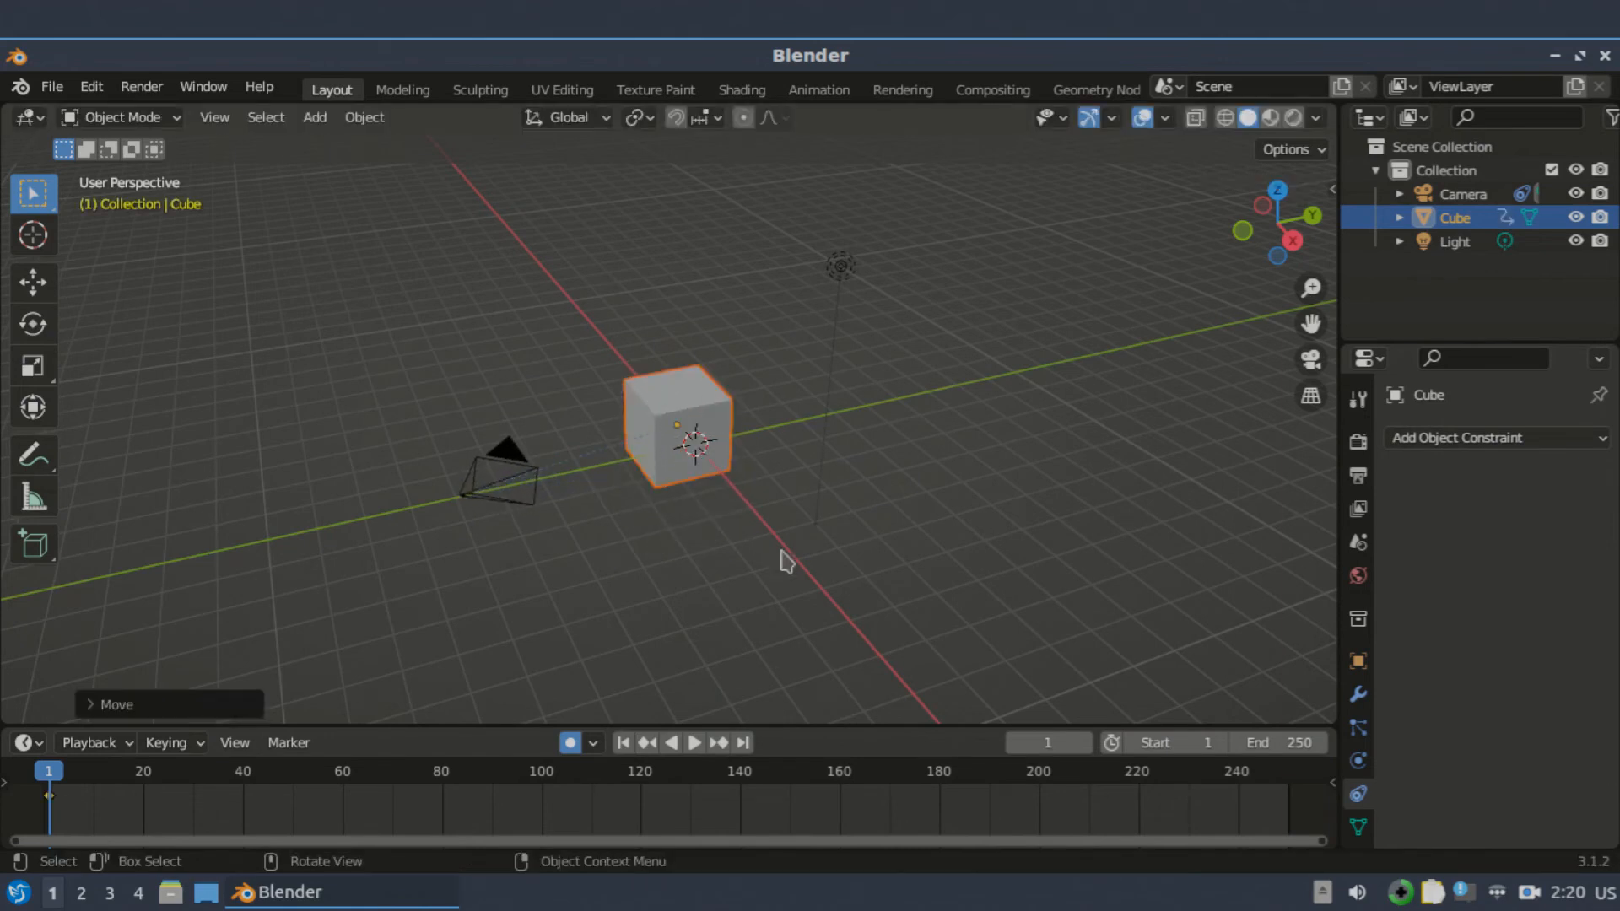
In top view, move the cube far out in positive X and Y and insert a Location keyframe at frame 1.
left_click(1276, 194)
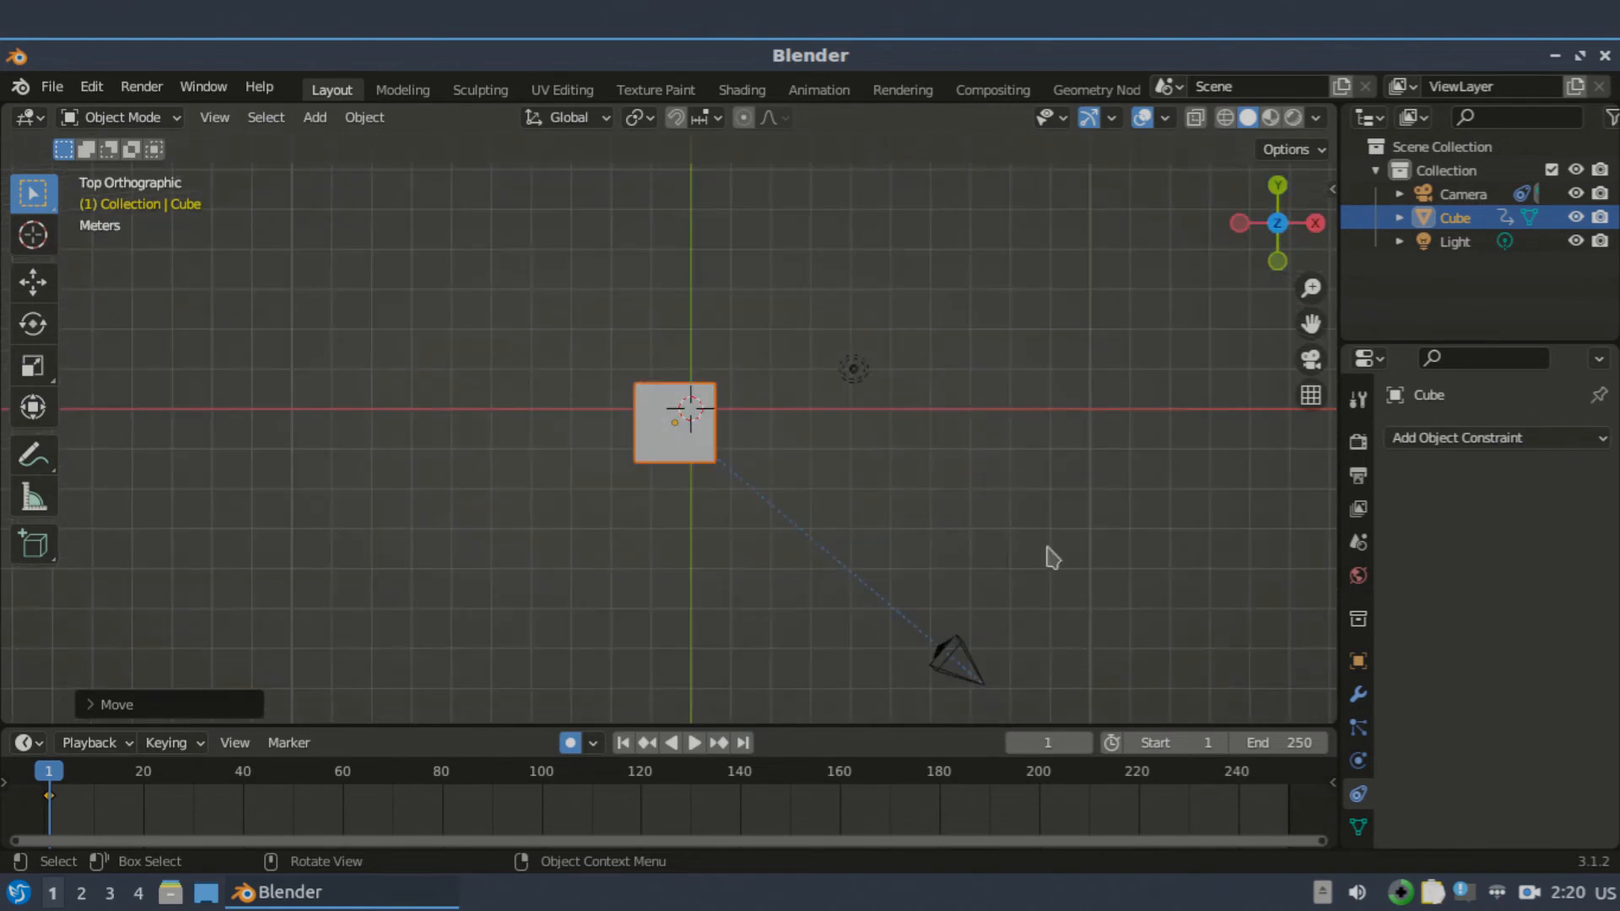
scroll(962, 568, "down", 4)
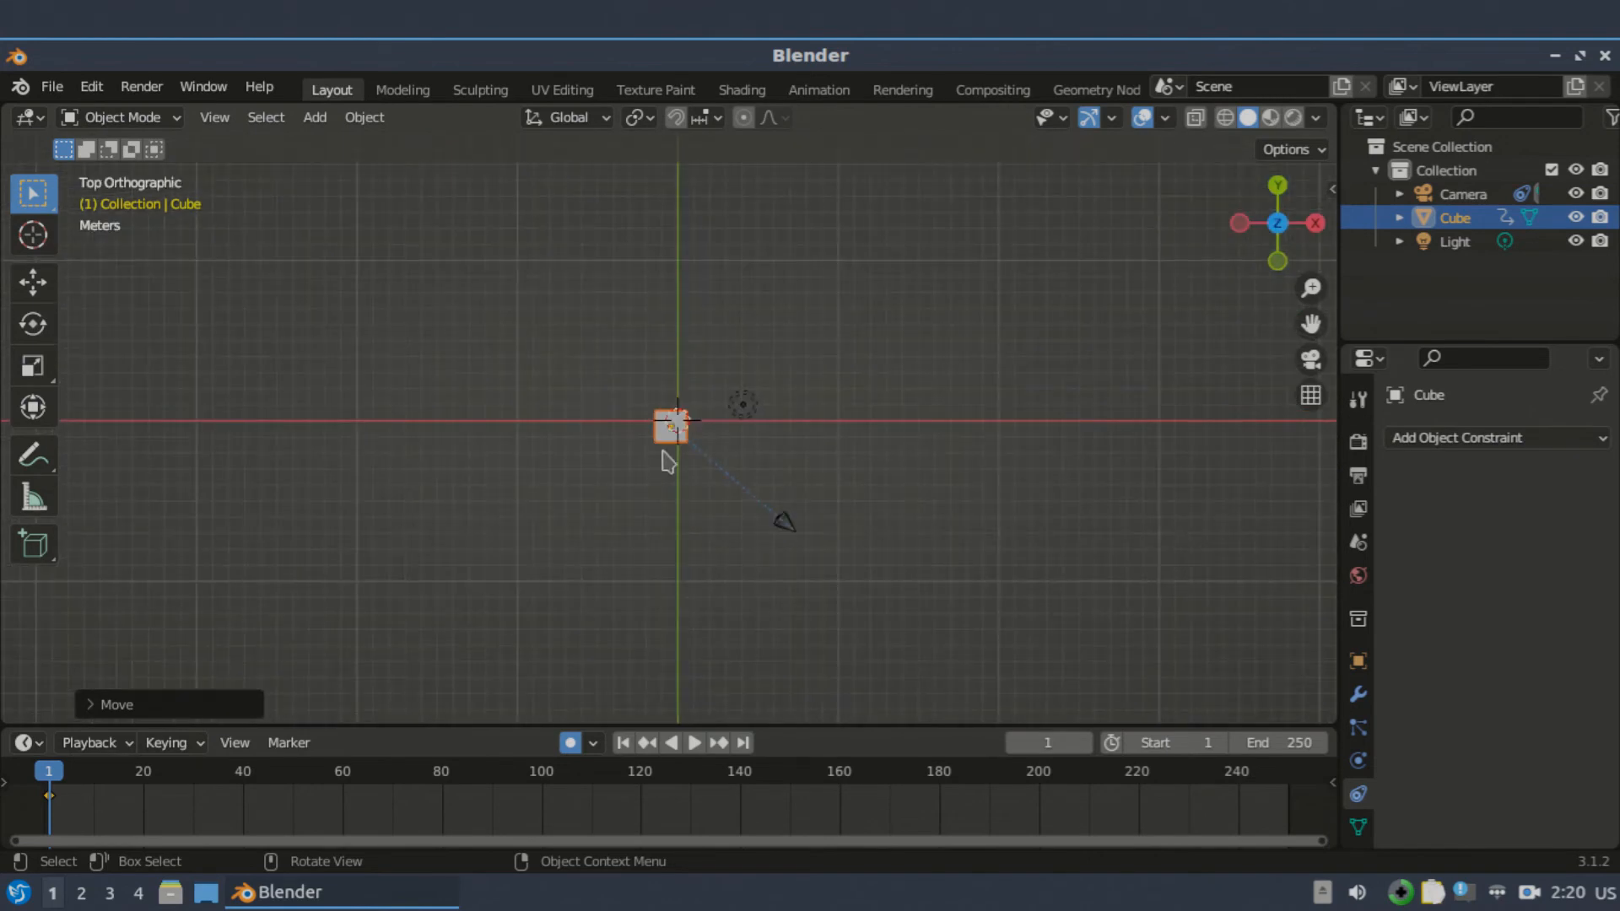
key("g")
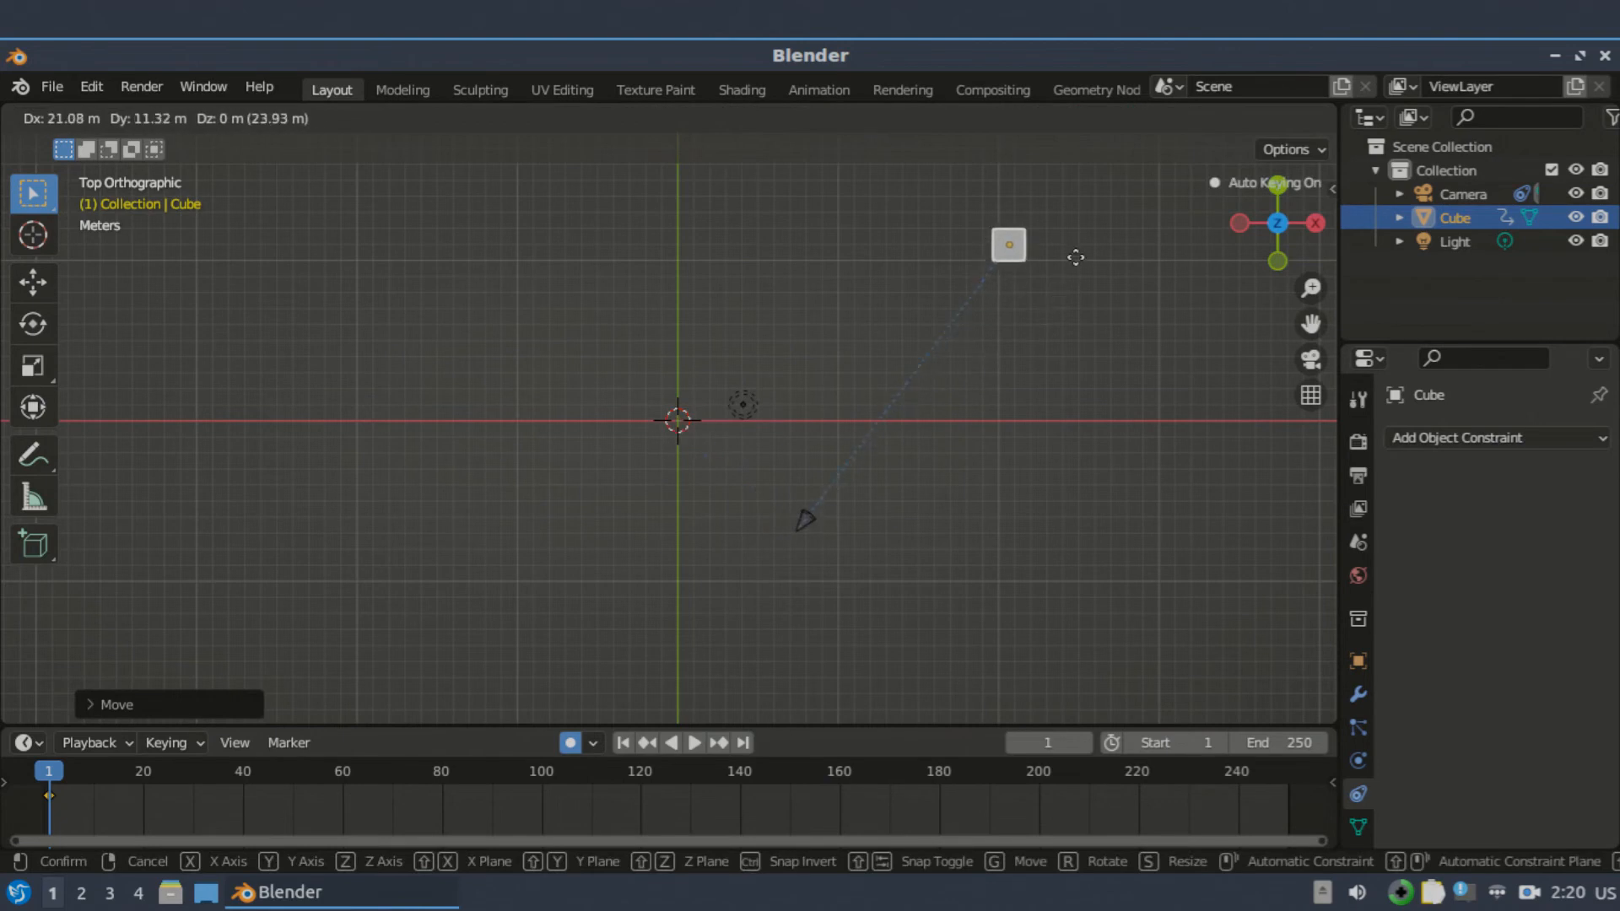
left_click(1109, 202)
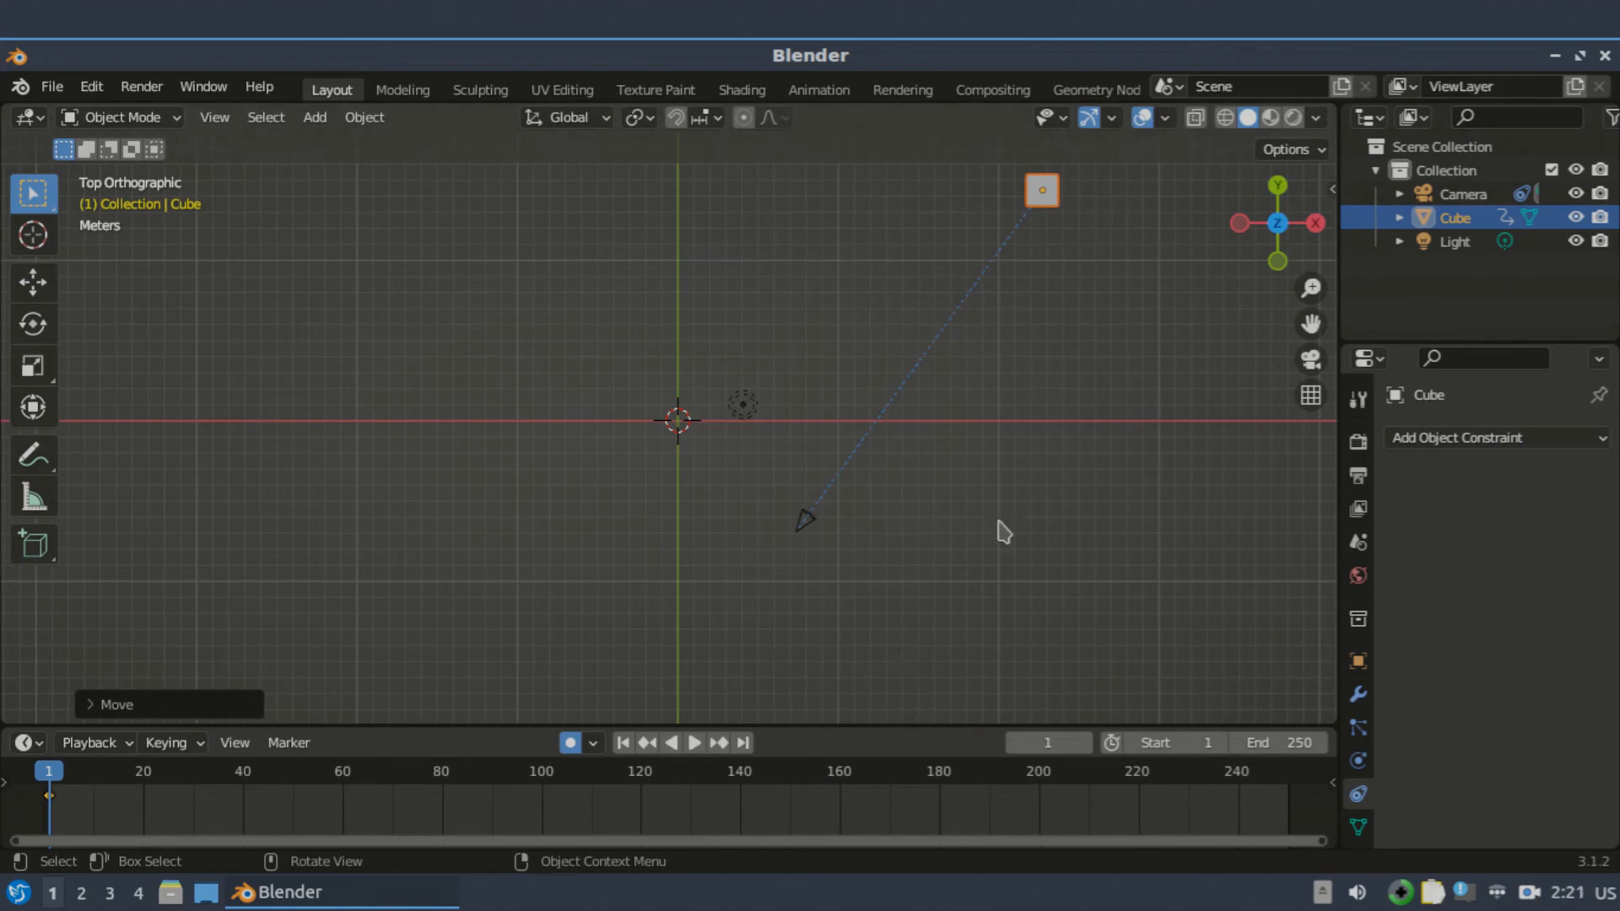
key("i")
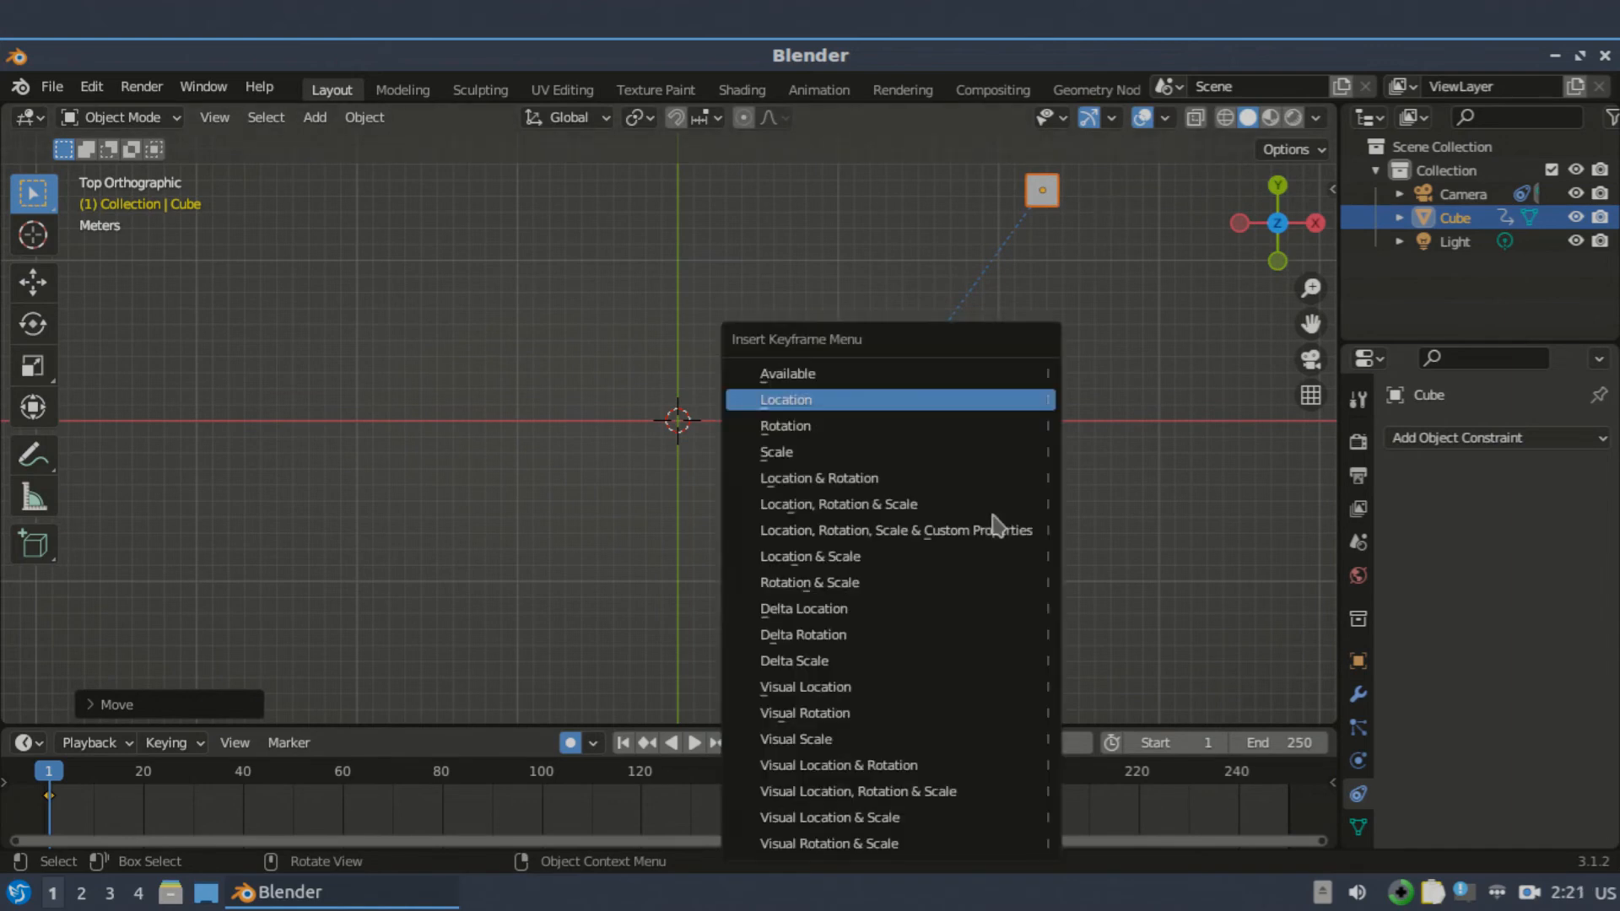
left_click(808, 407)
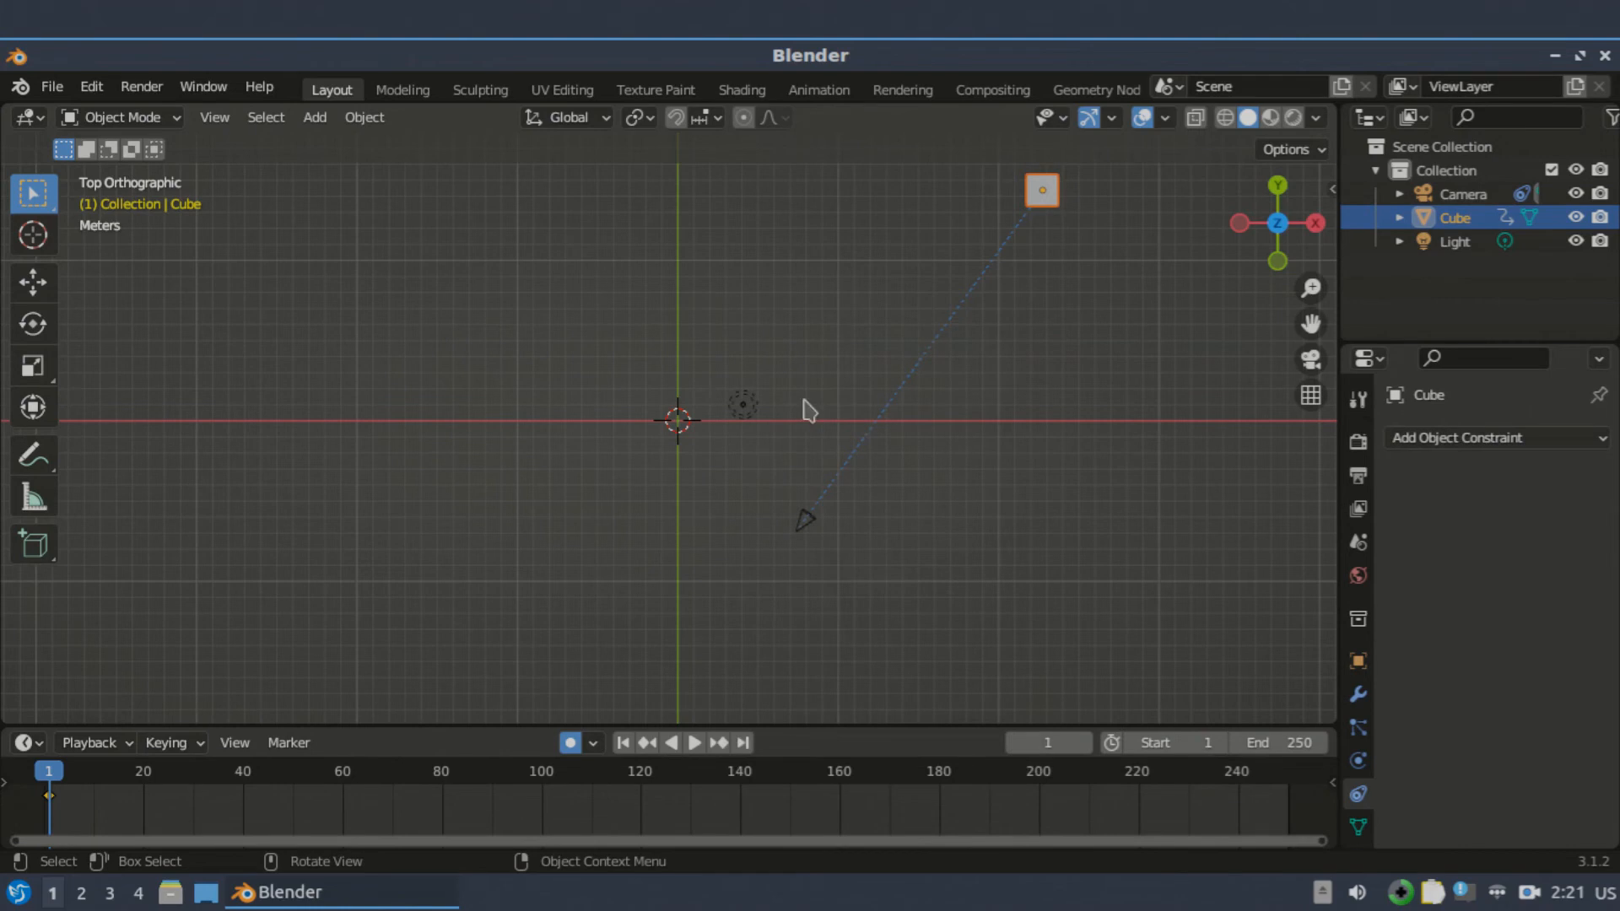
At frame 100, move the cube to the opposite side in negative X and Y and insert a Location keyframe.
left_click(1051, 745)
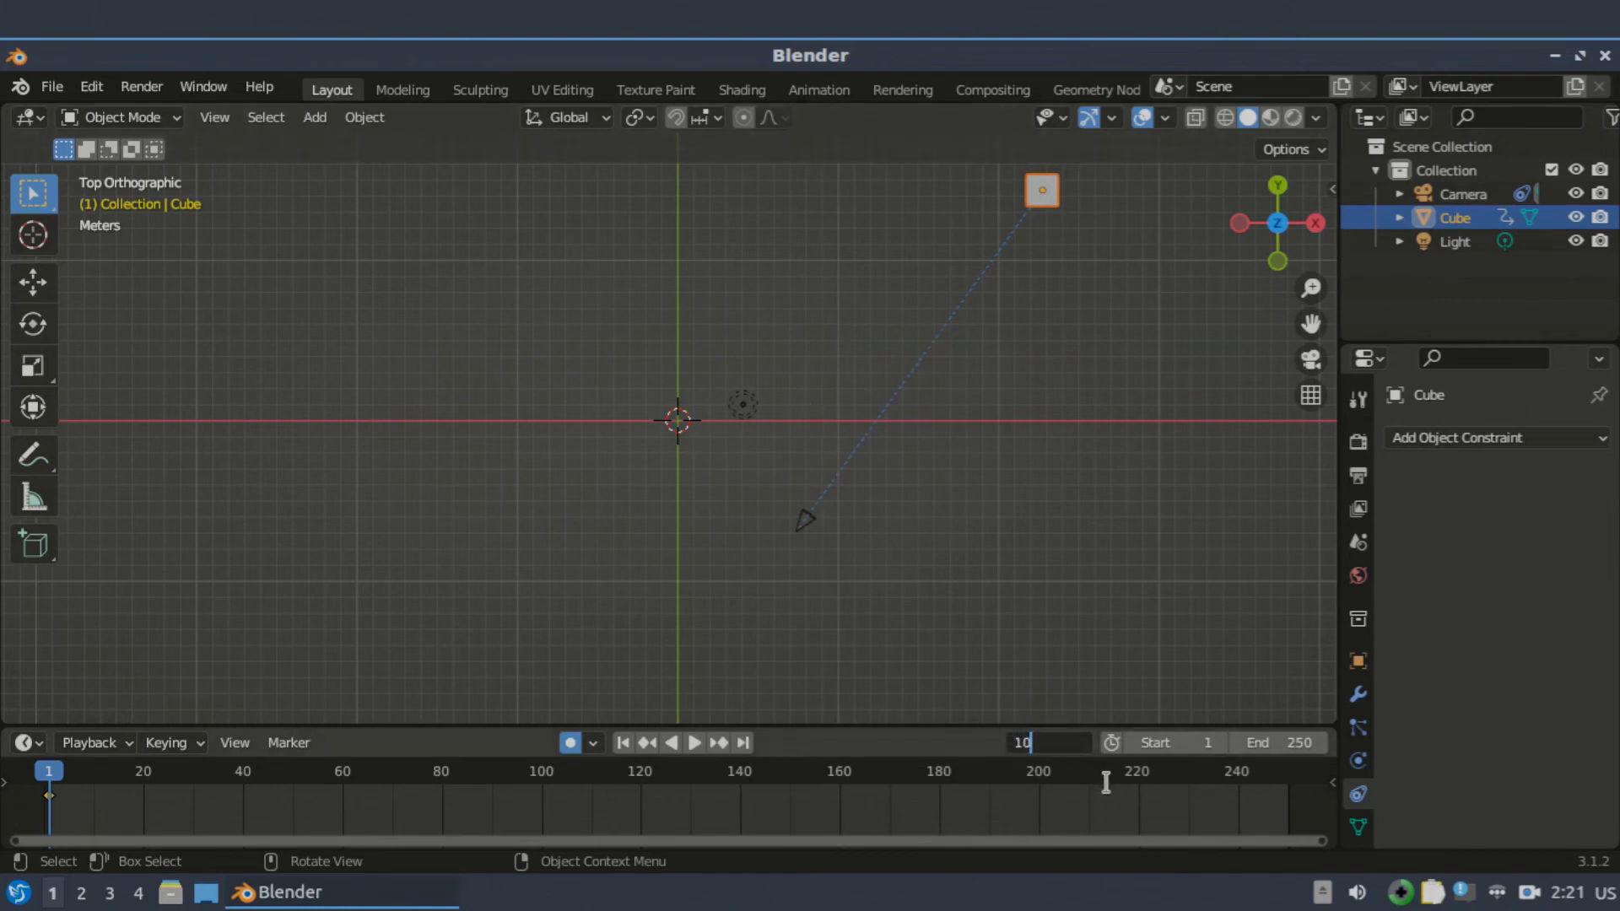
key("Return")
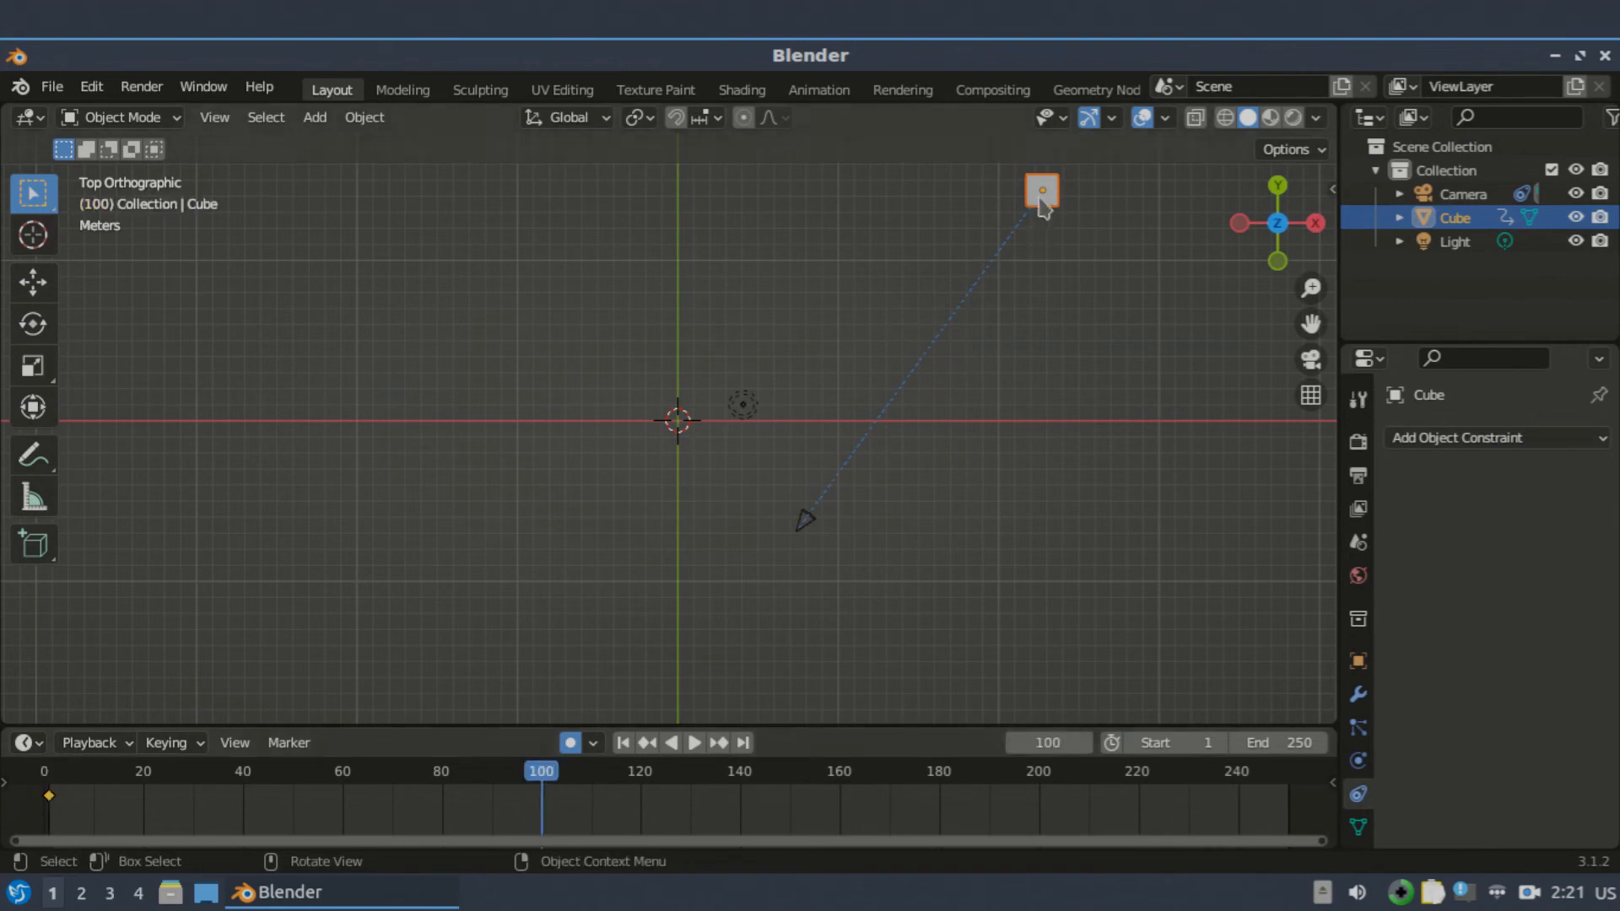
key("g")
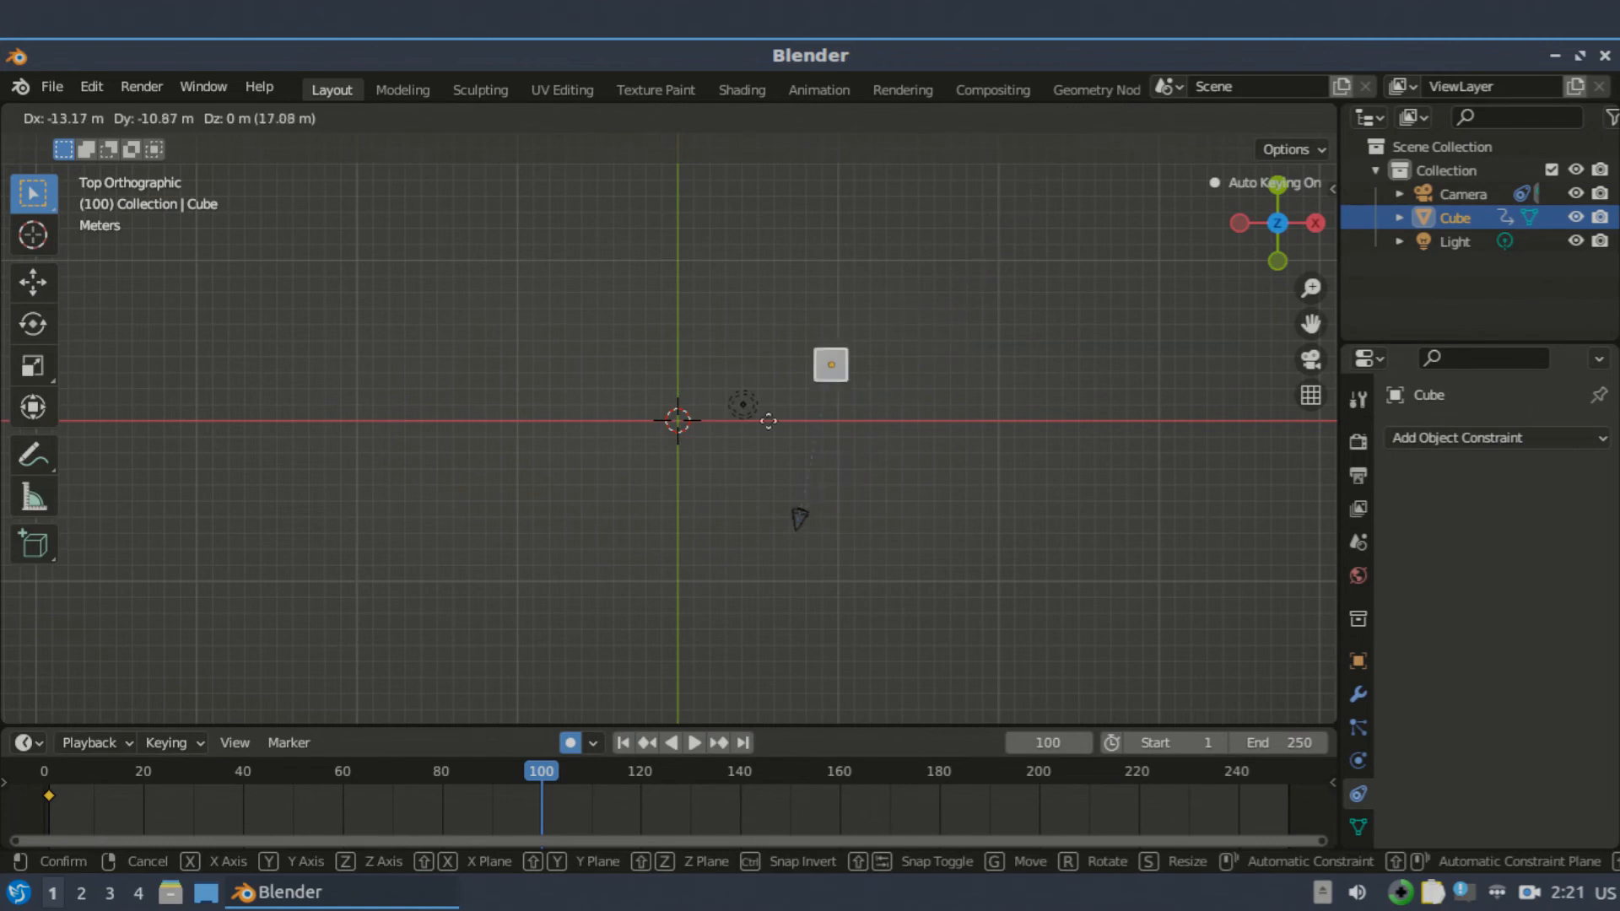
left_click(302, 669)
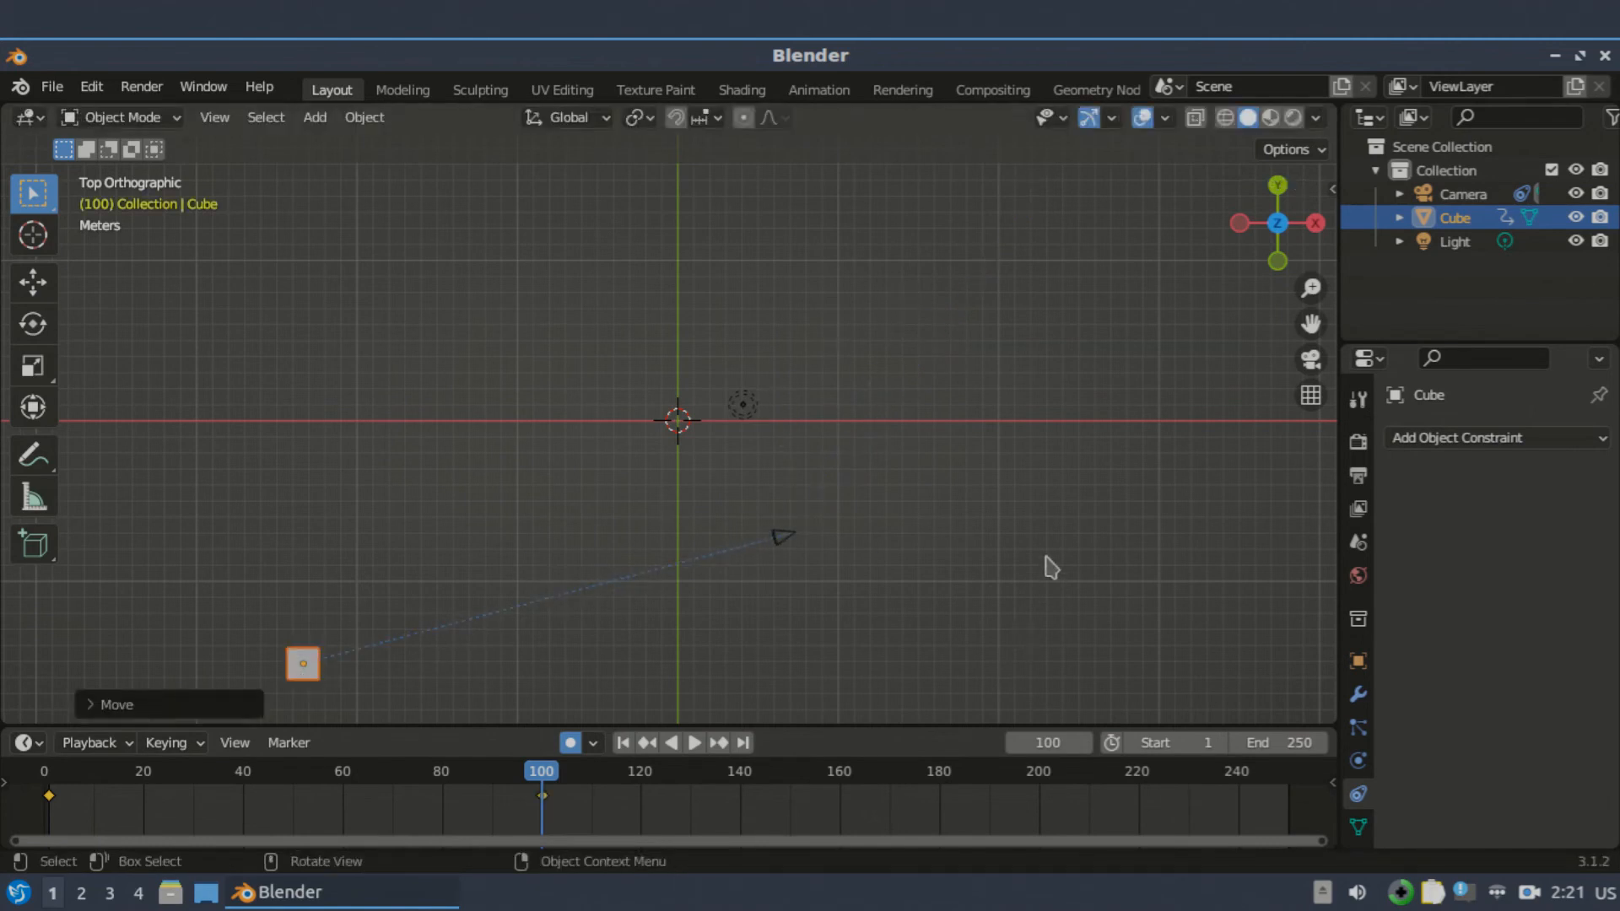
key("i")
left_click(861, 405)
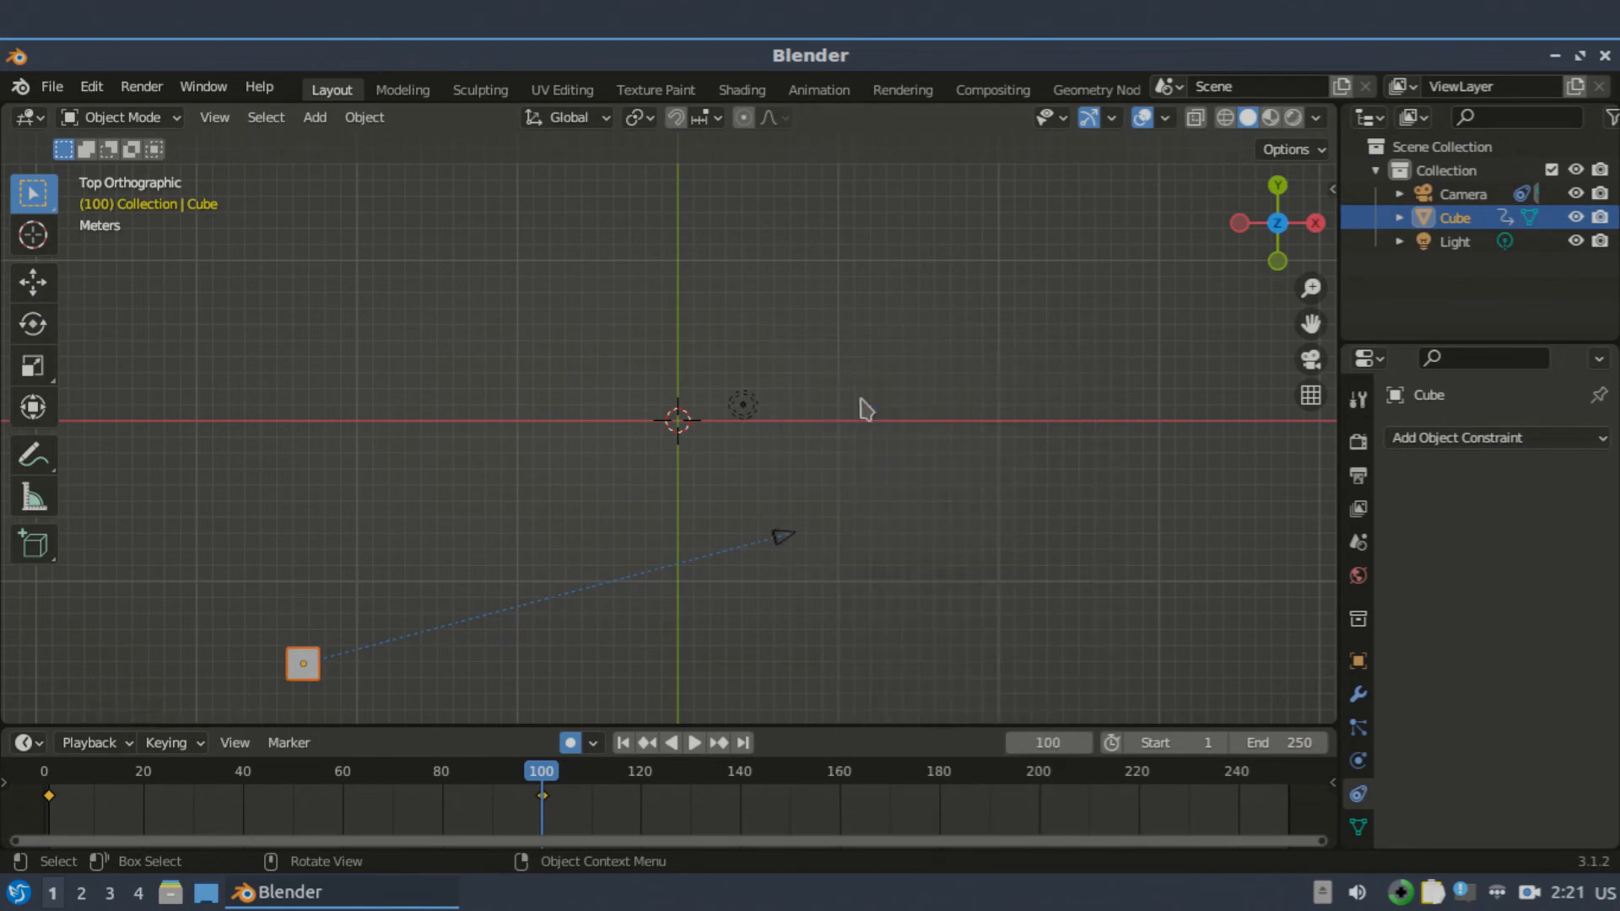
Play the cube animation through the camera view, and again from a perspective view showing both the camera and the cube.
left_click(1310, 360)
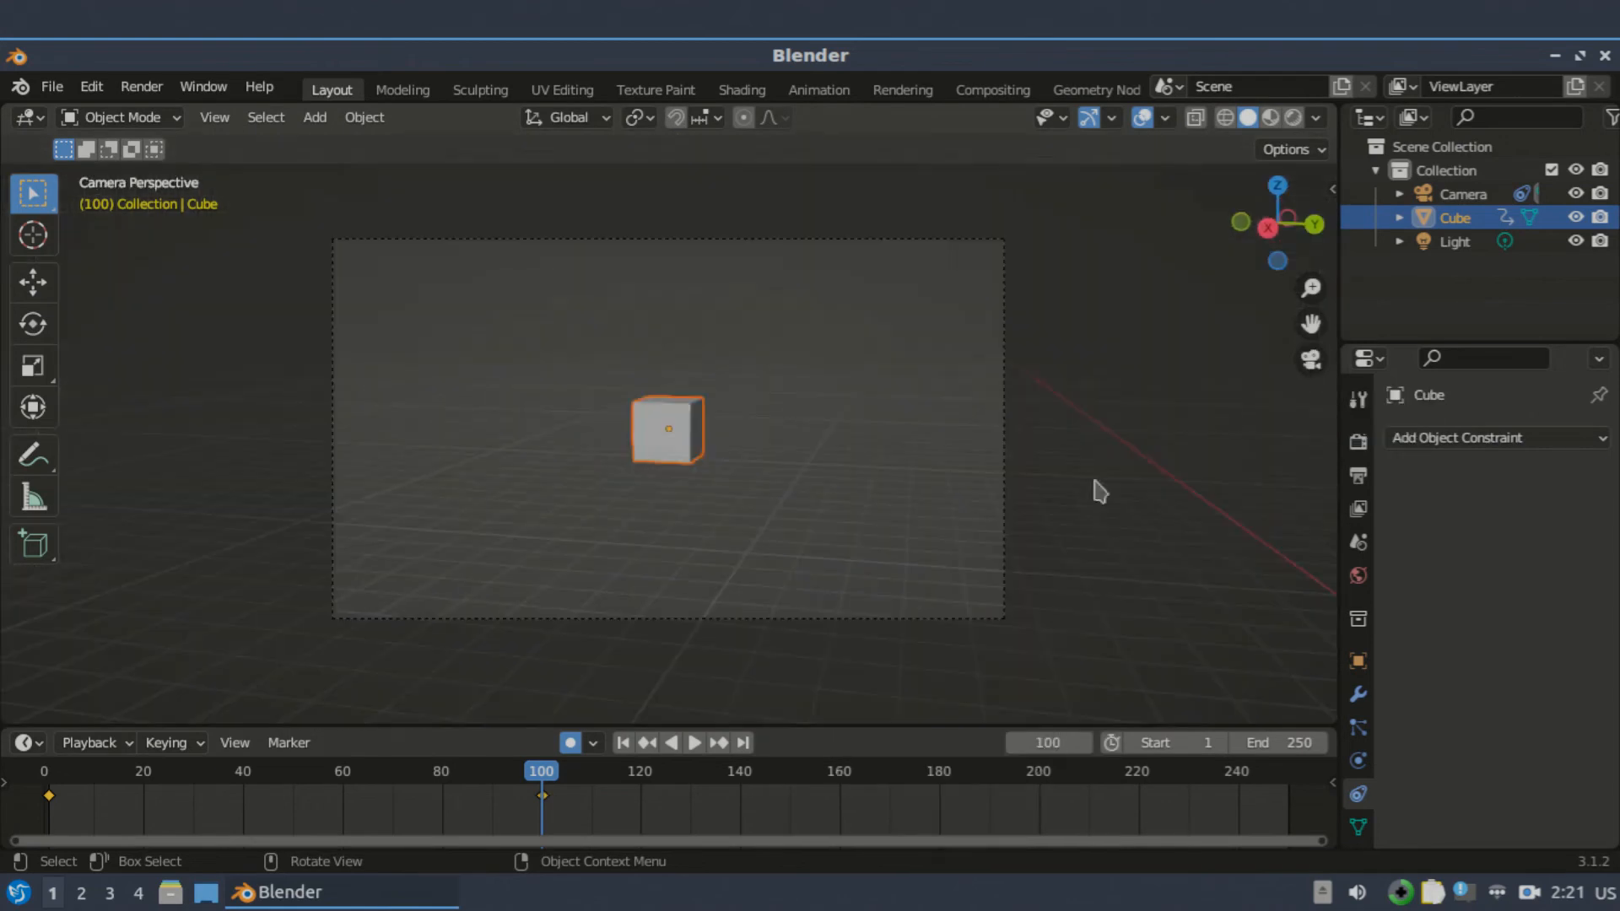
left_click_drag(548, 775, 1273, 808)
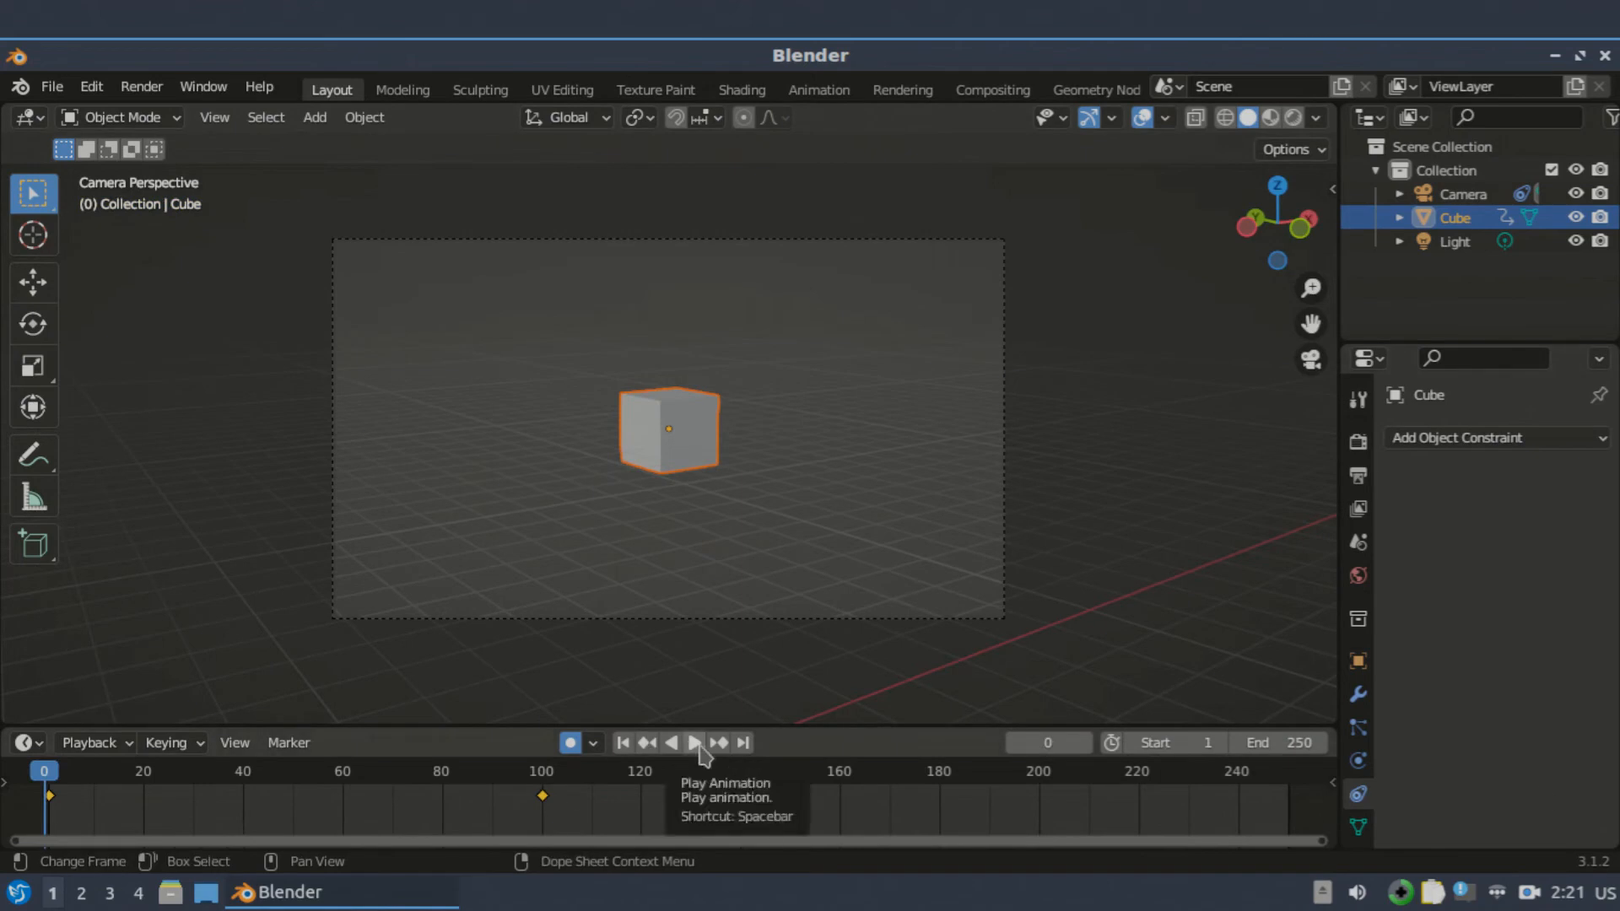
left_click(697, 746)
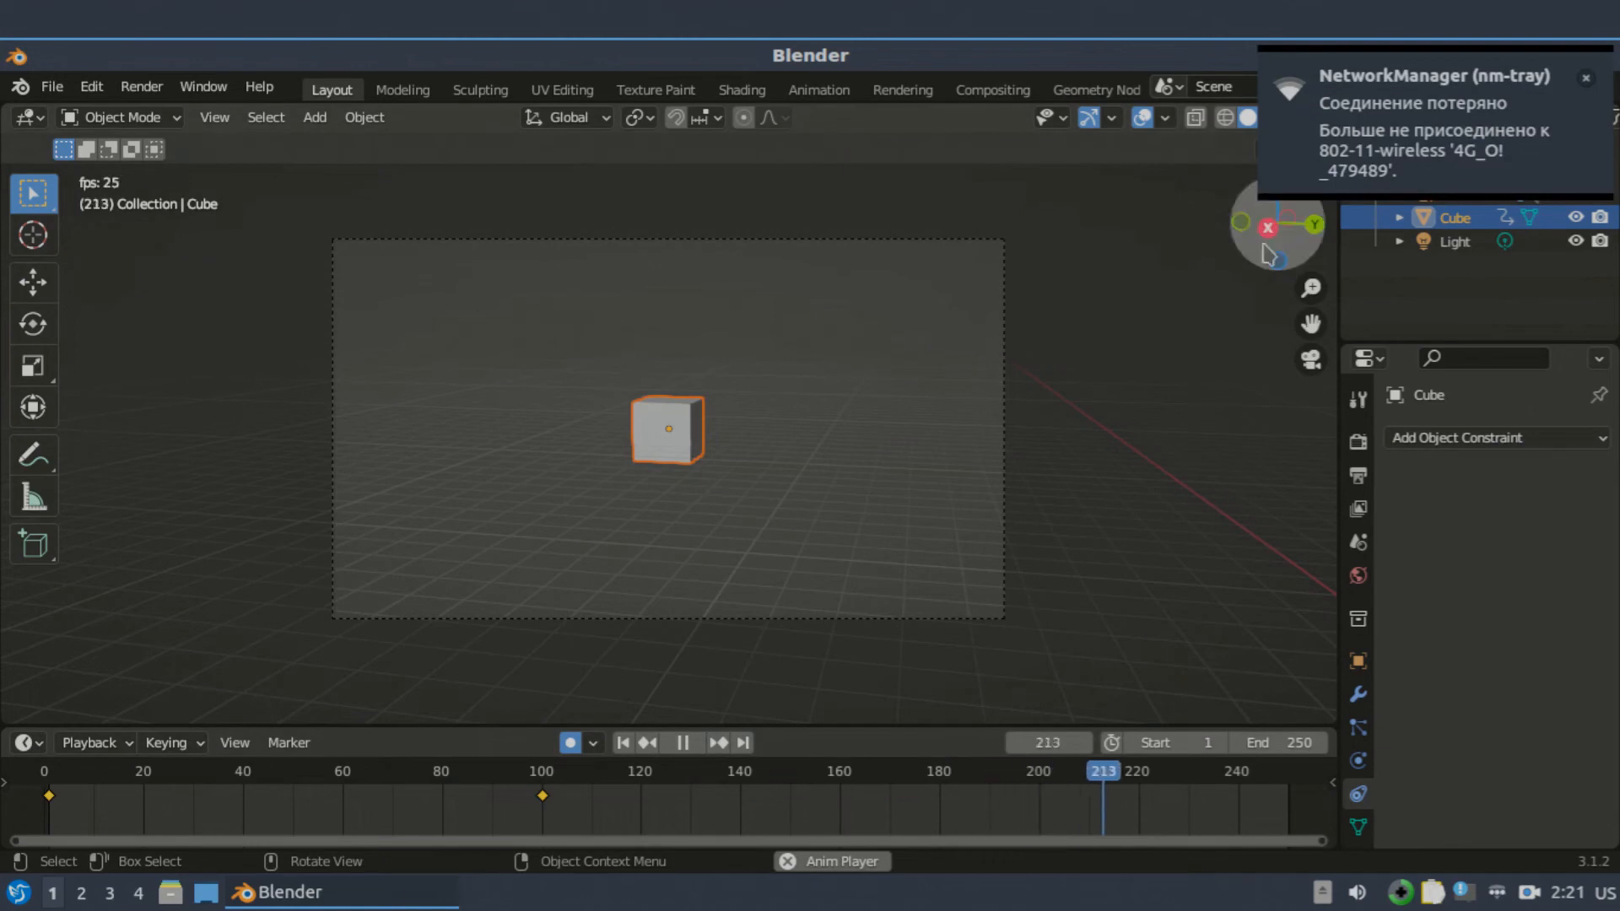
left_click_drag(1268, 249, 933, 456)
left_click(690, 742)
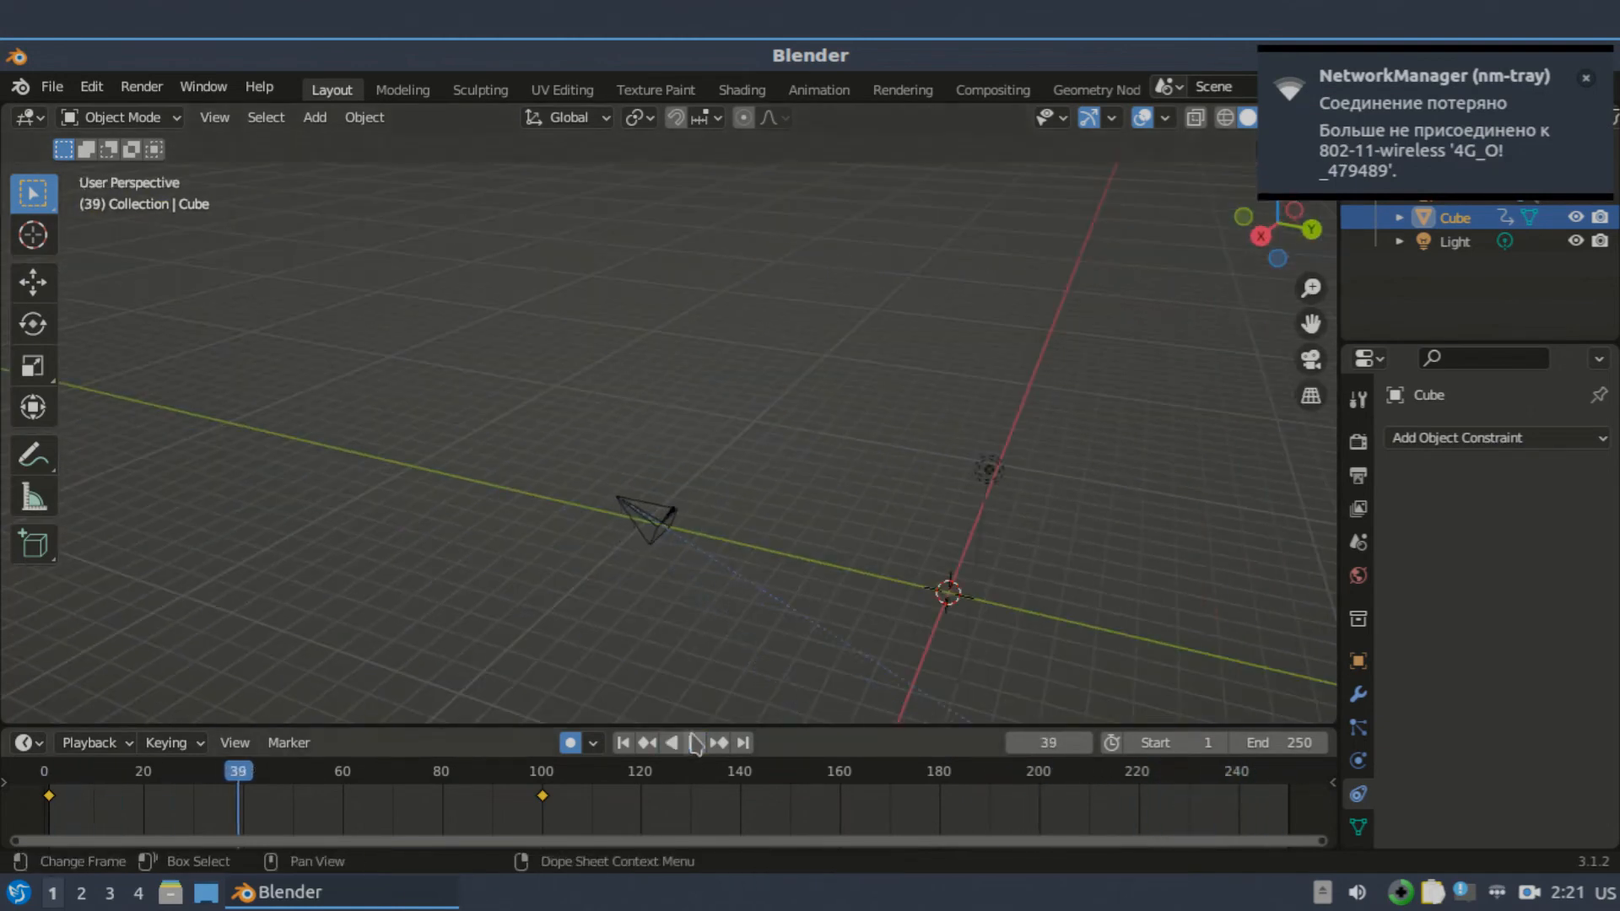
left_click(685, 743)
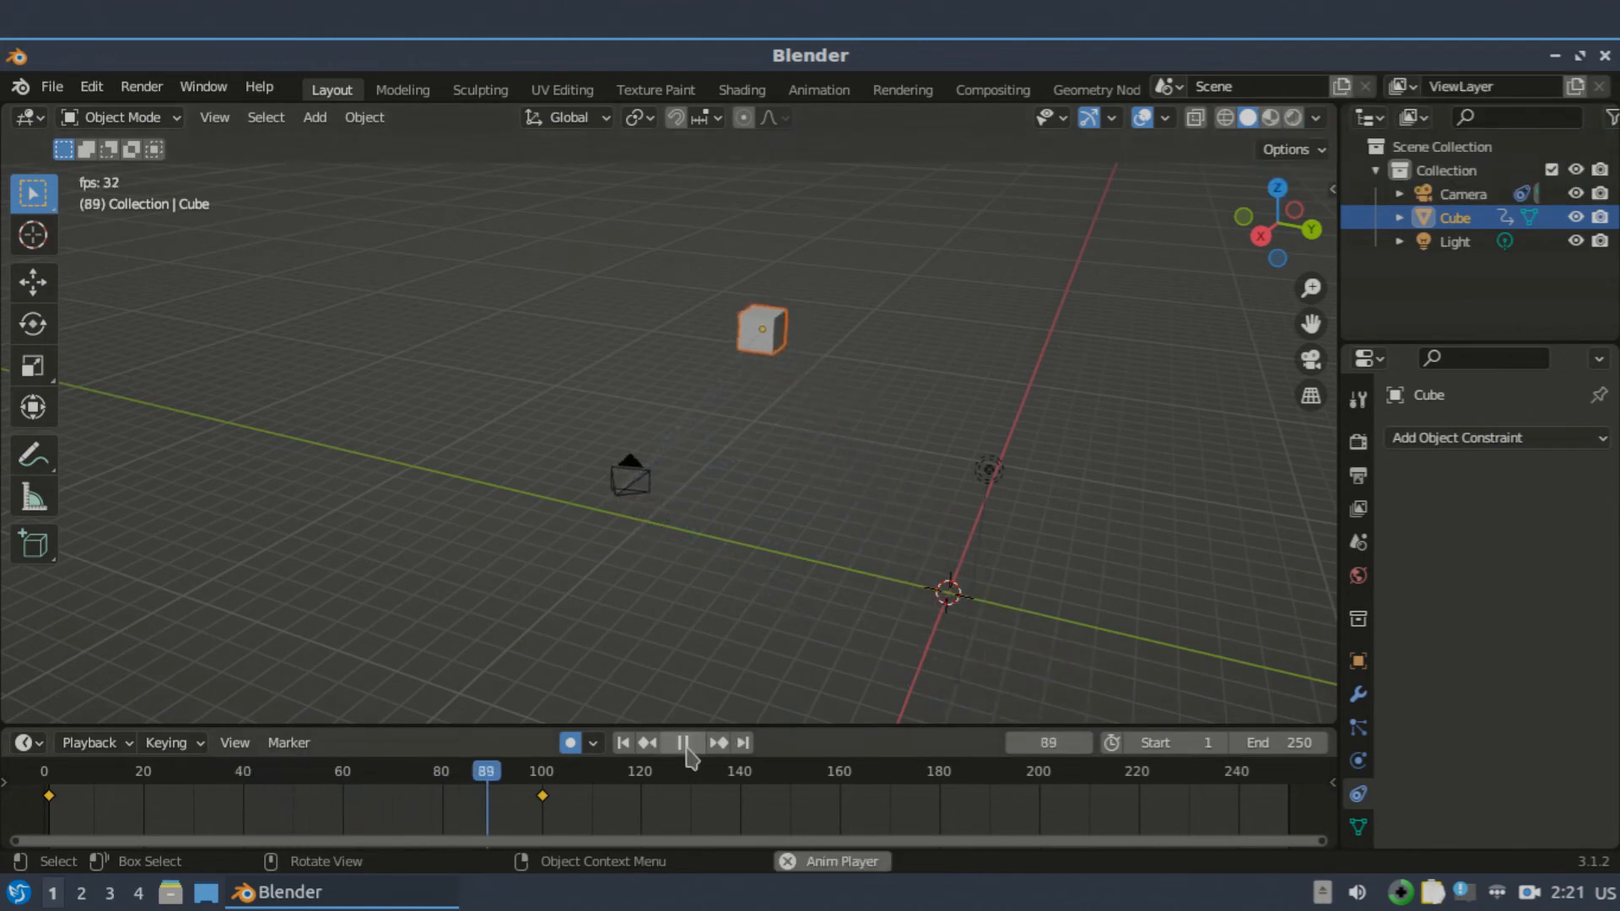
left_click(687, 748)
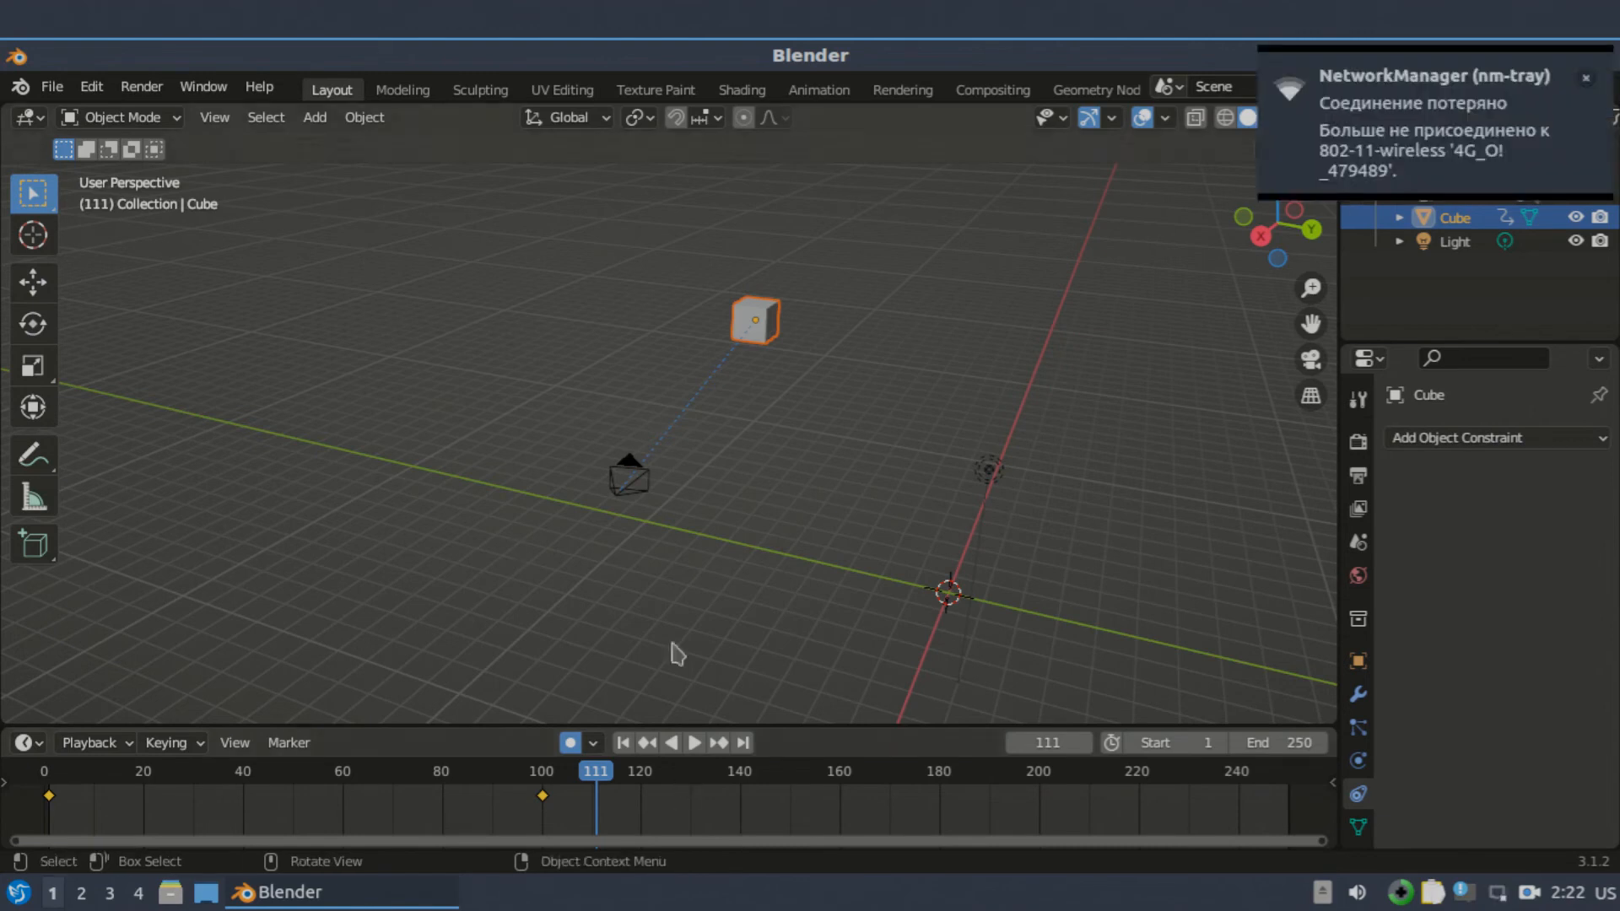
Return to the top orthographic view and set the current frame to 72.
left_click(1258, 237)
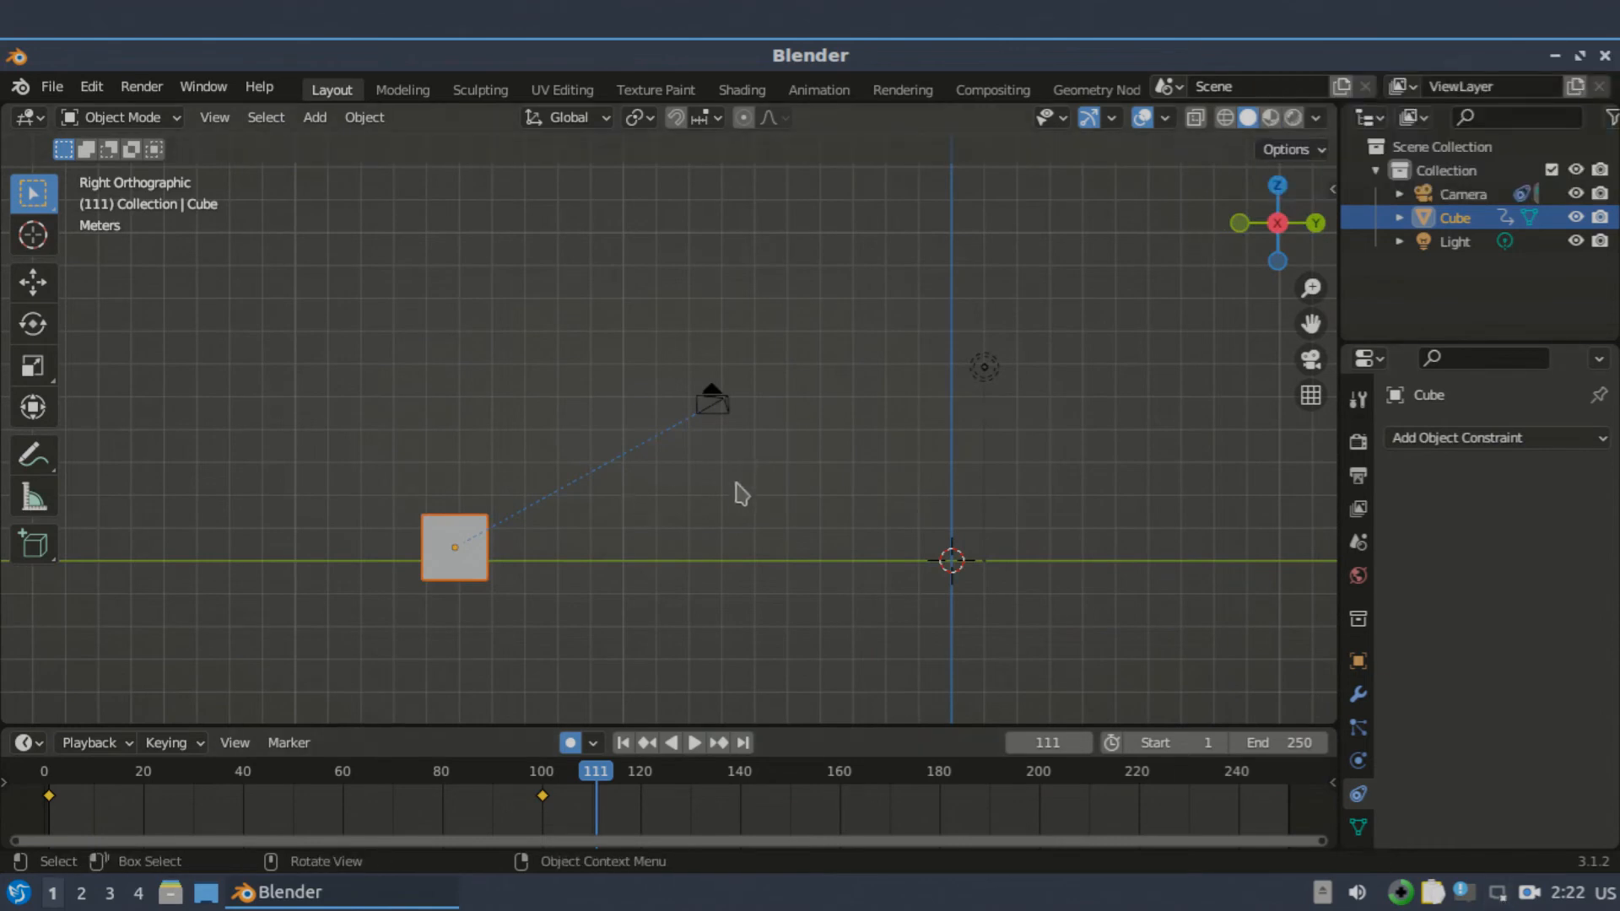
left_click(1278, 188)
scroll(912, 470, "down", 5)
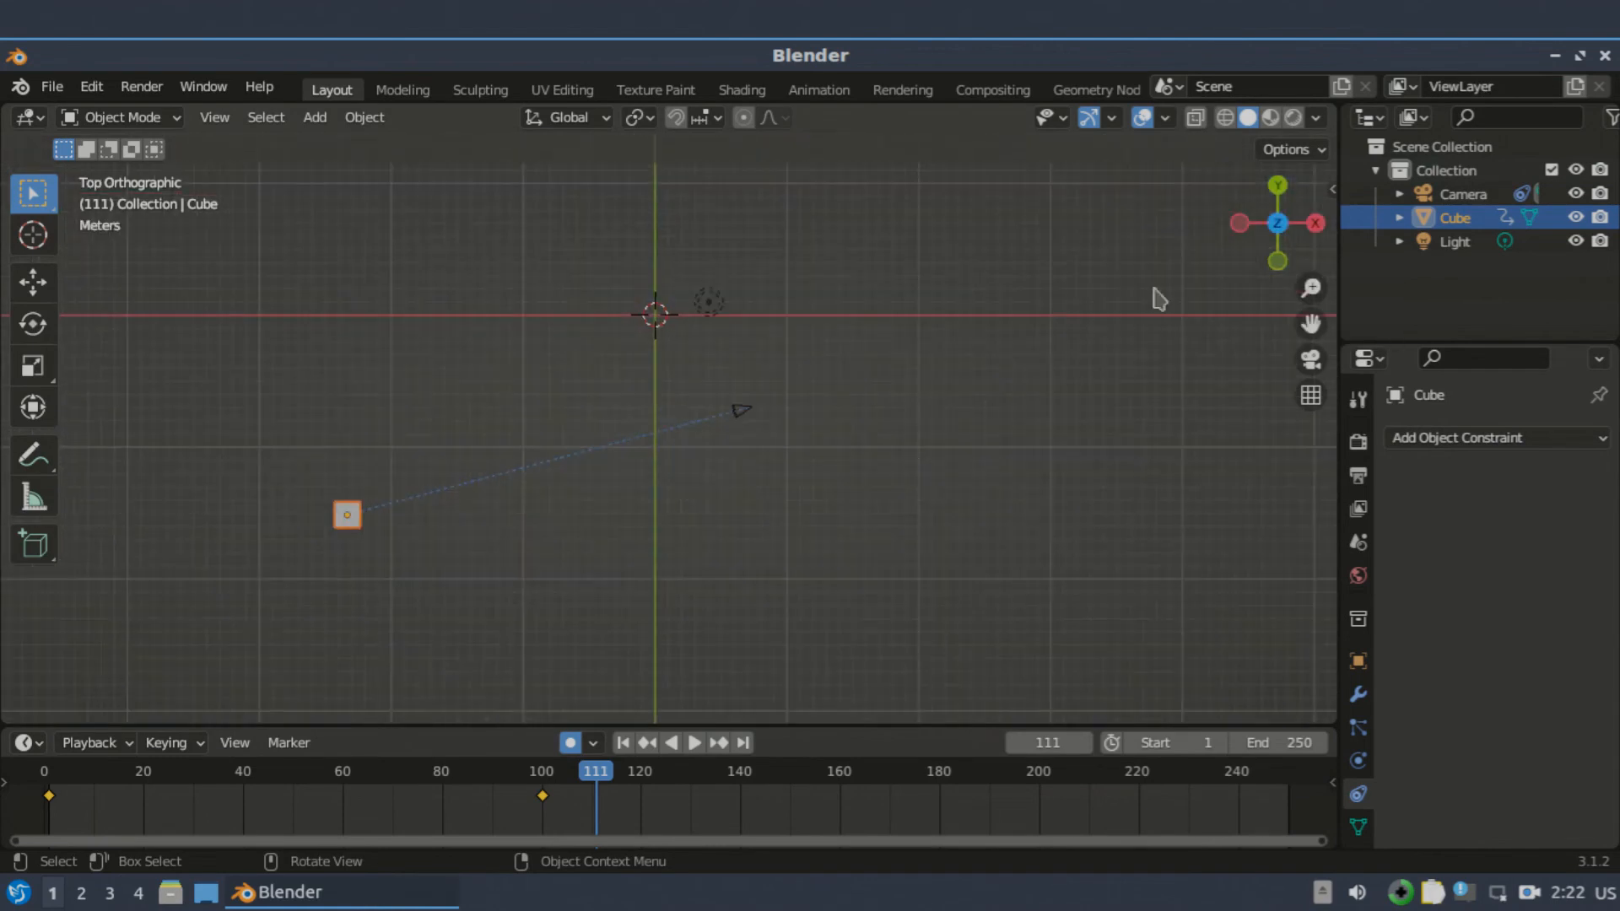
left_click(1278, 188)
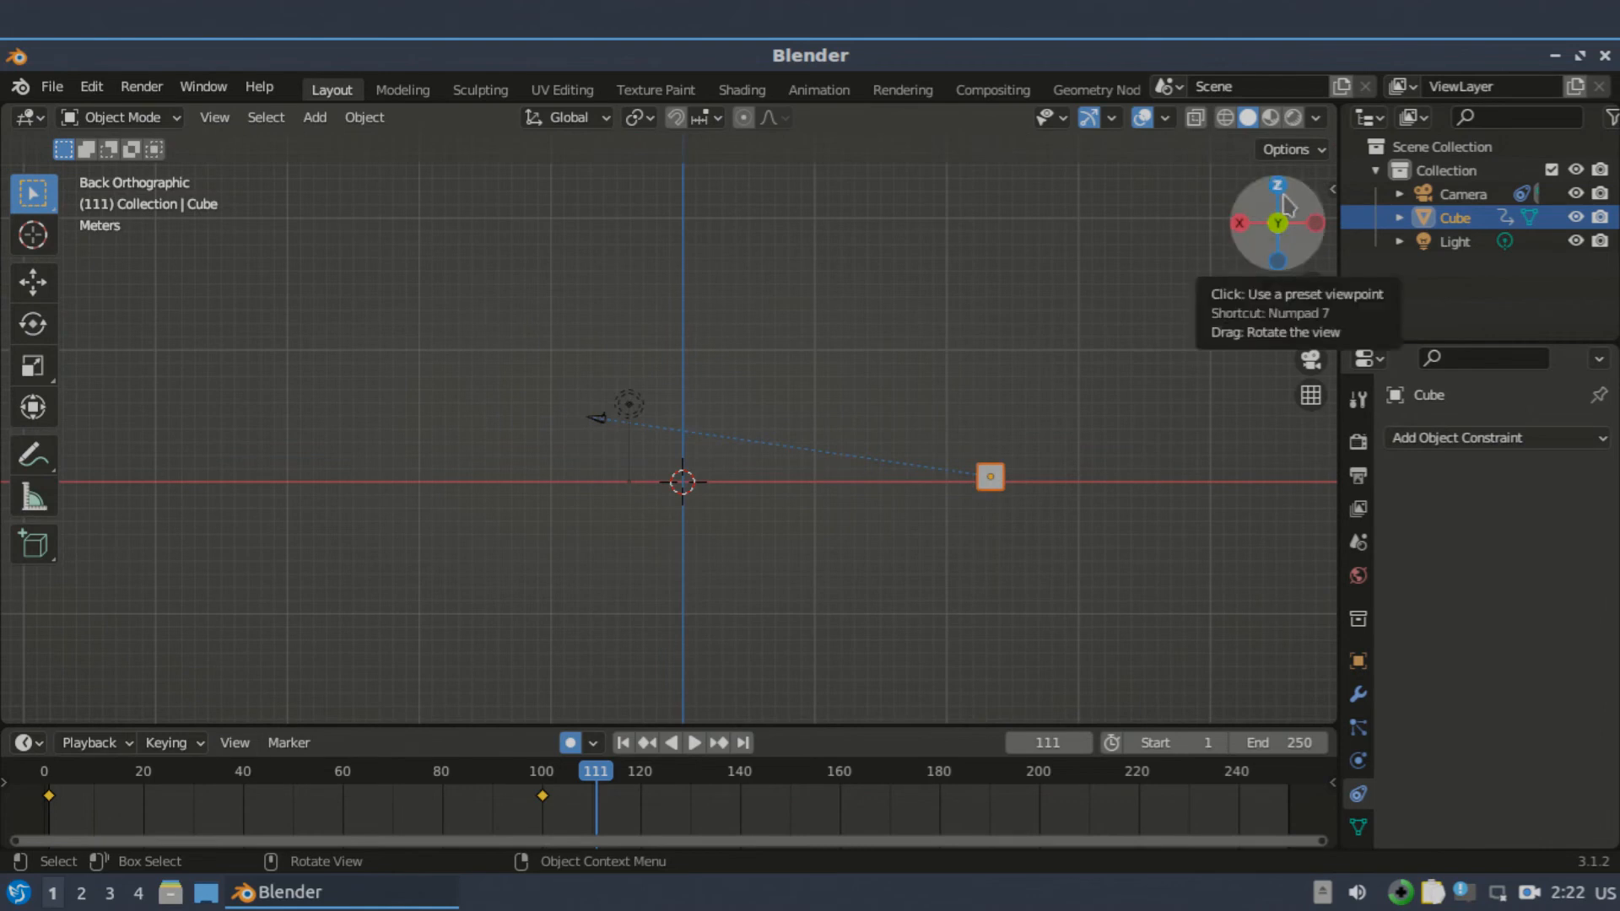
left_click_drag(1283, 205, 1308, 279)
left_click(1277, 223)
scroll(671, 438, "down", 1)
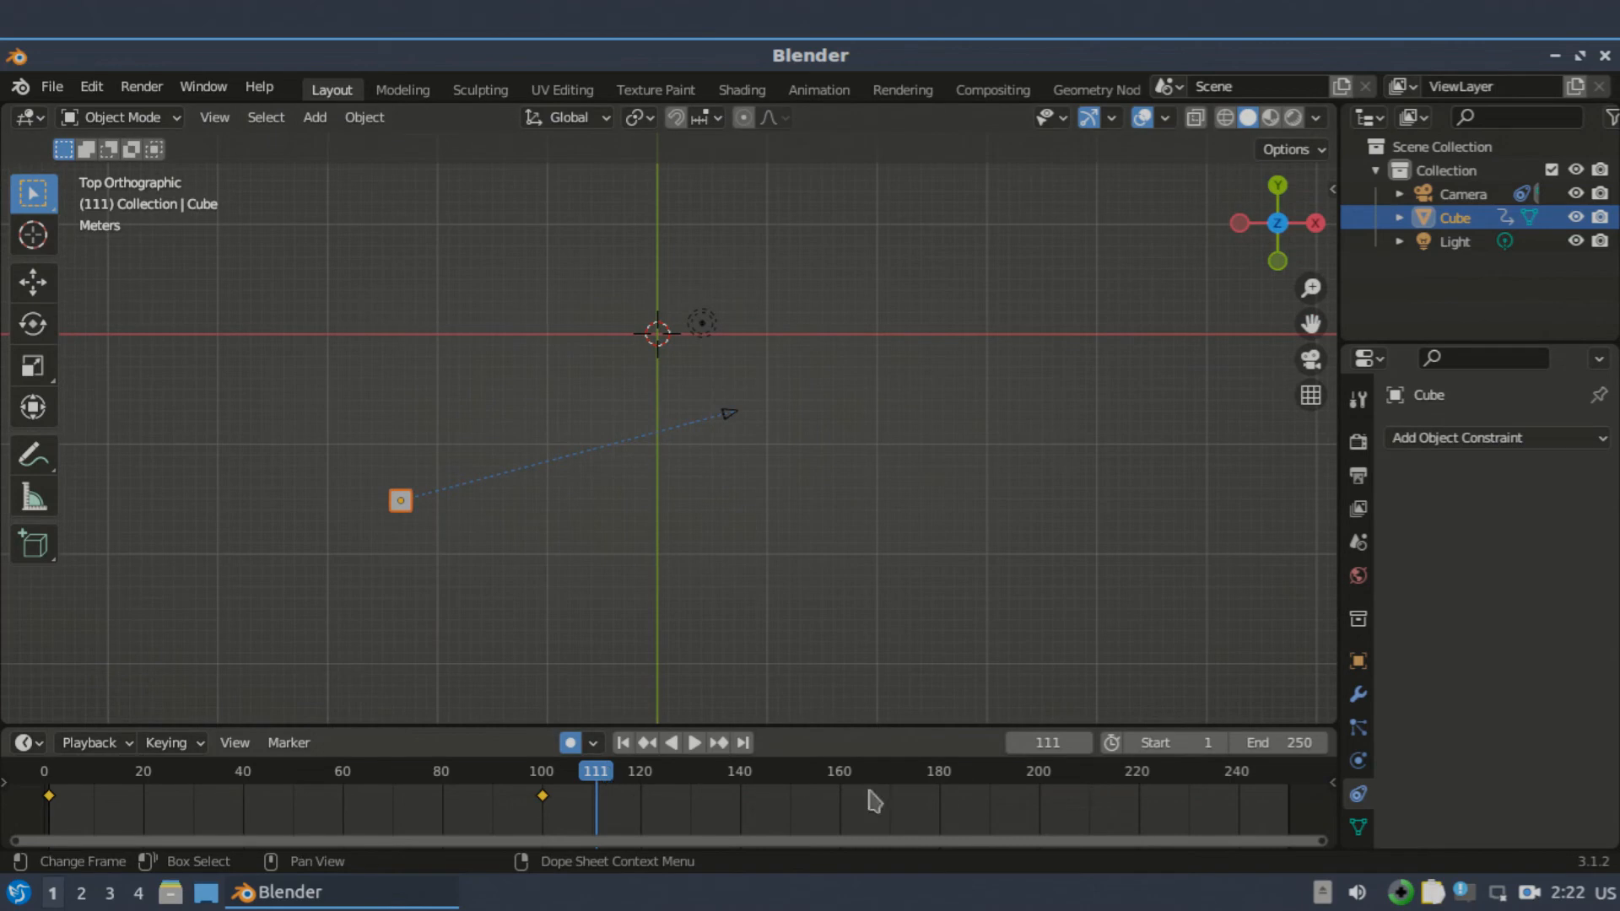
left_click_drag(608, 778, 408, 772)
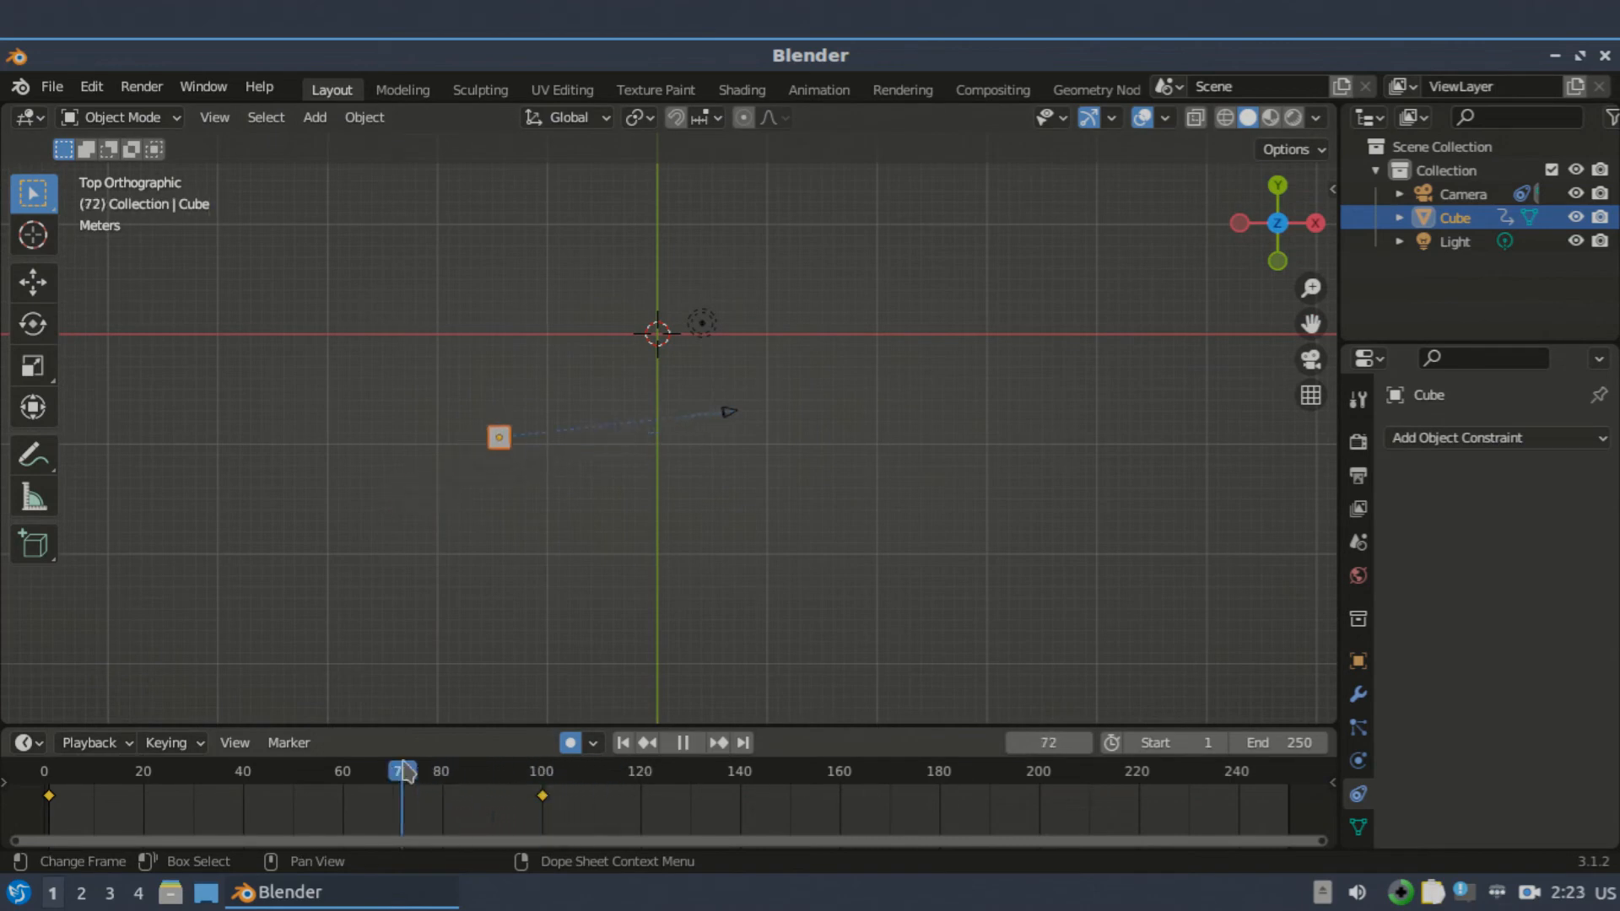
Add a second camera and, in back view, move it up about 27 m above the origin.
left_click(314, 117)
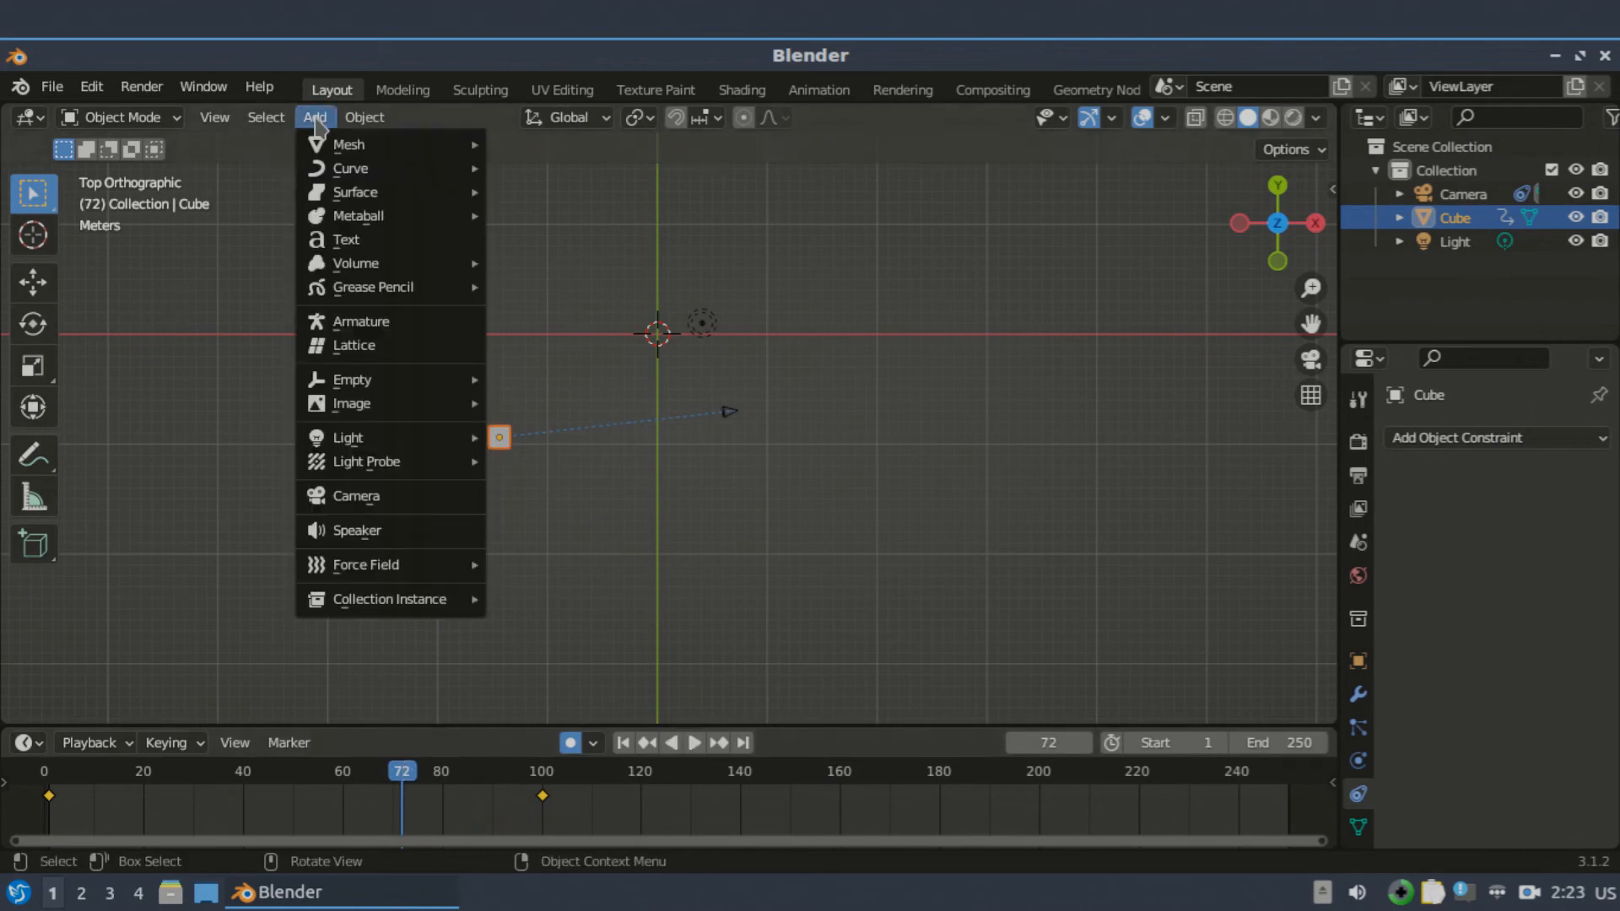
mouse_move(429, 406)
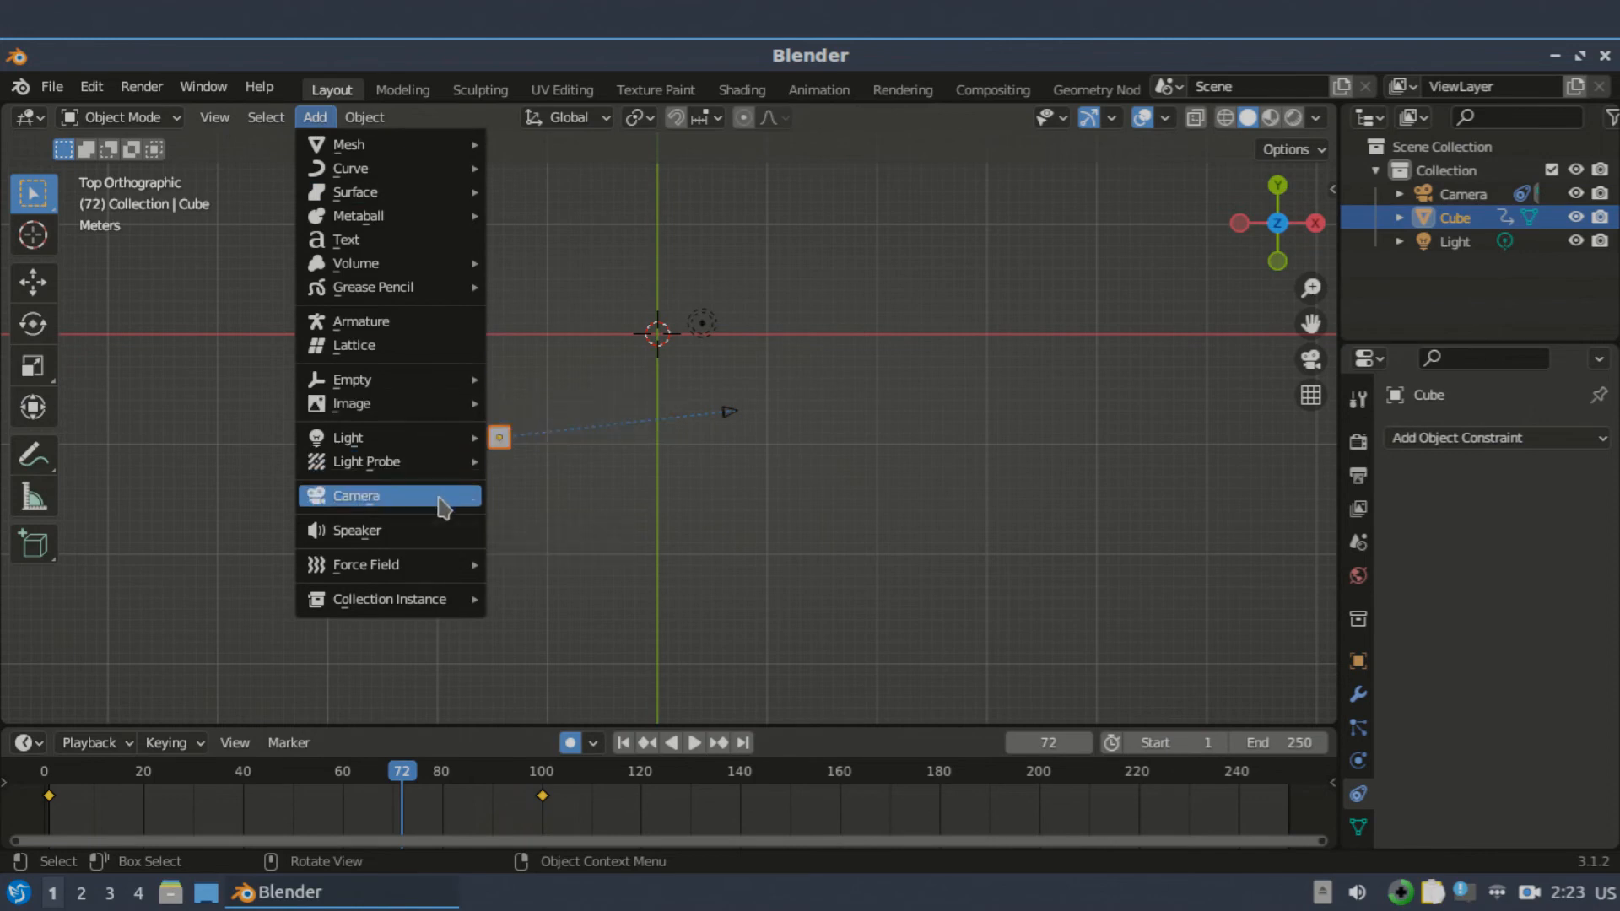
left_click(442, 504)
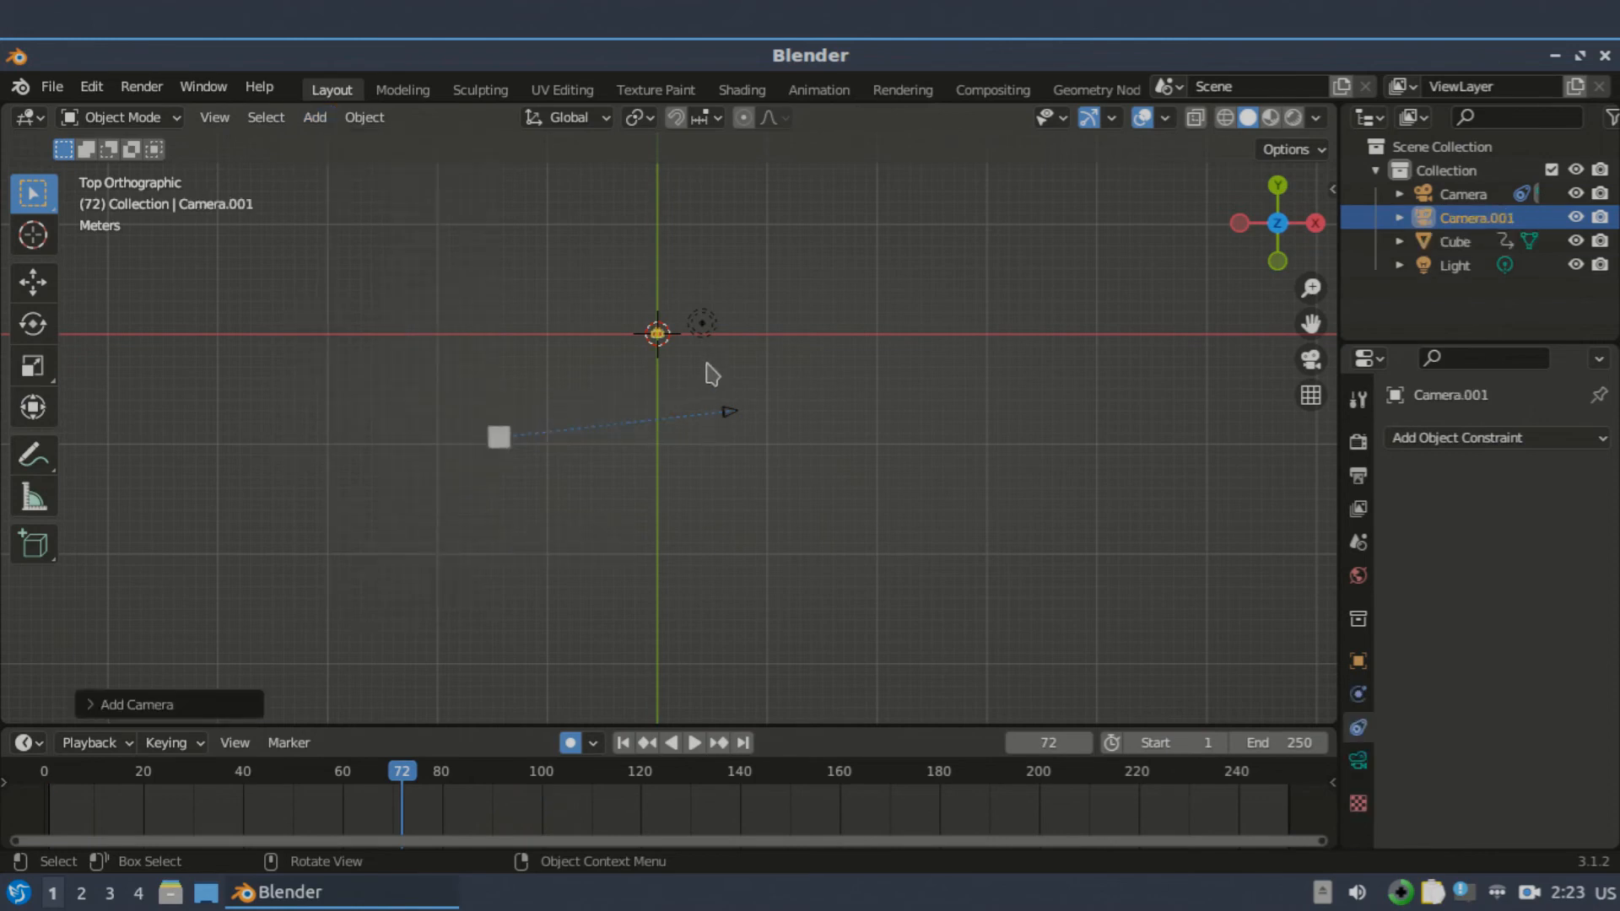
left_click(1276, 191)
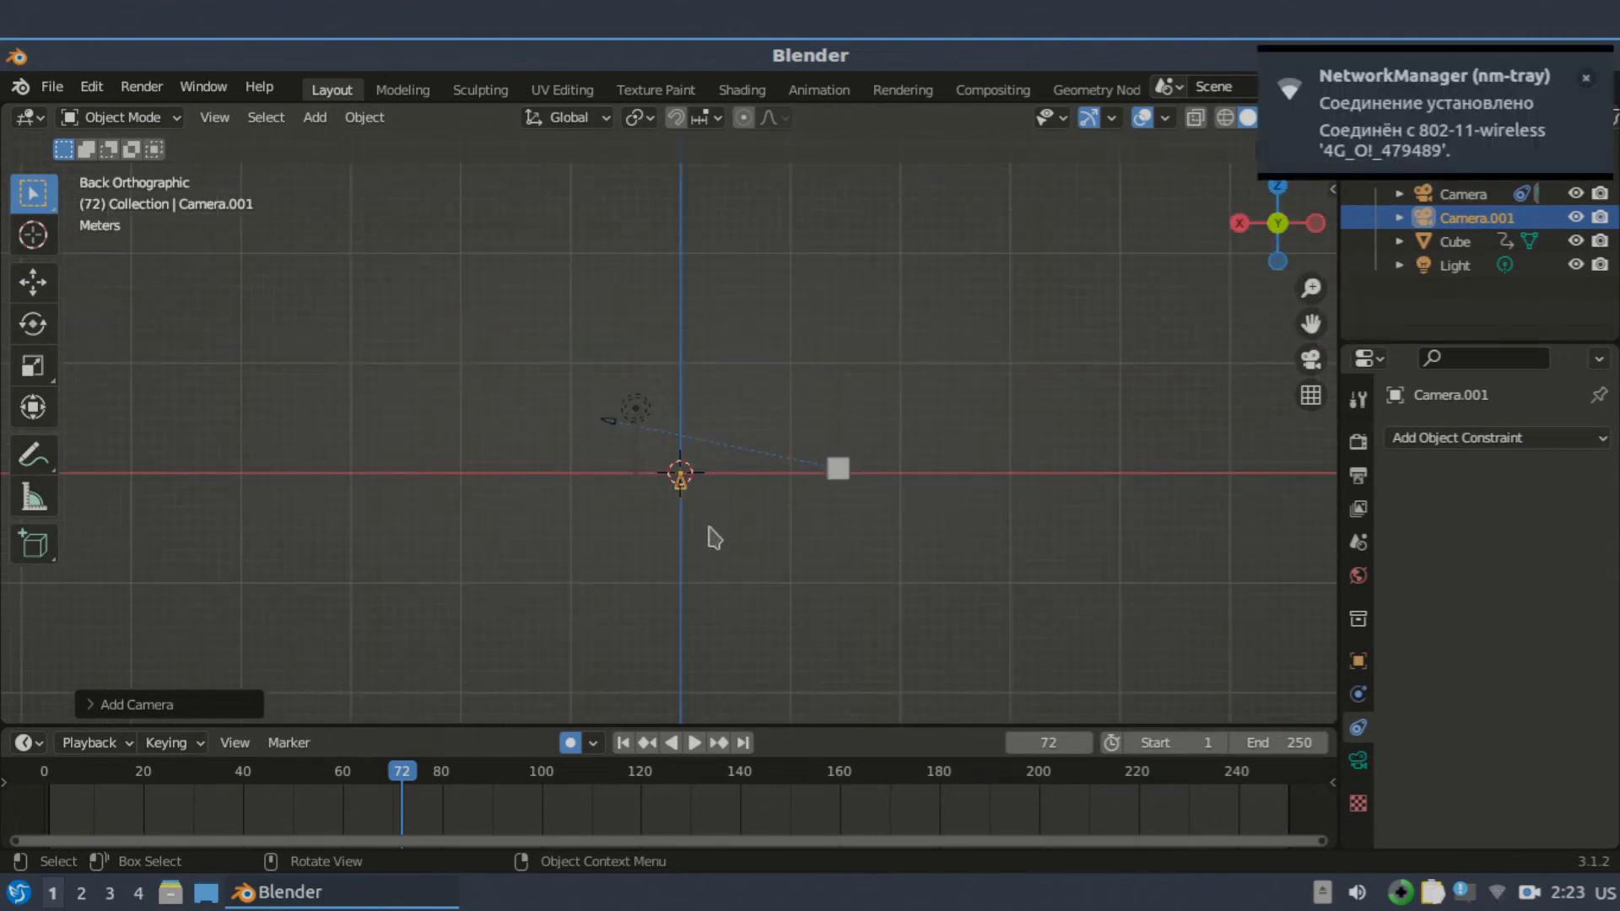
key("g")
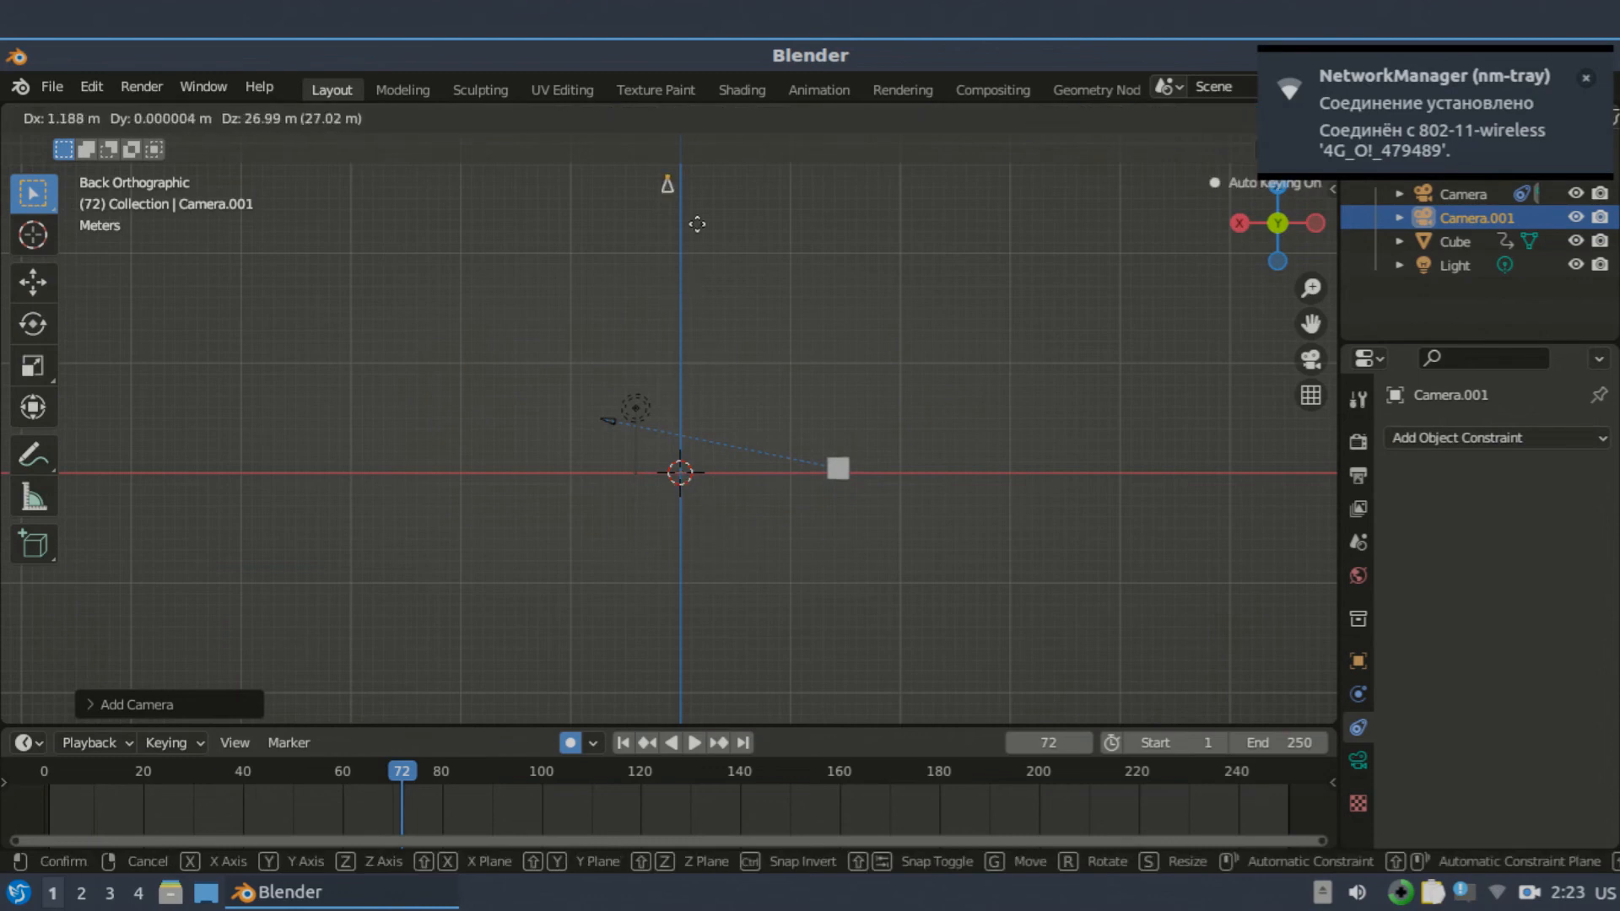
left_click(707, 236)
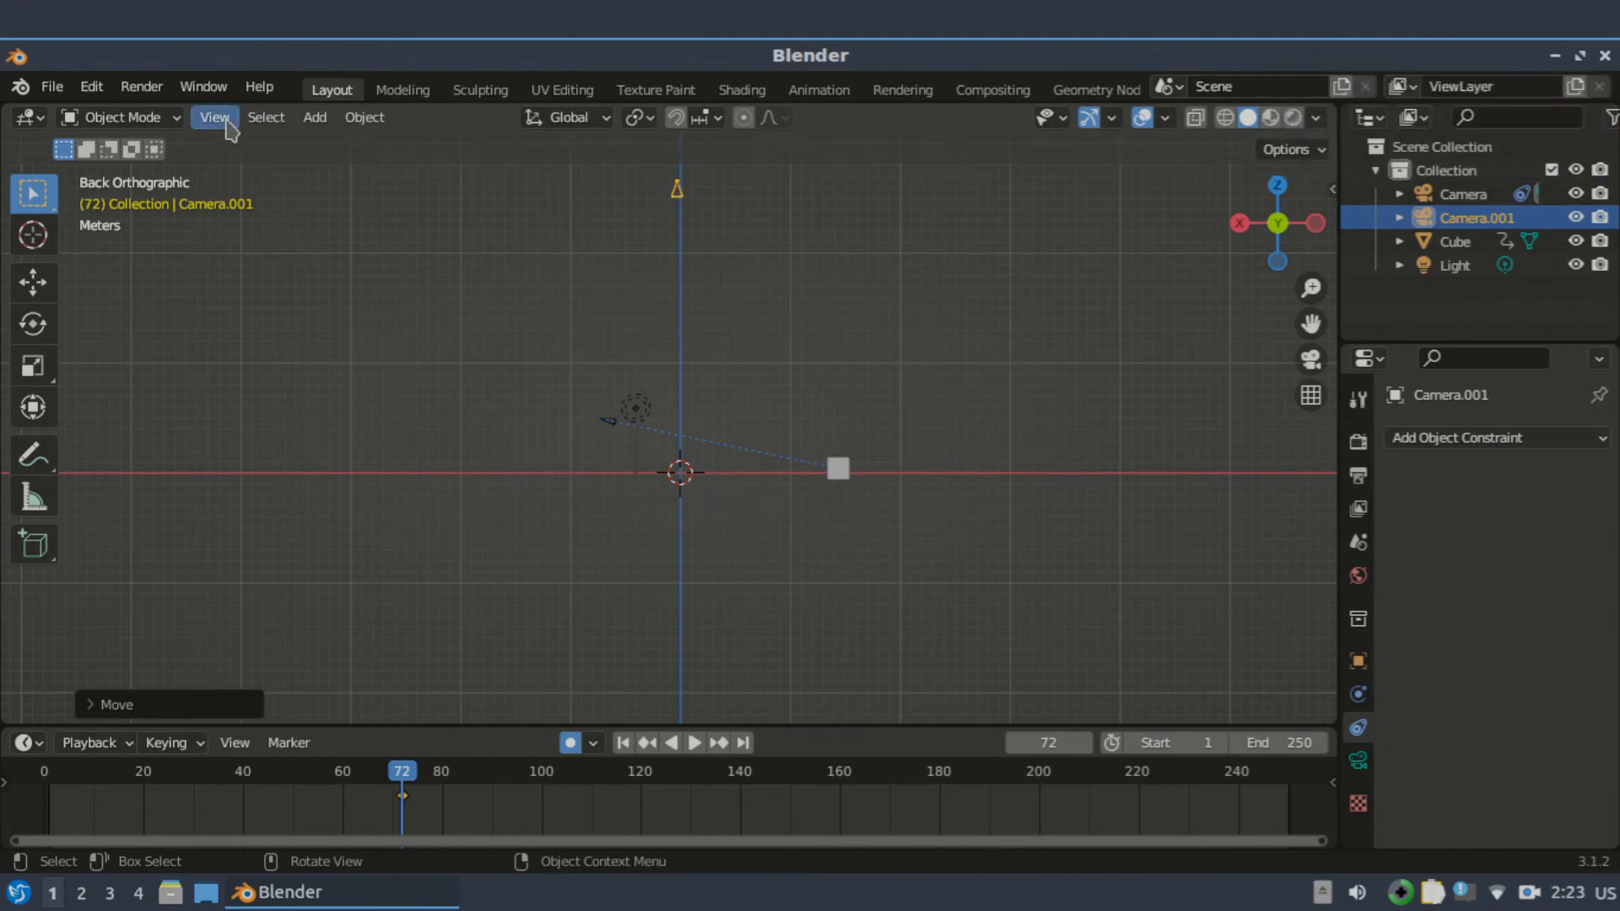
Add a UV sphere at the origin and make the new camera above it the active scene camera.
left_click(315, 119)
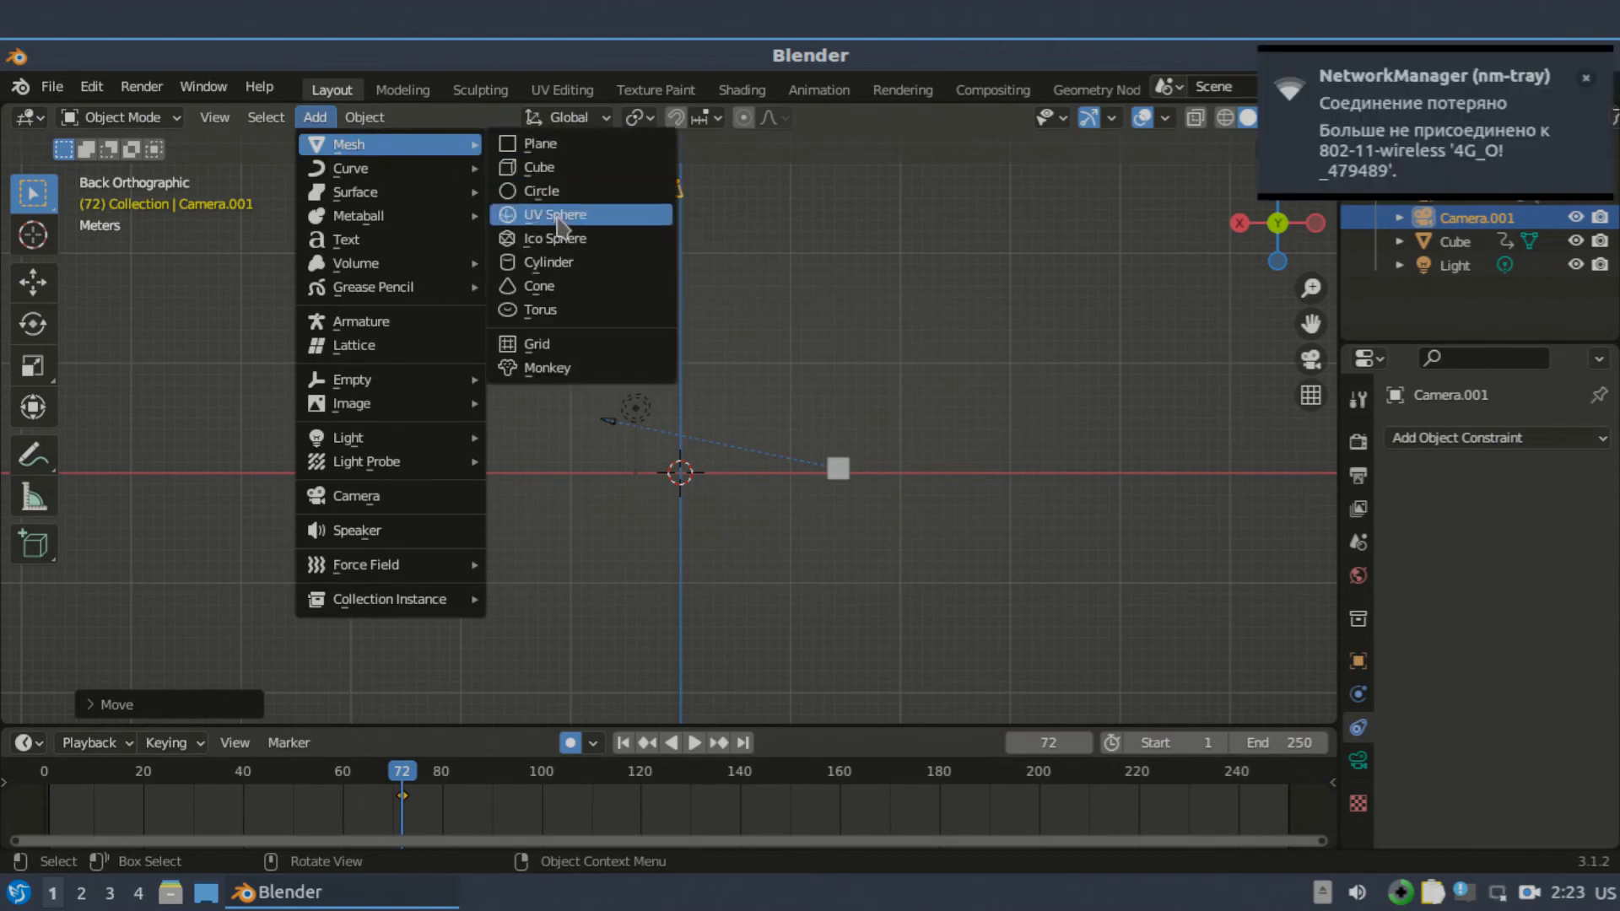
left_click(557, 221)
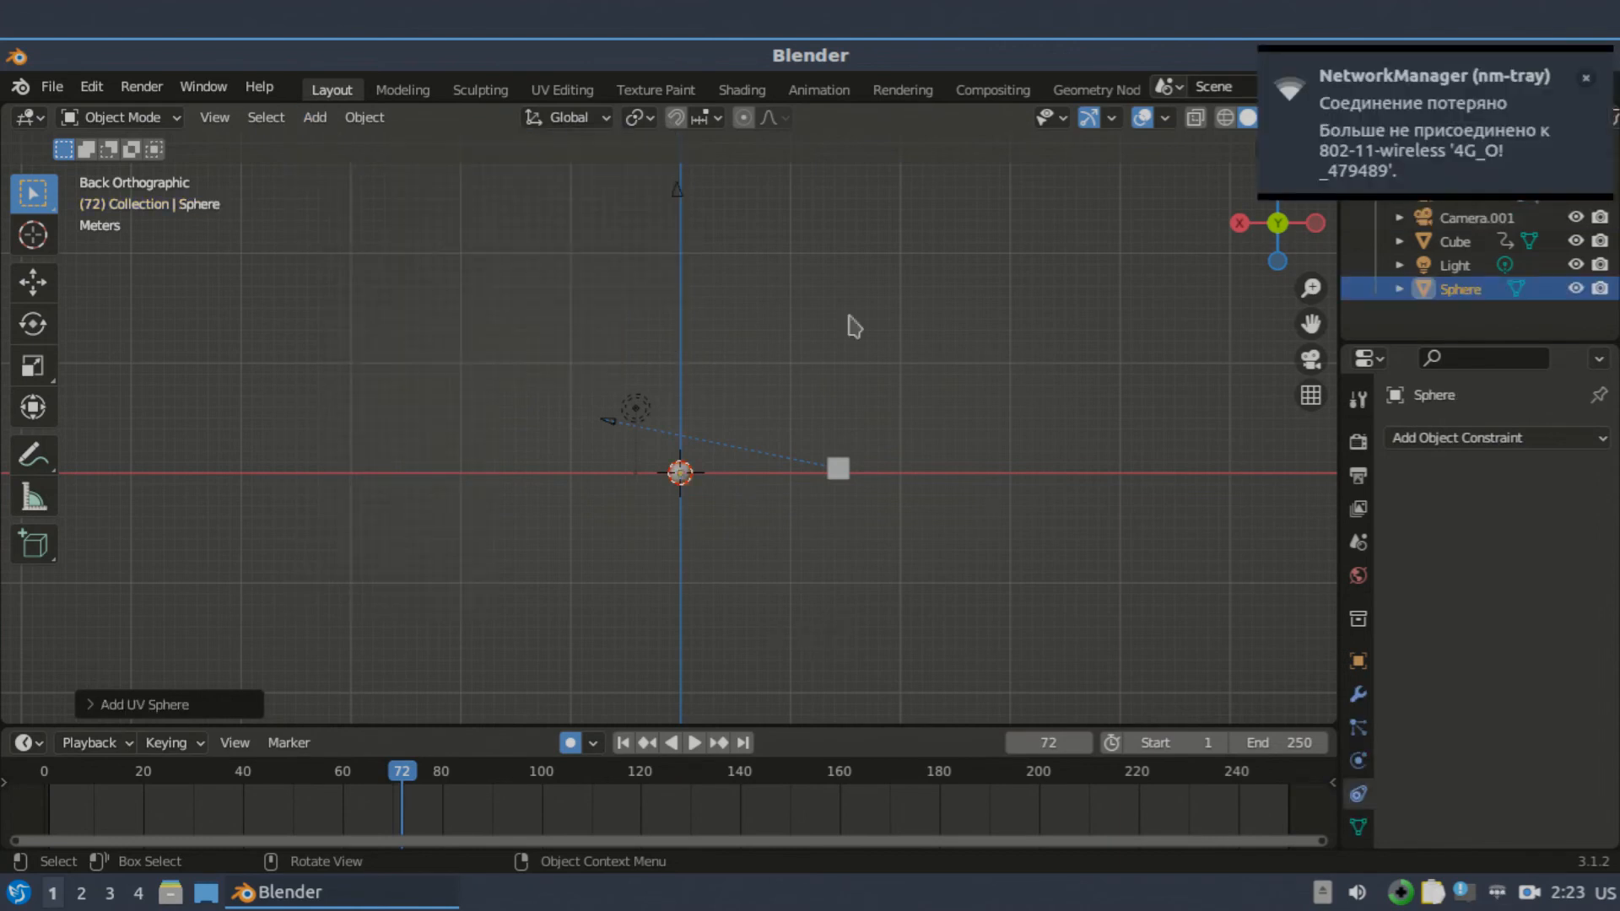
left_click(675, 190)
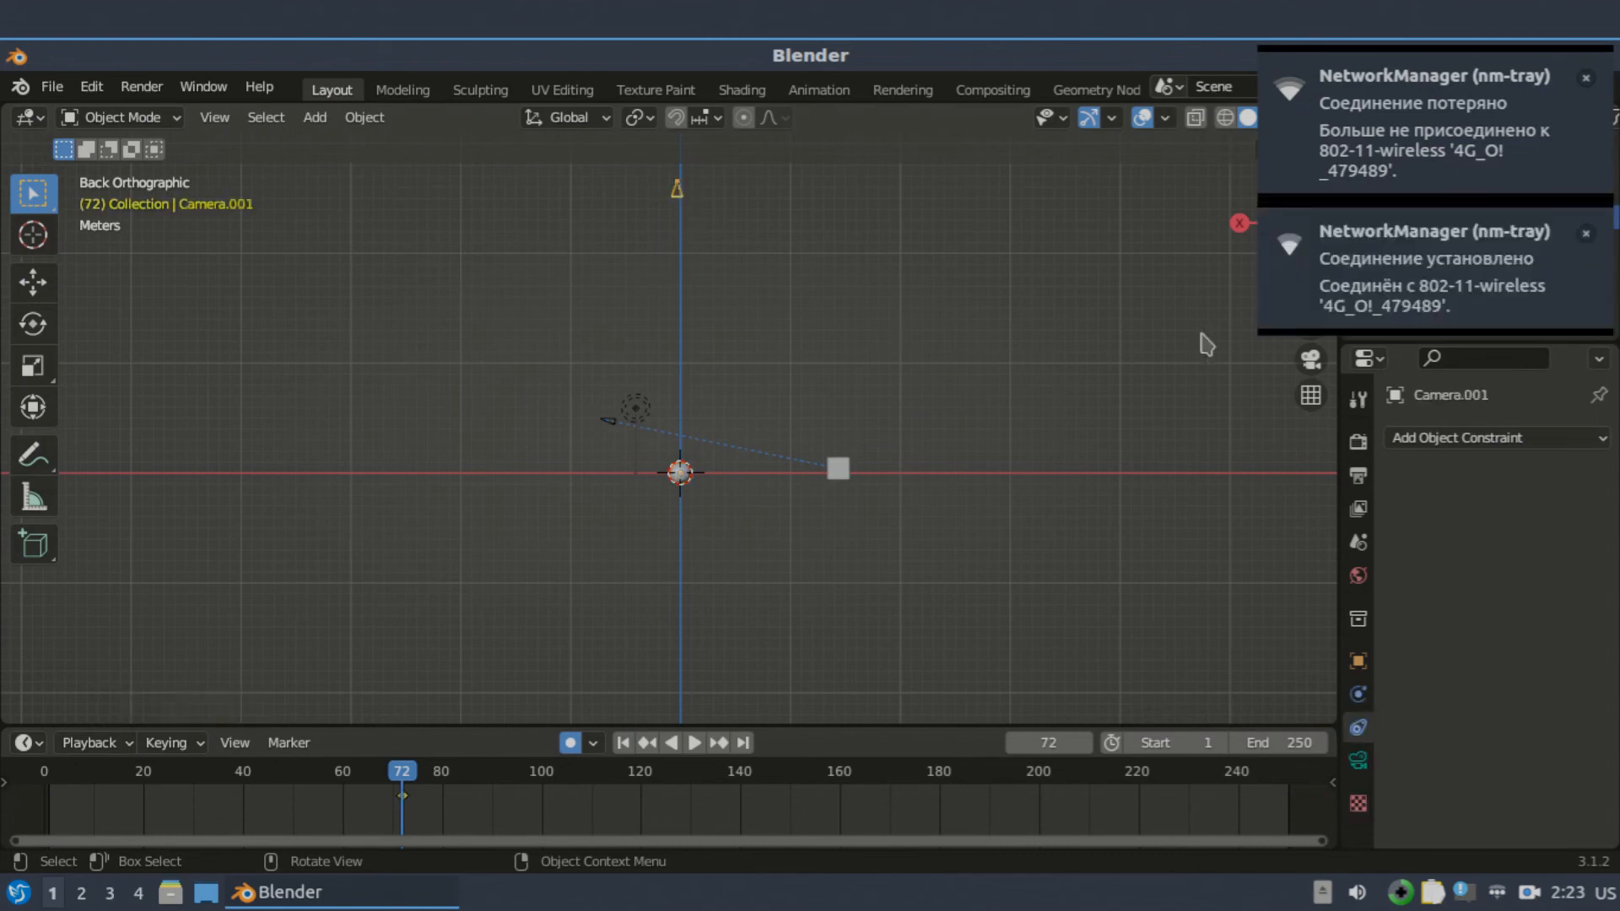
left_click(218, 123)
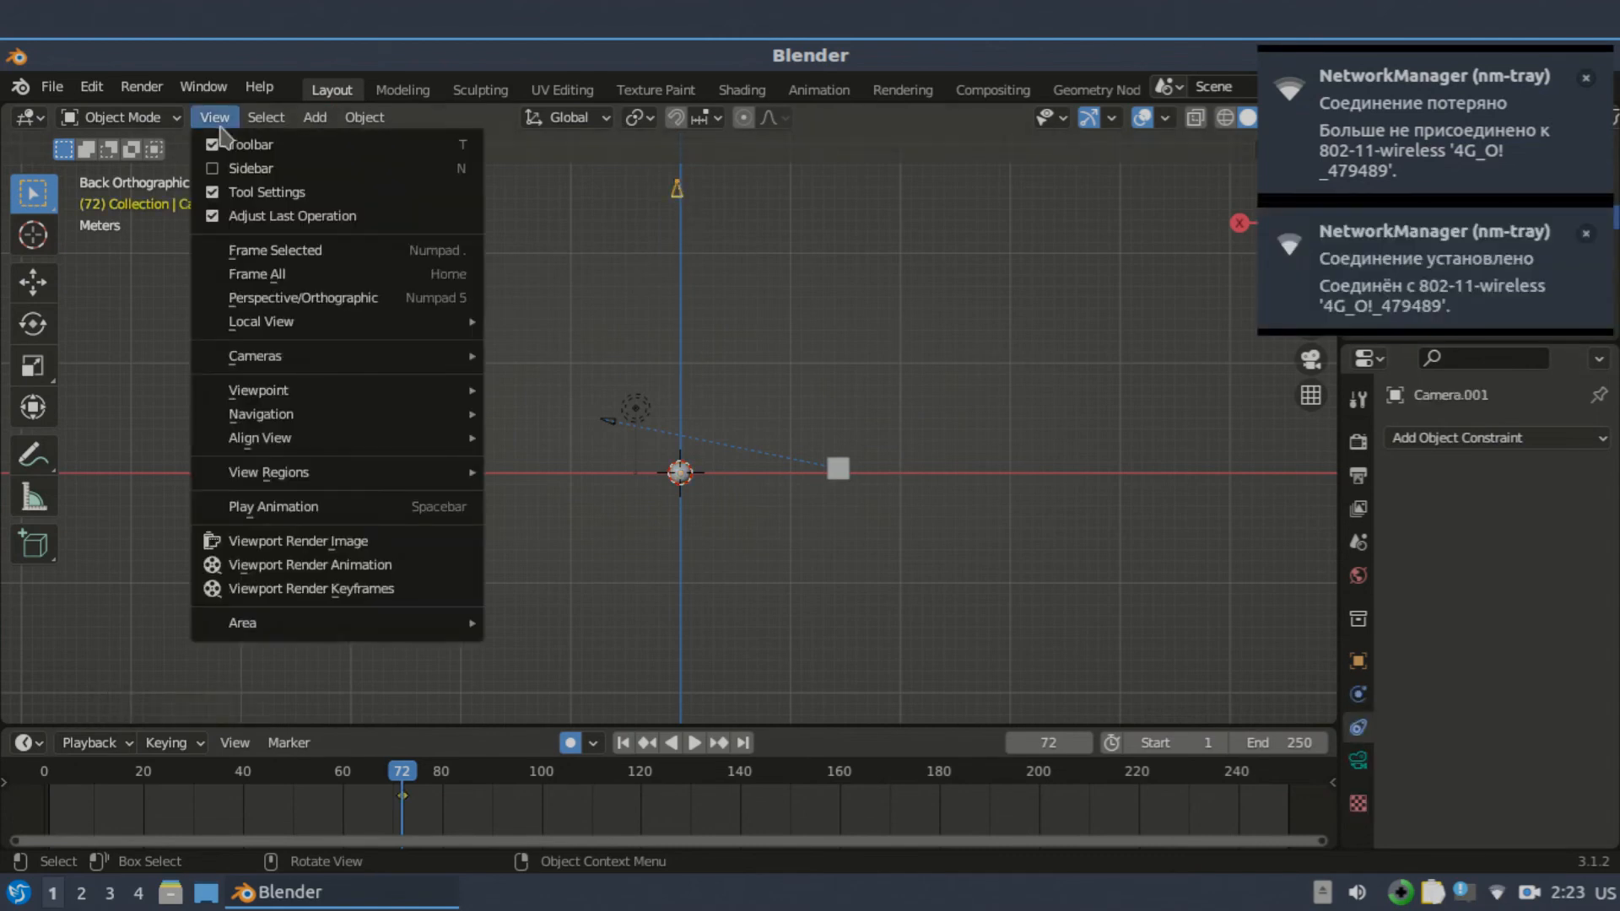
left_click(619, 357)
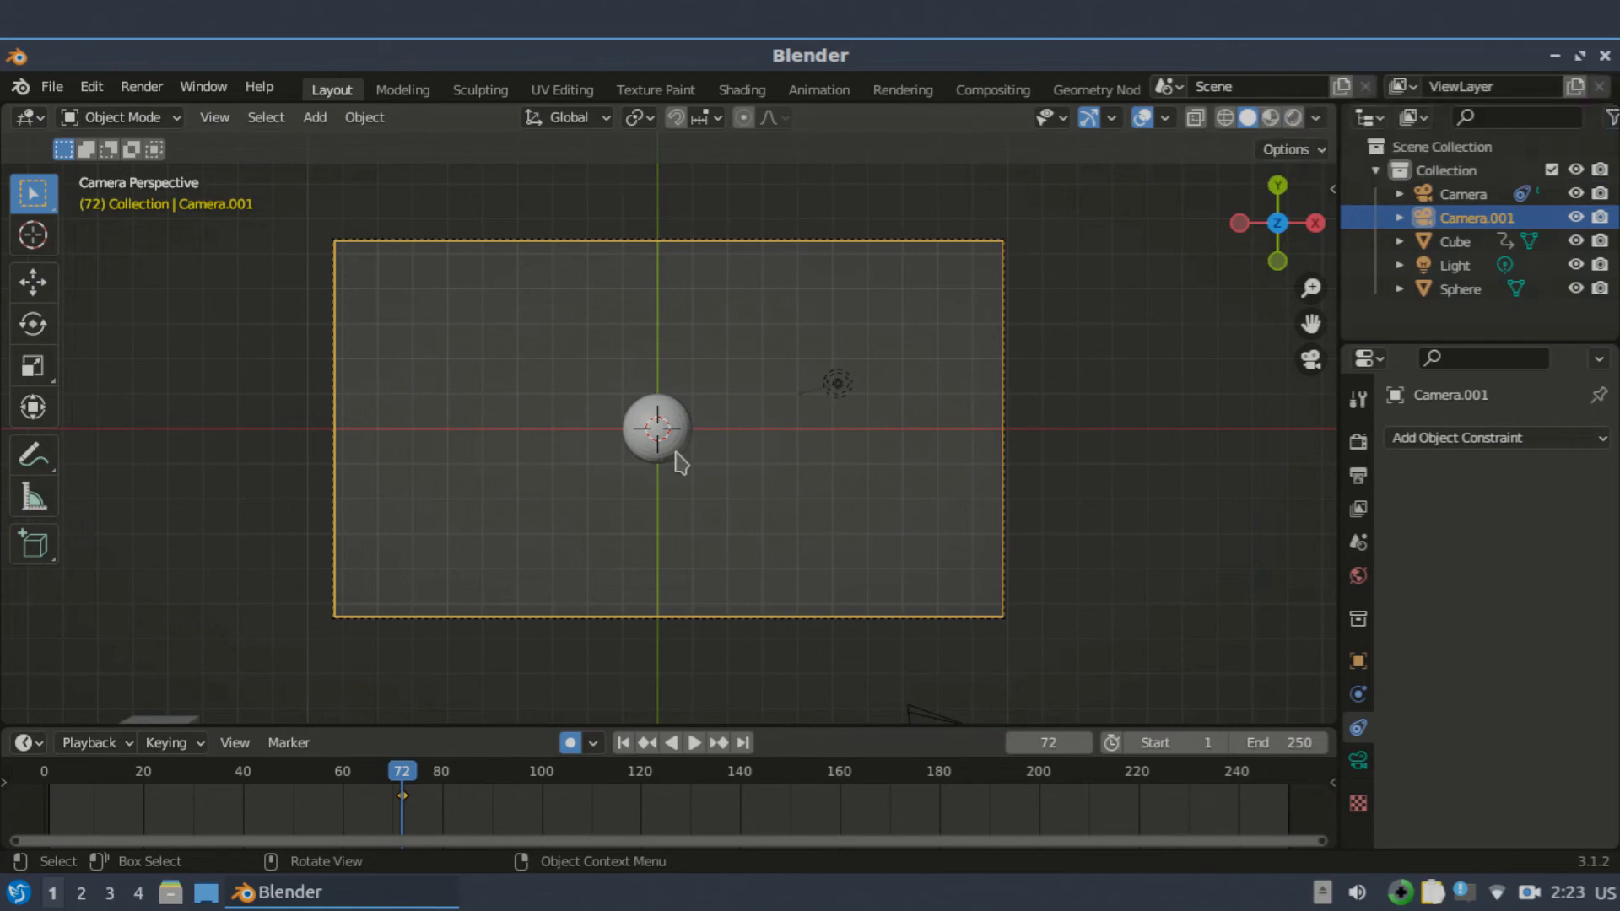
Move the sphere into the upper-right corner of the camera frame, keying its location at frame 72.
left_click(680, 462)
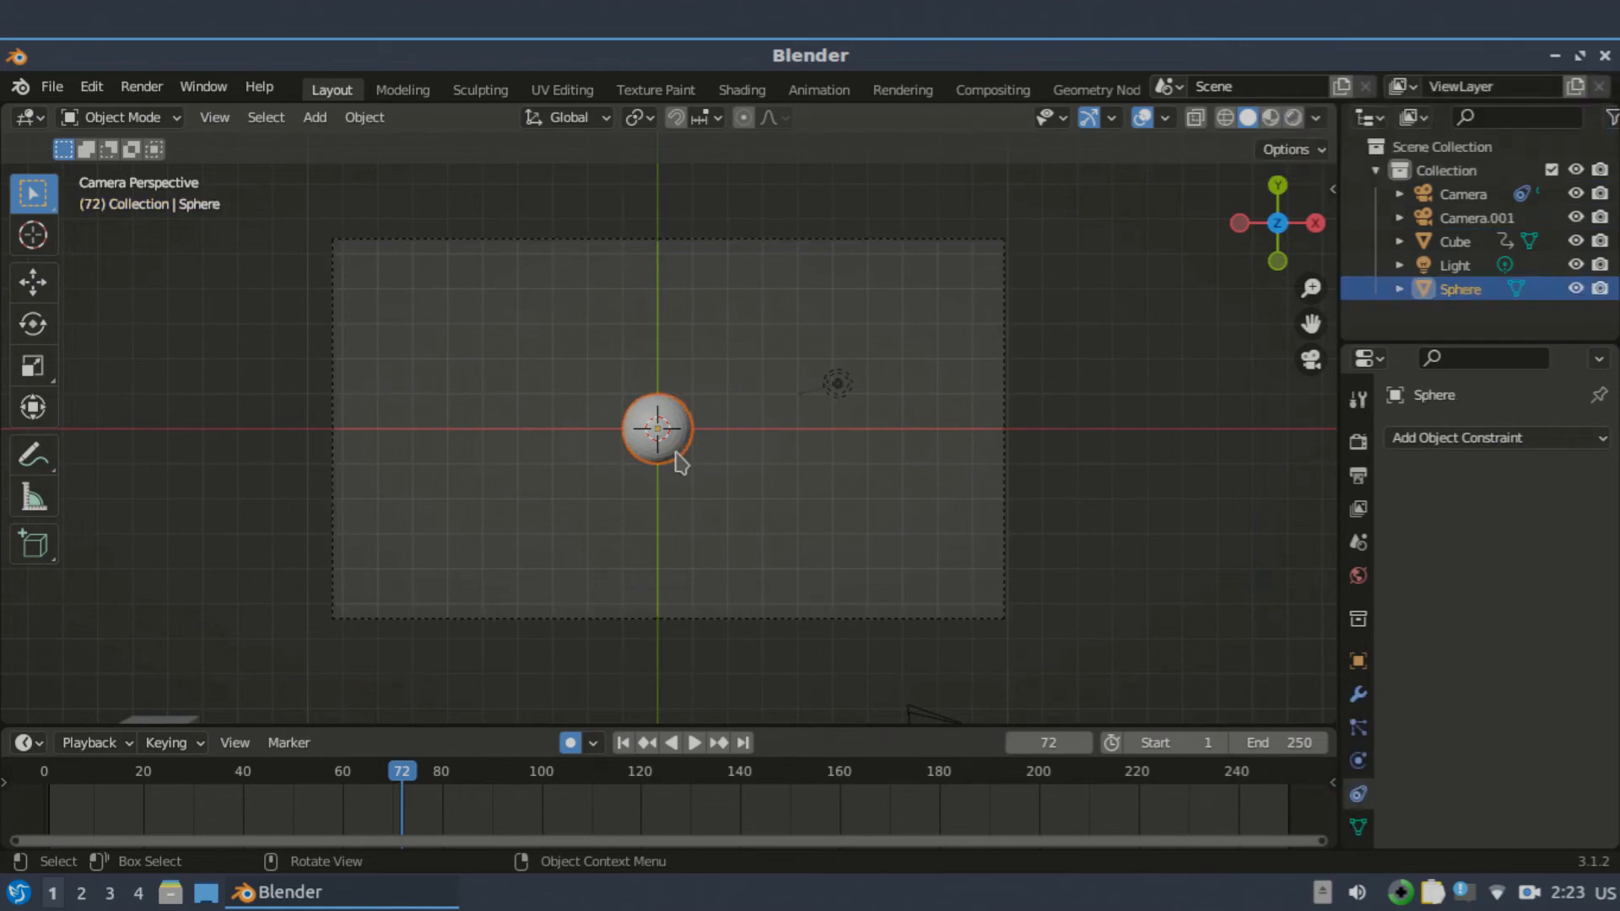
key("g")
left_click(967, 337)
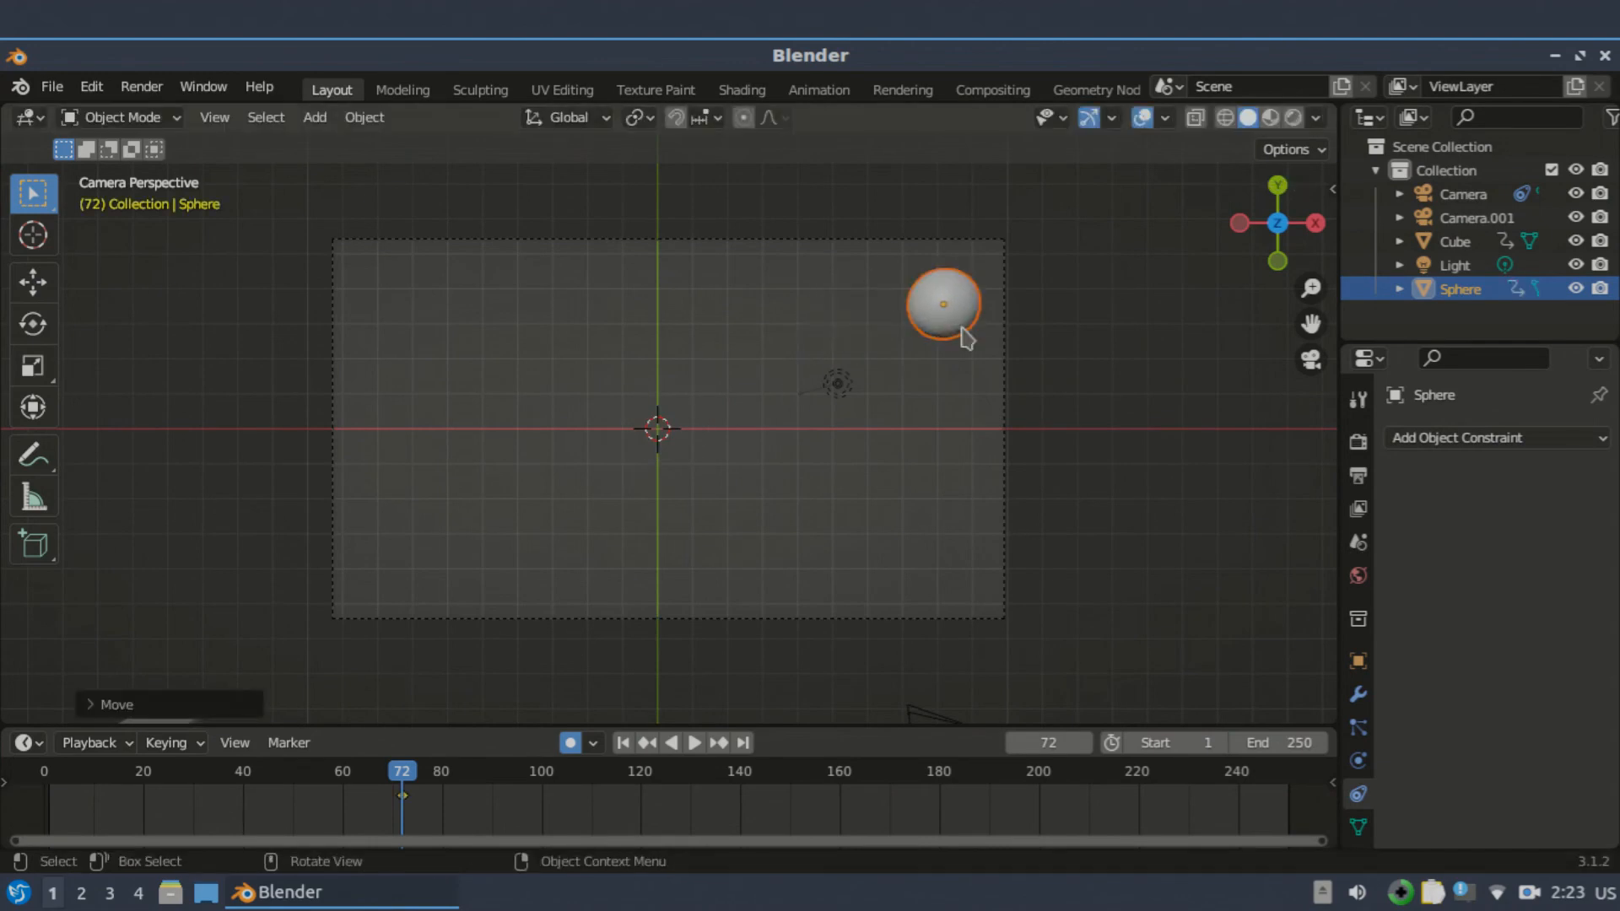
key("k")
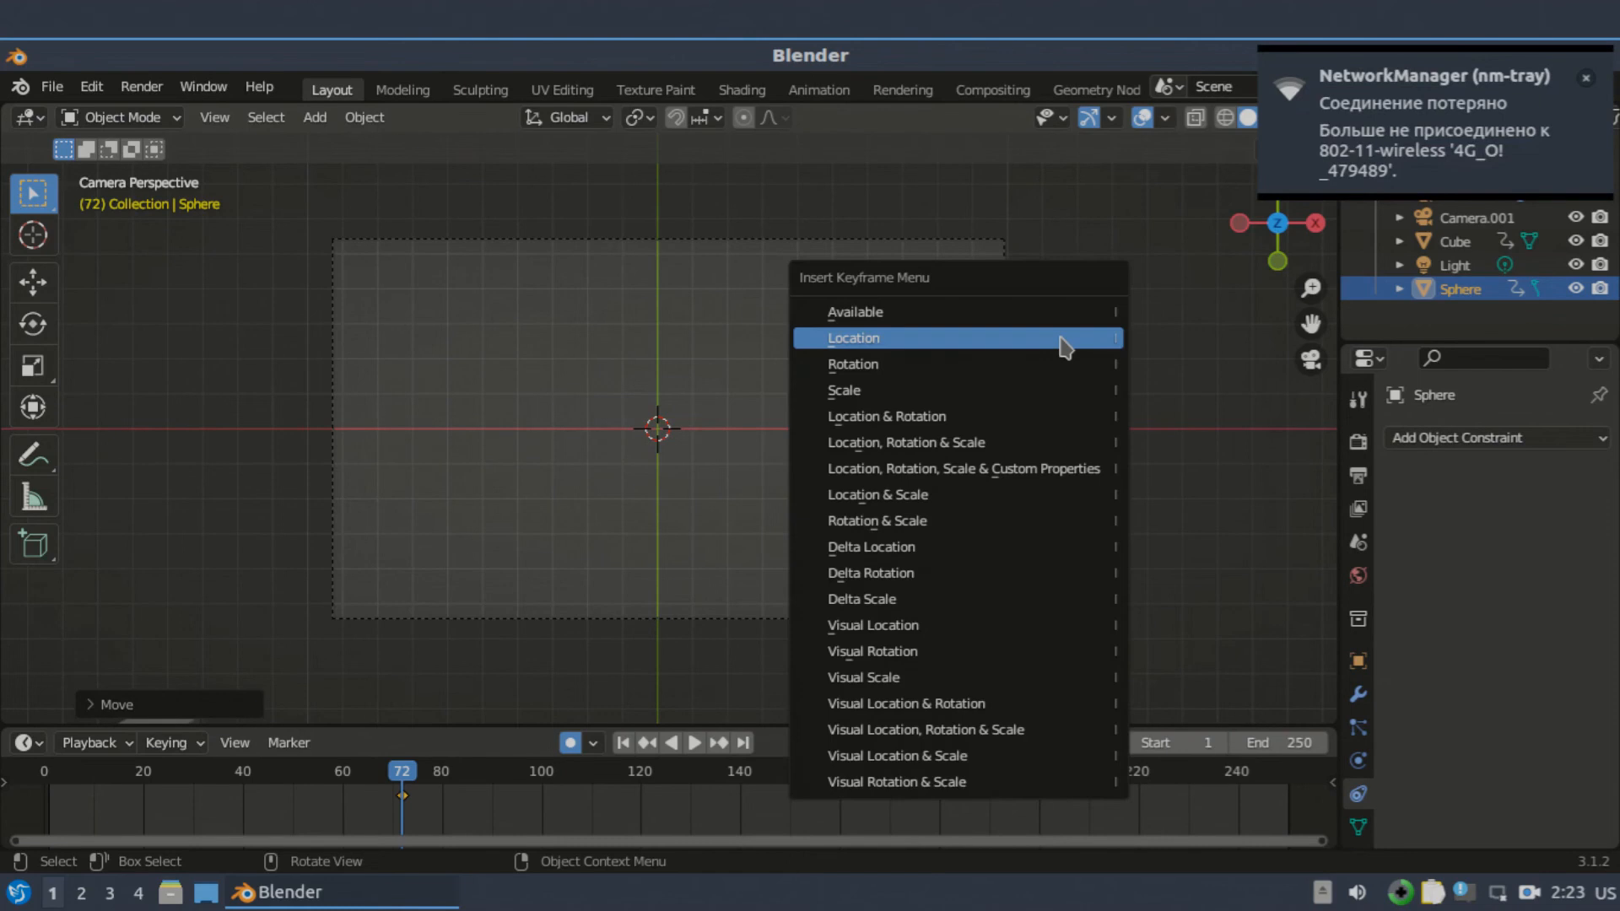
left_click(1165, 345)
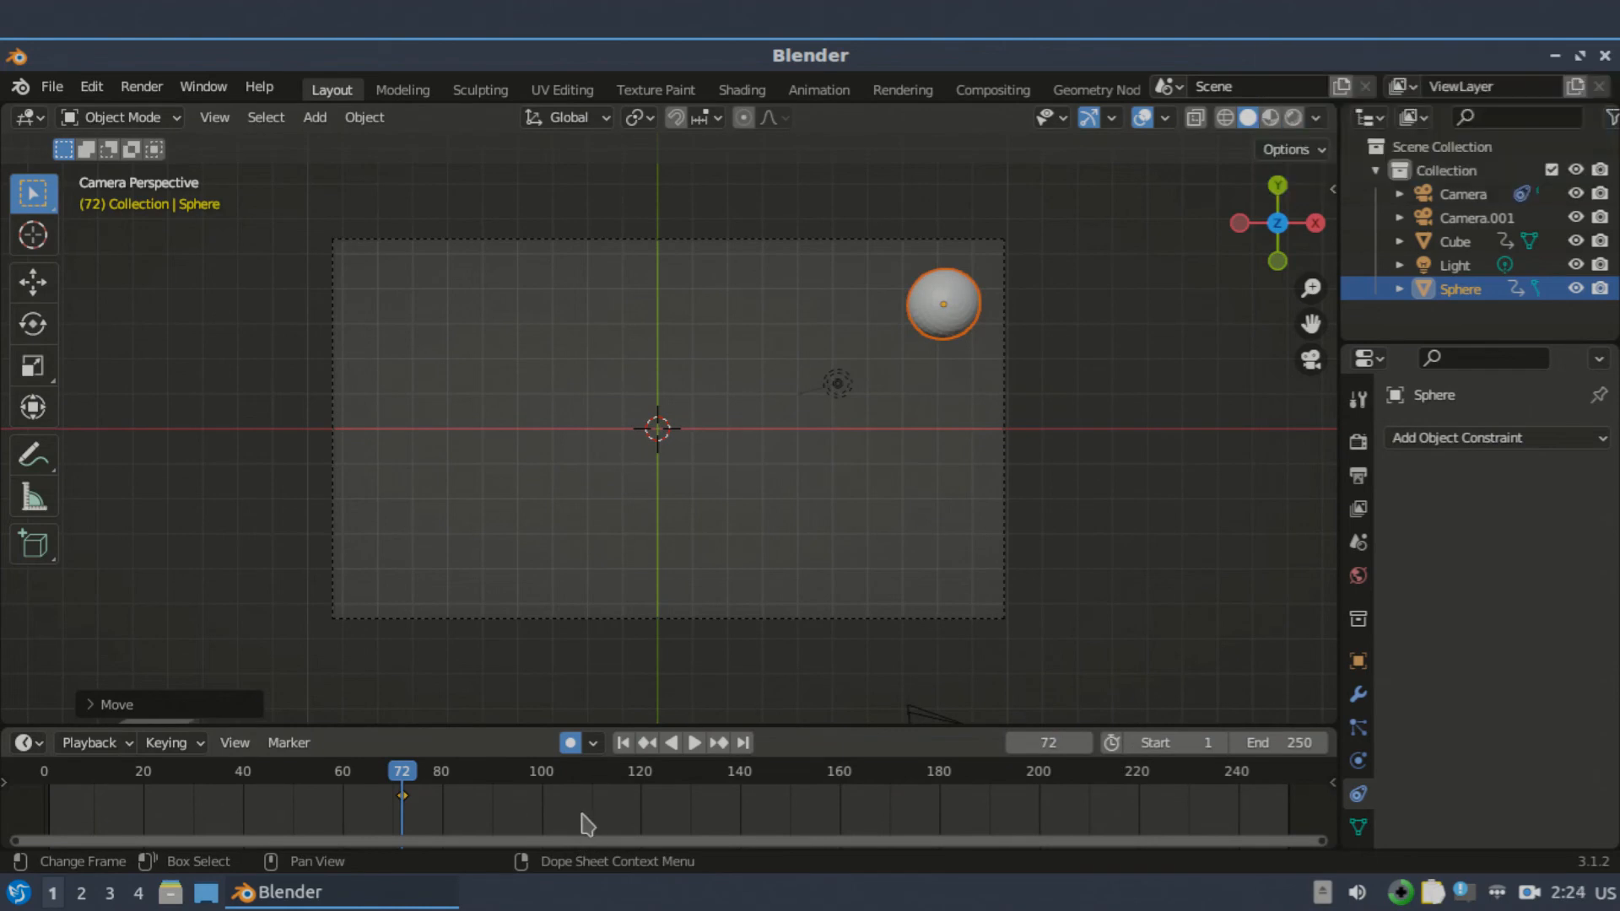
Go to frame 105 and insert a Location keyframe for the sphere at its upper-right position in the camera frame.
scroll(707, 650, "down", 3)
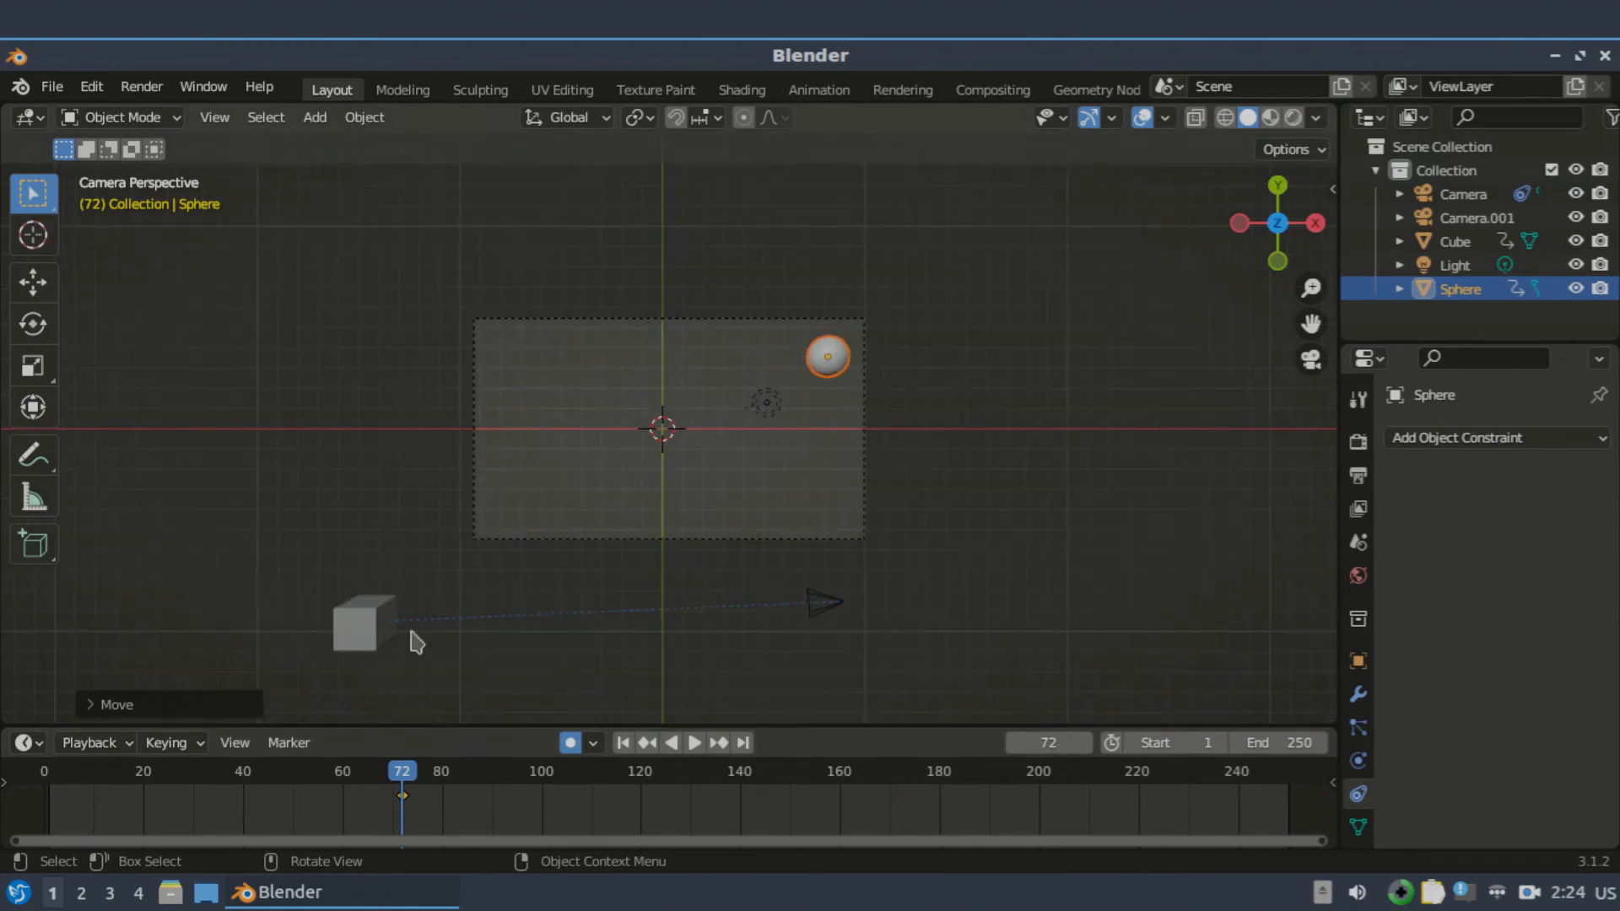
left_click(350, 626)
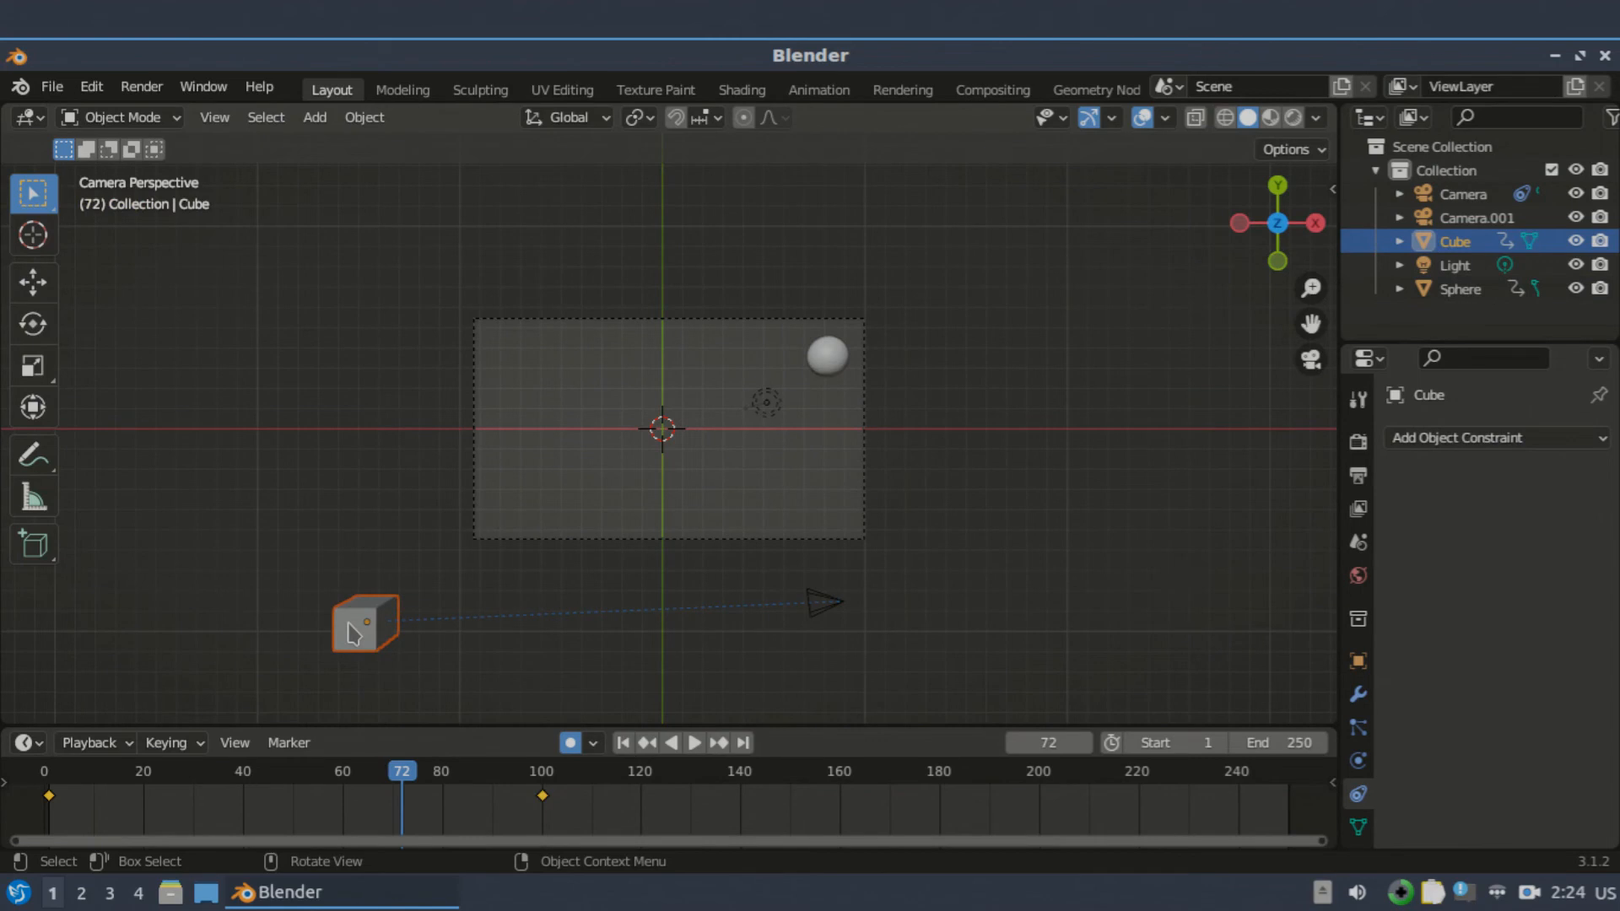
left_click(1046, 744)
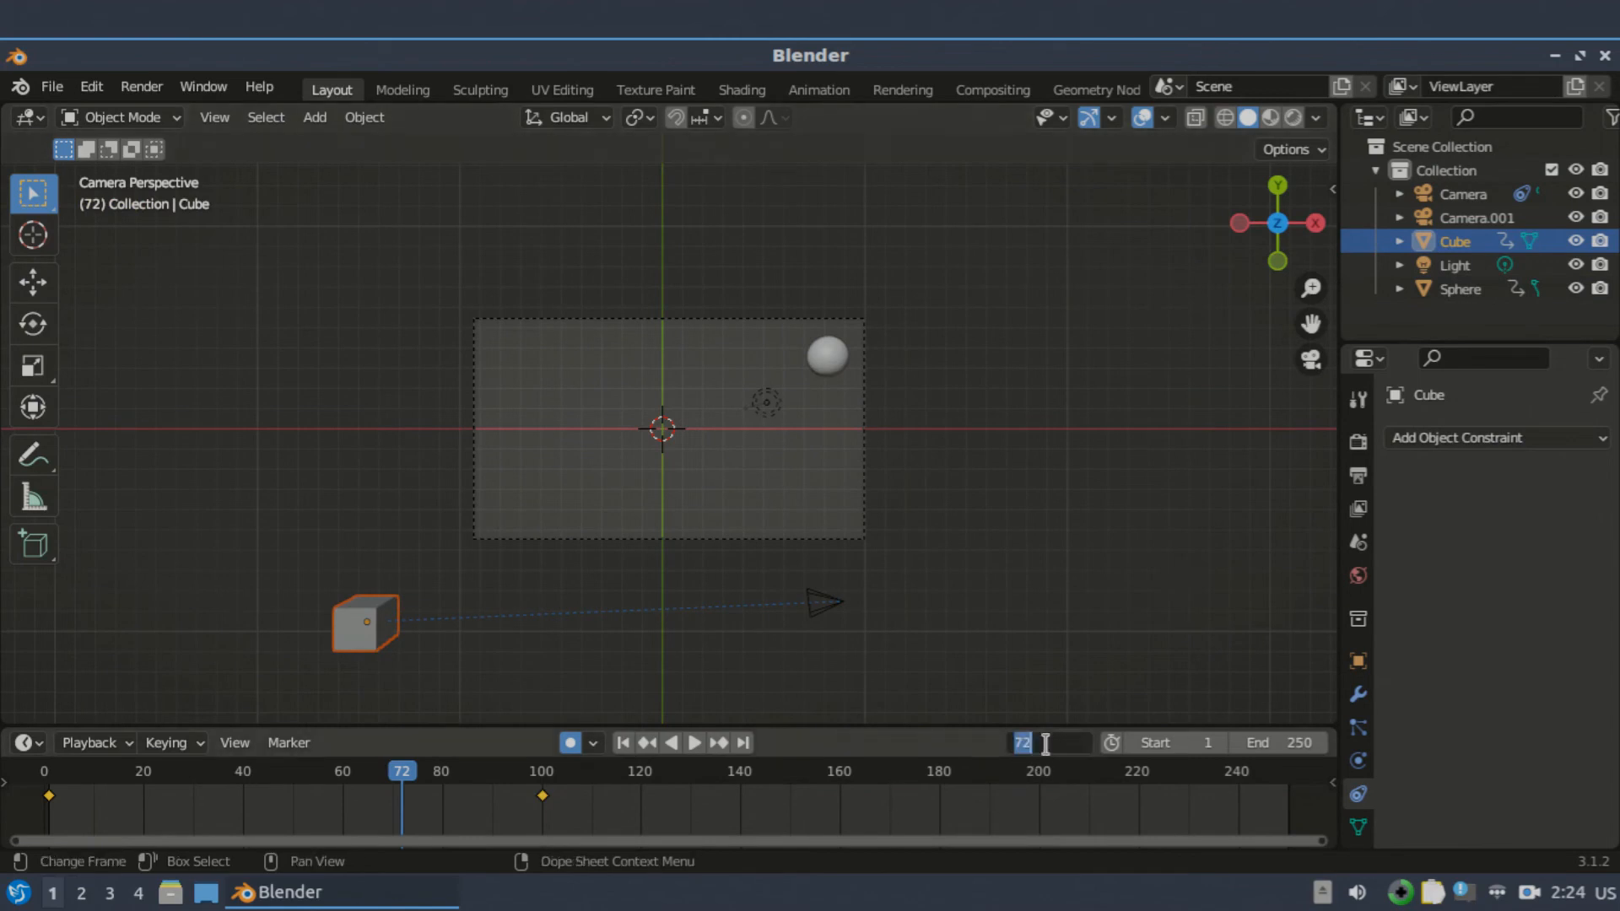
type("10")
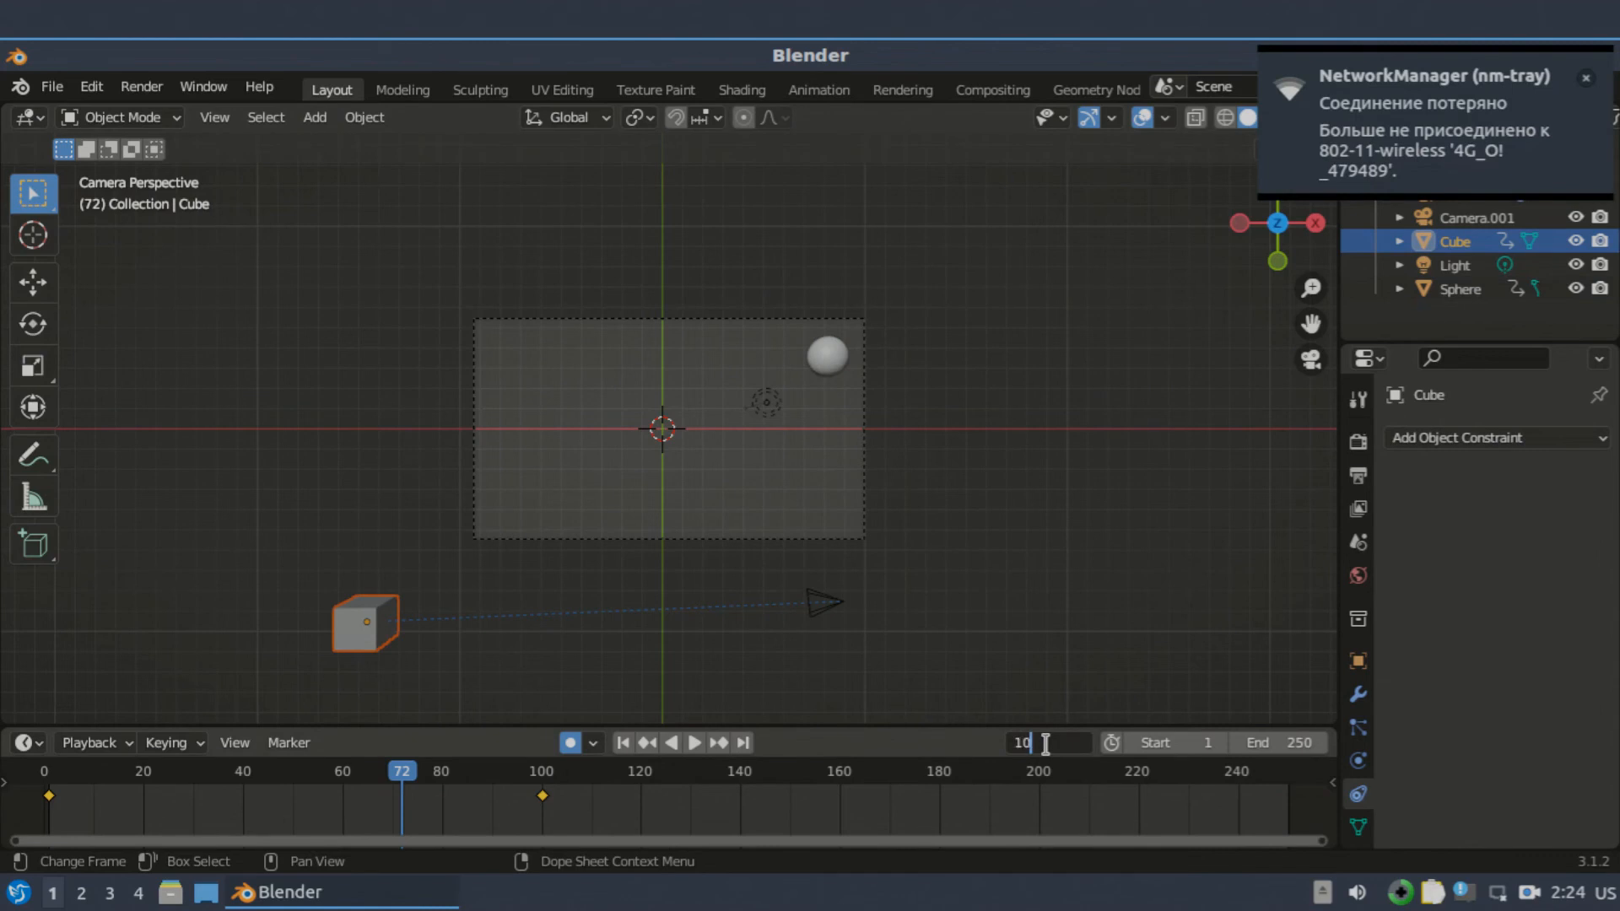
type("5")
key("Return")
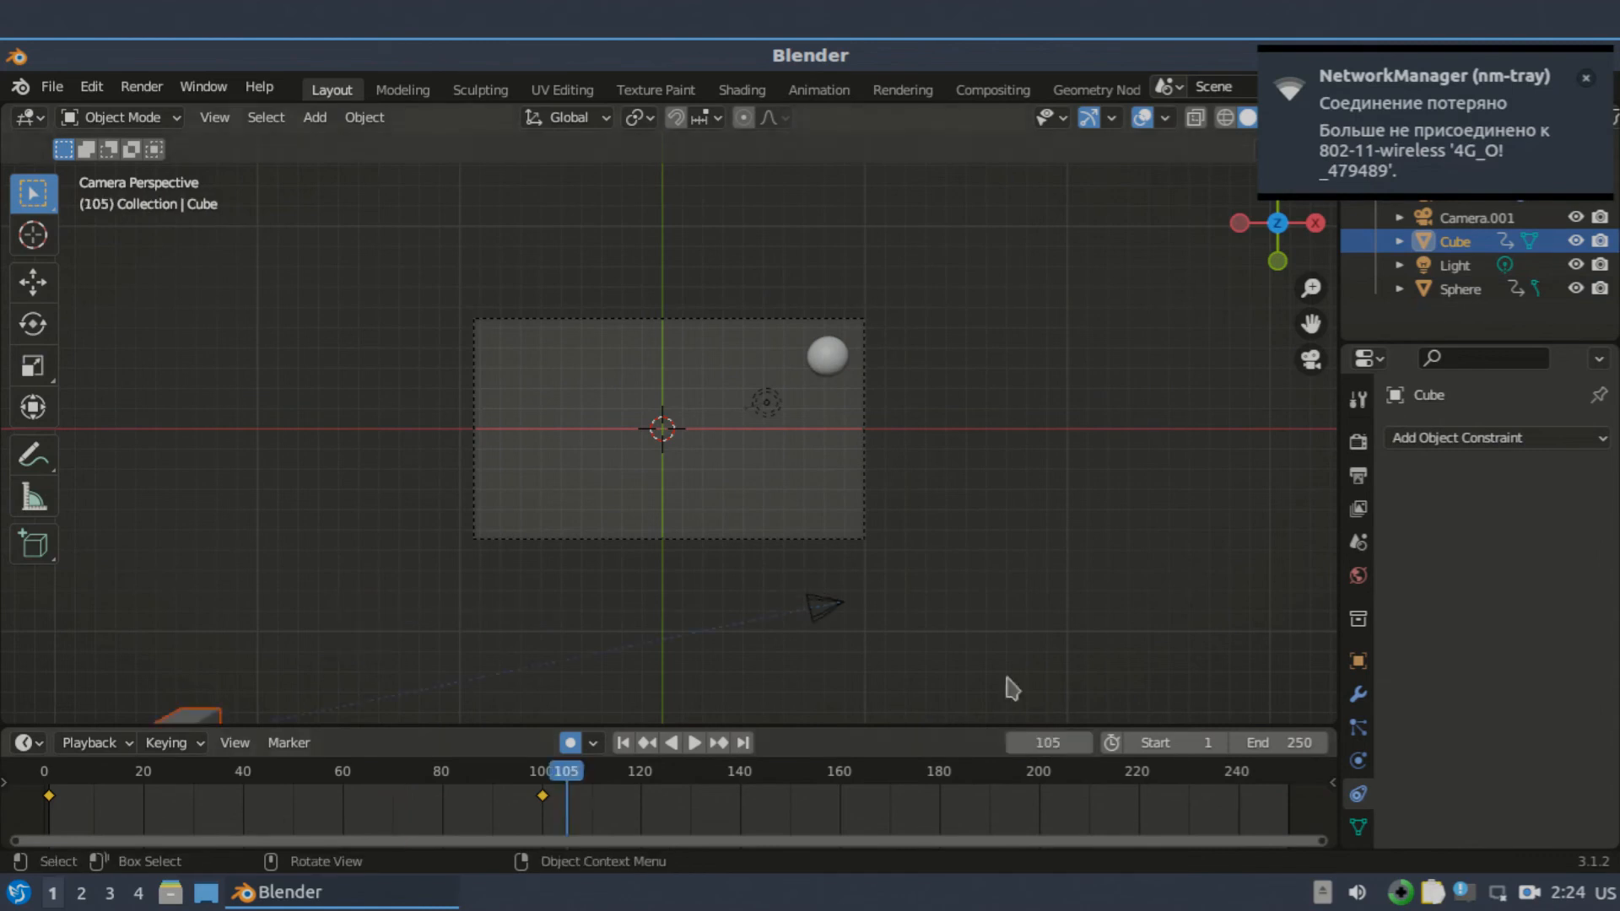
left_click(829, 356)
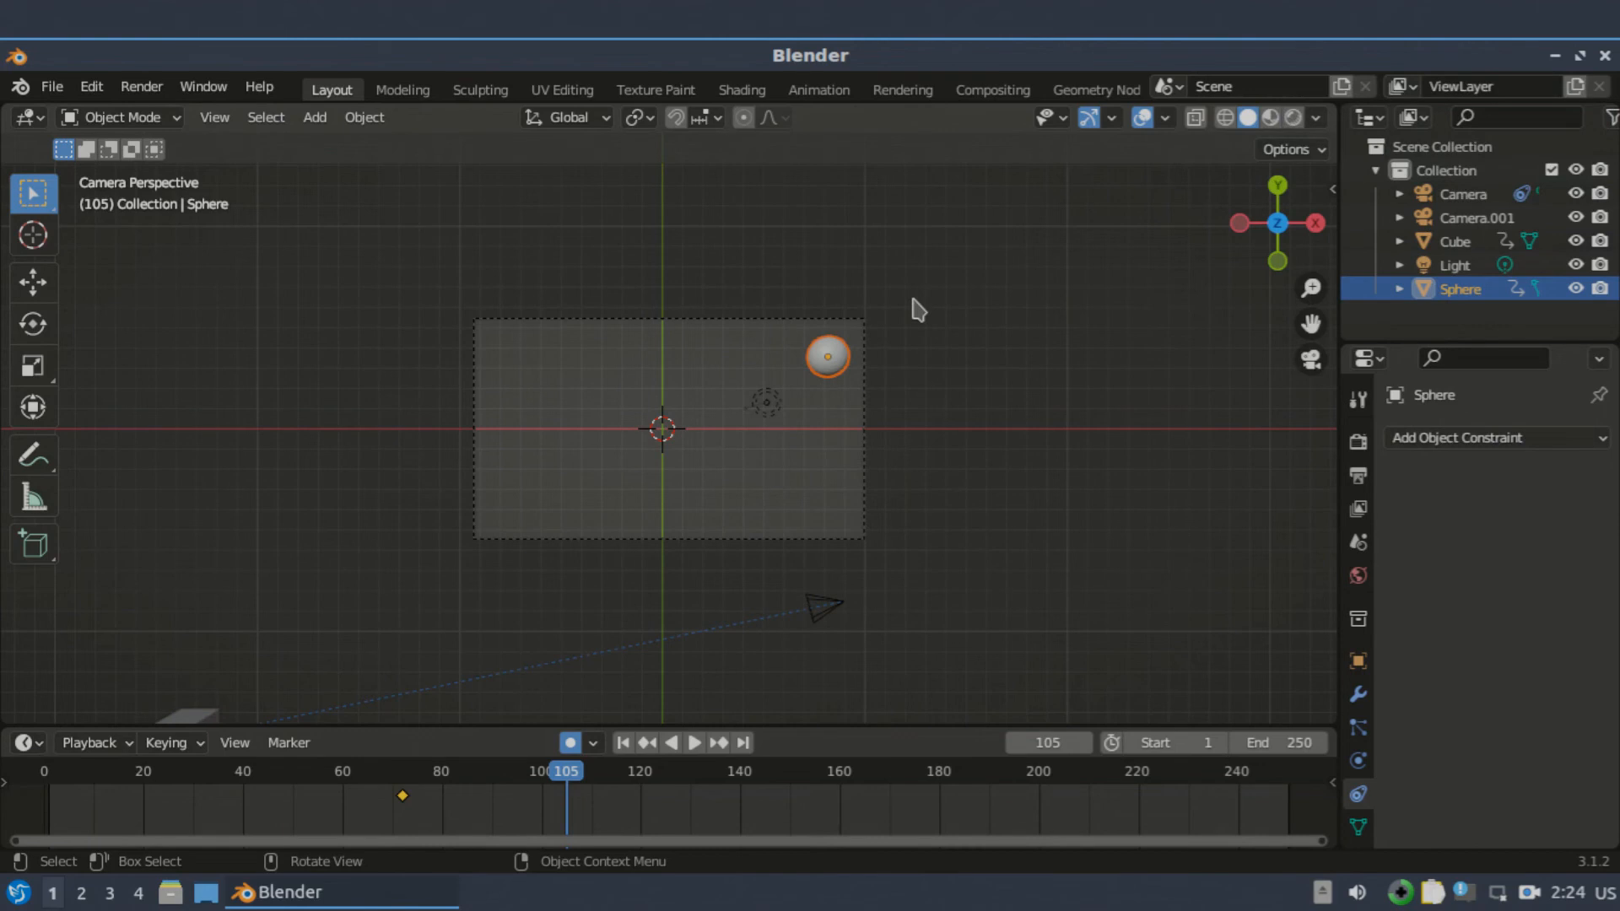
key("i")
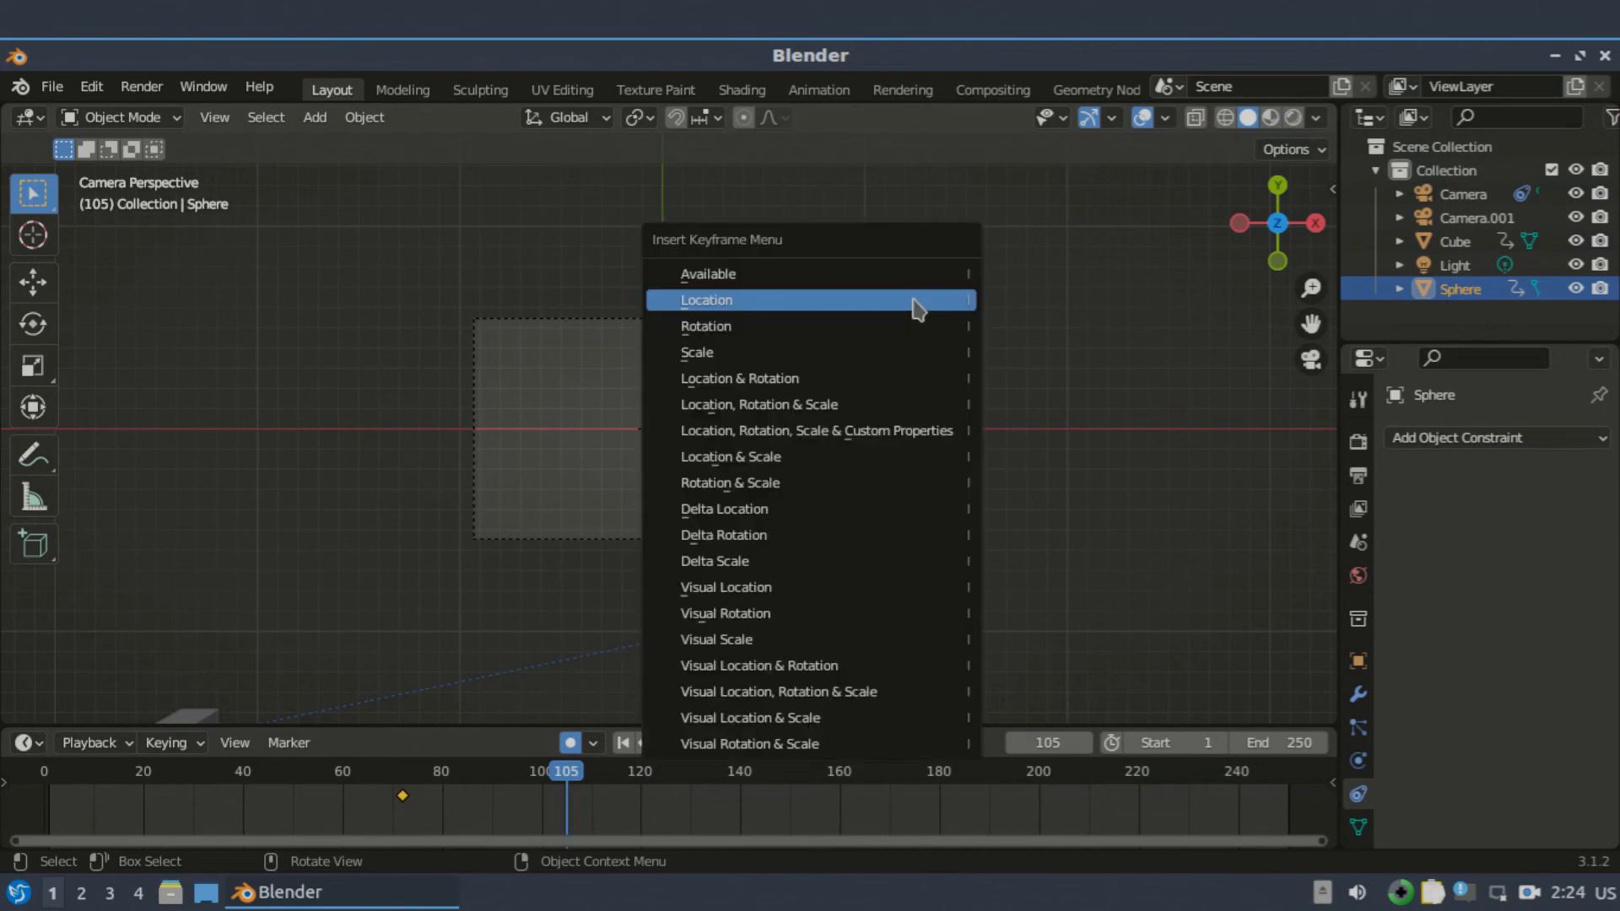
left_click(917, 301)
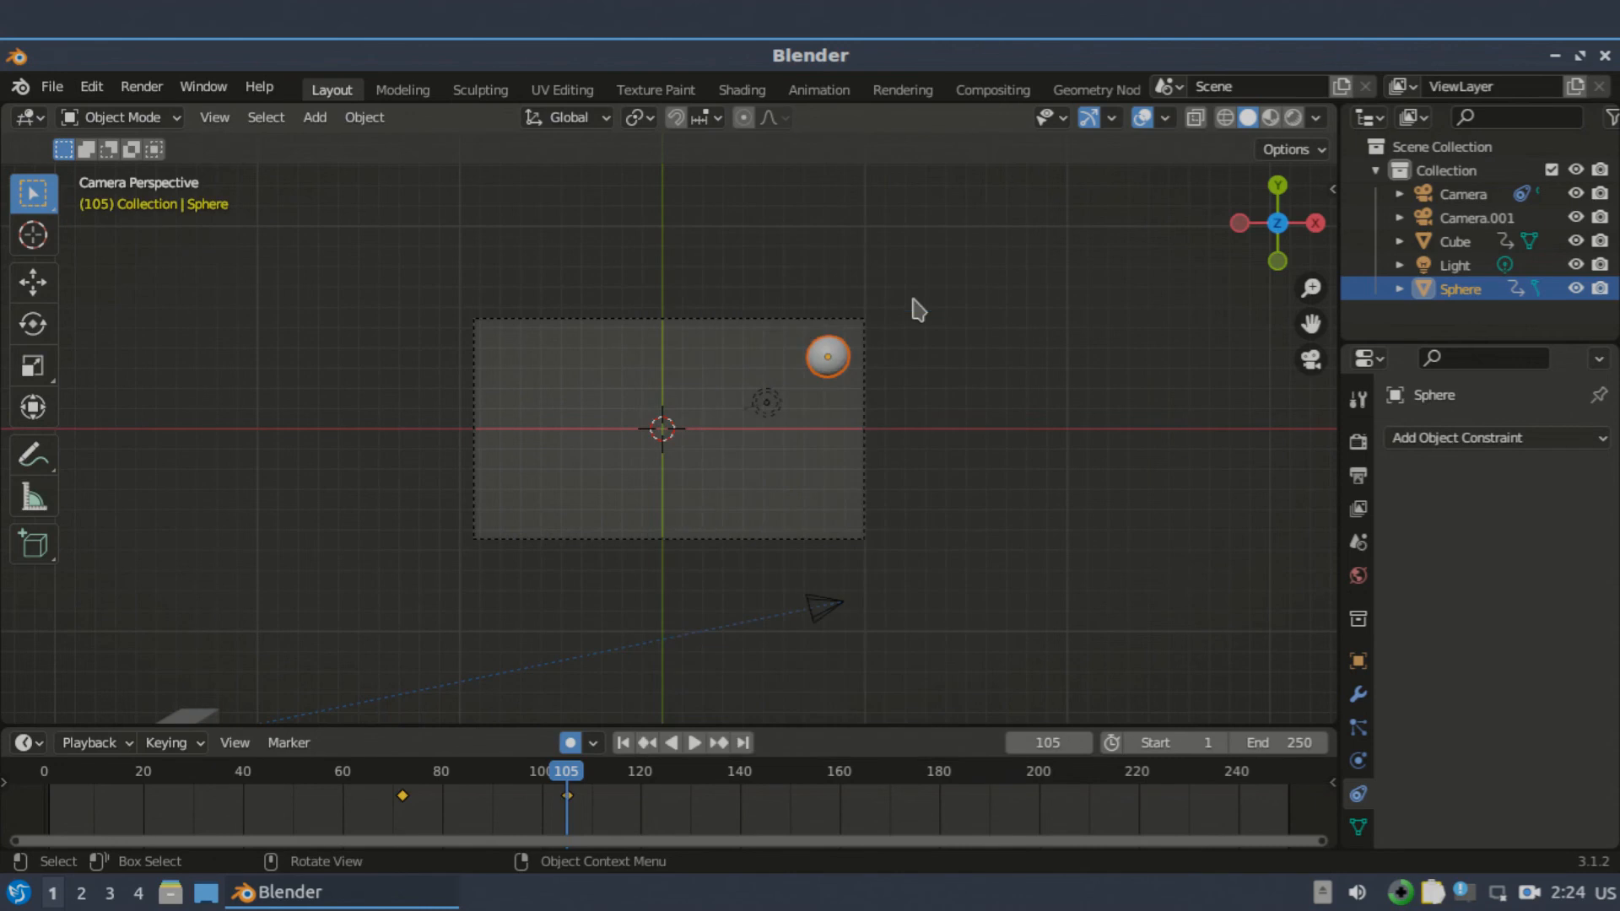
At frame 140, move the sphere to the lower-left corner of the camera frame and insert a keyframe for it.
left_click(1054, 742)
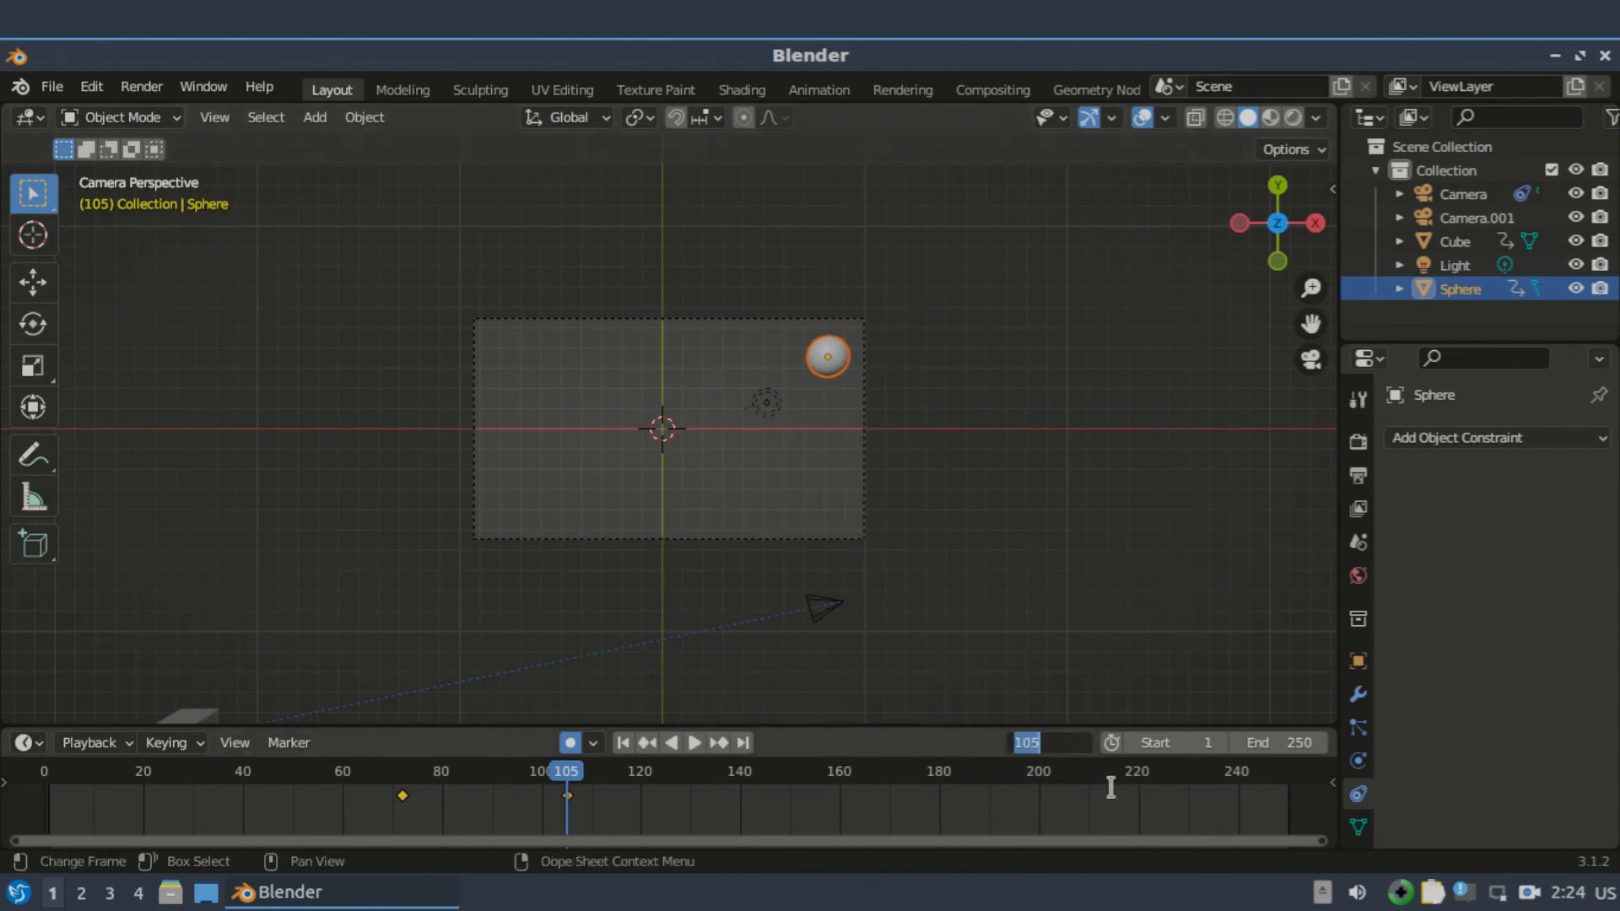
type("1")
key("Return")
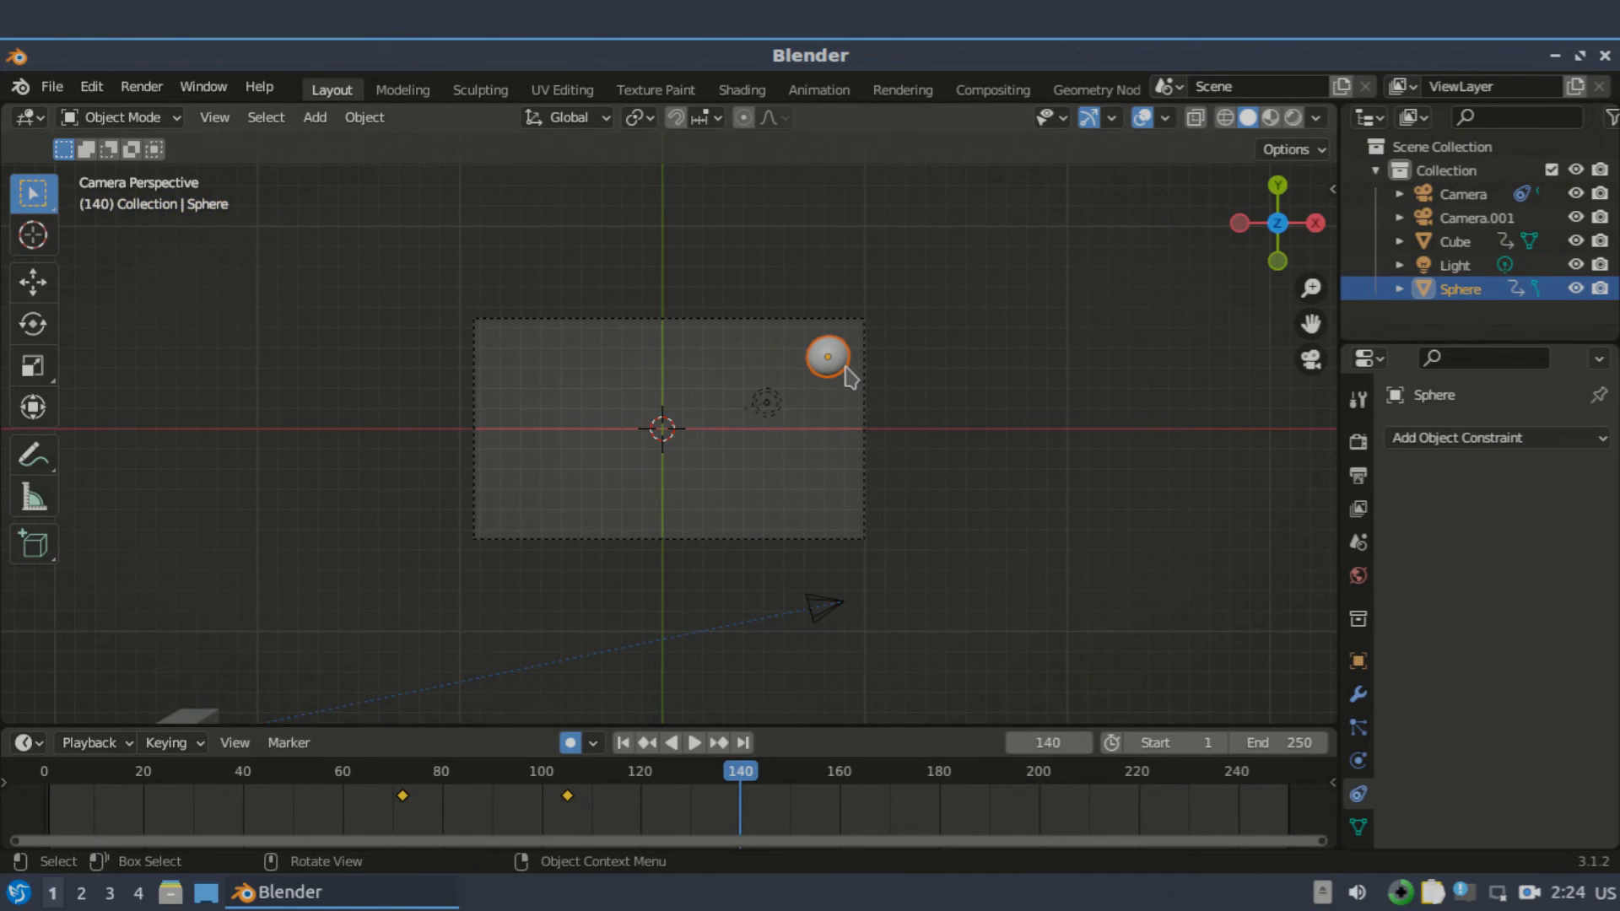
left_click_drag(848, 371, 534, 523)
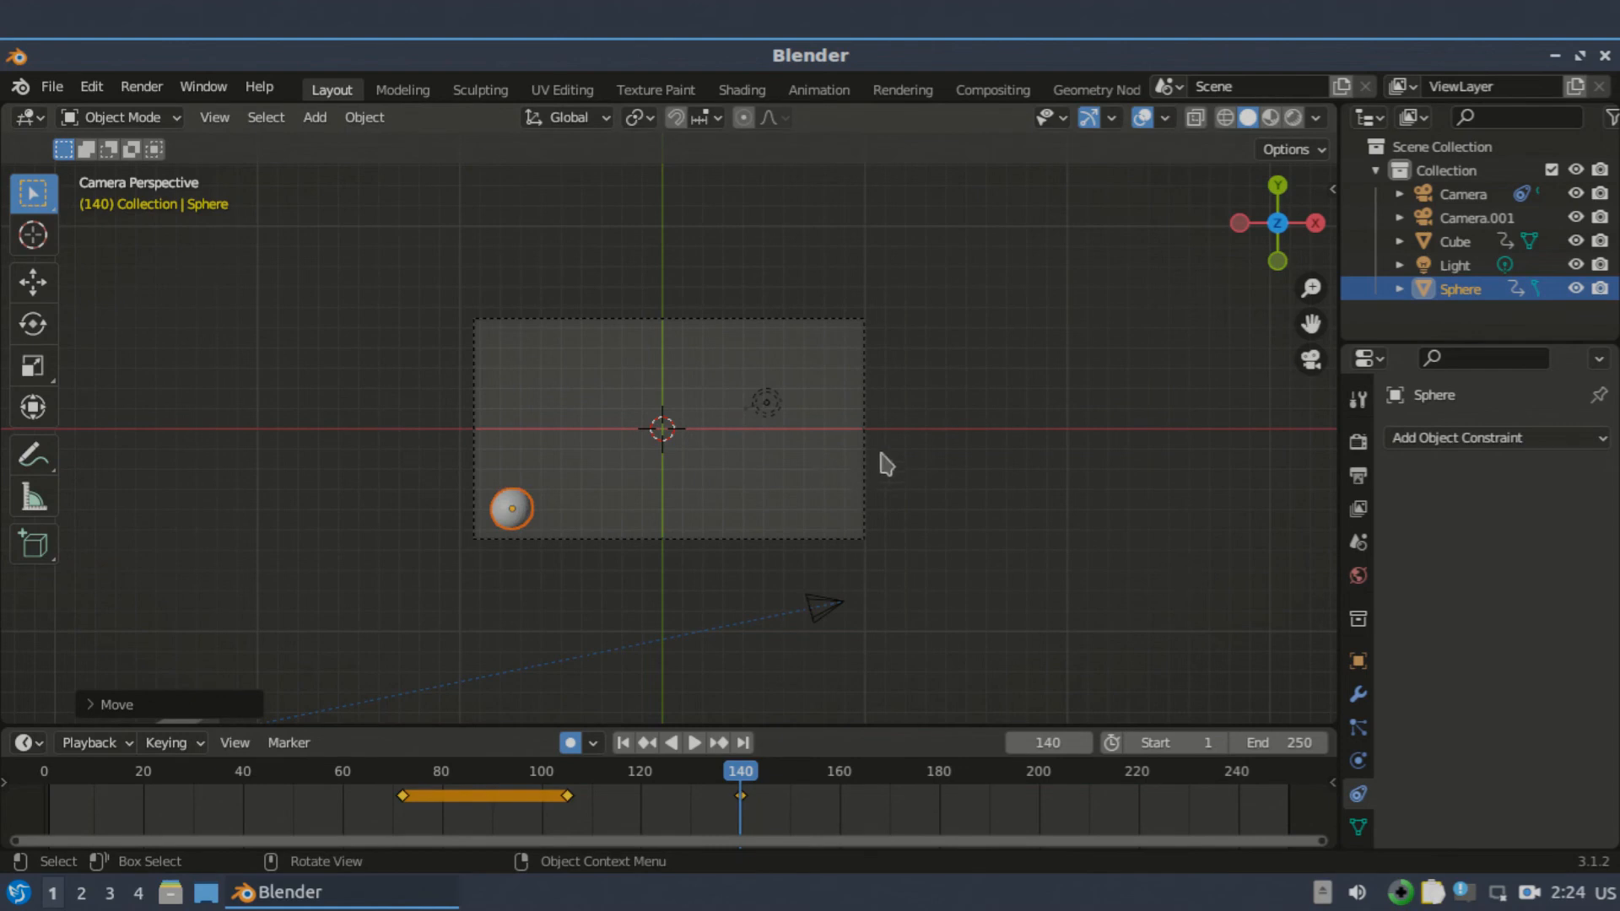
key("i")
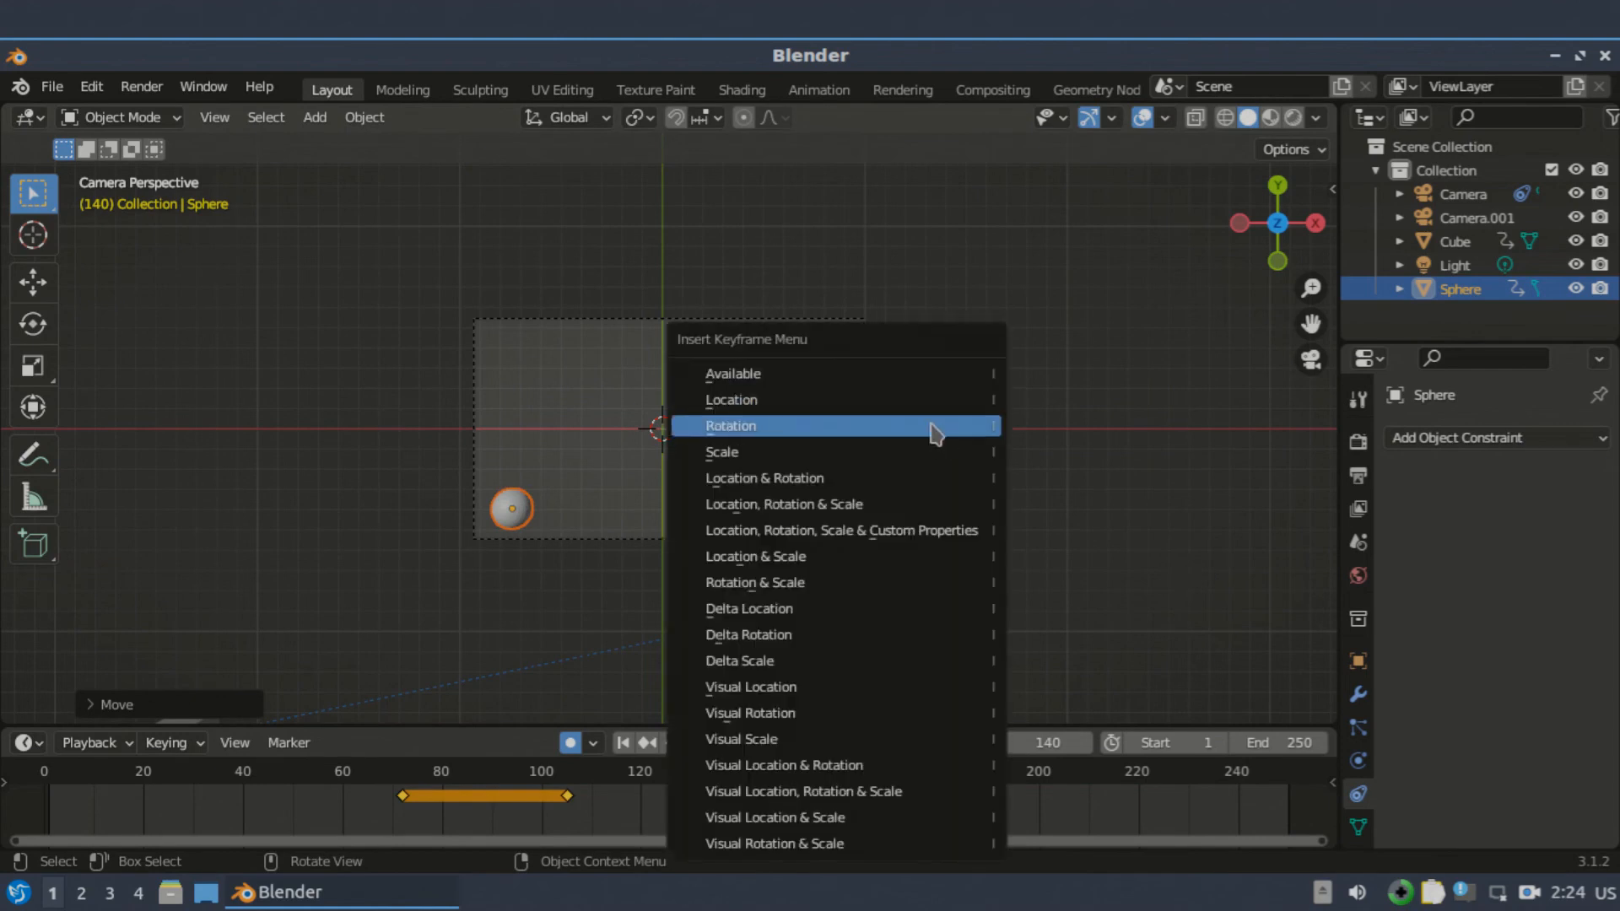
left_click(873, 413)
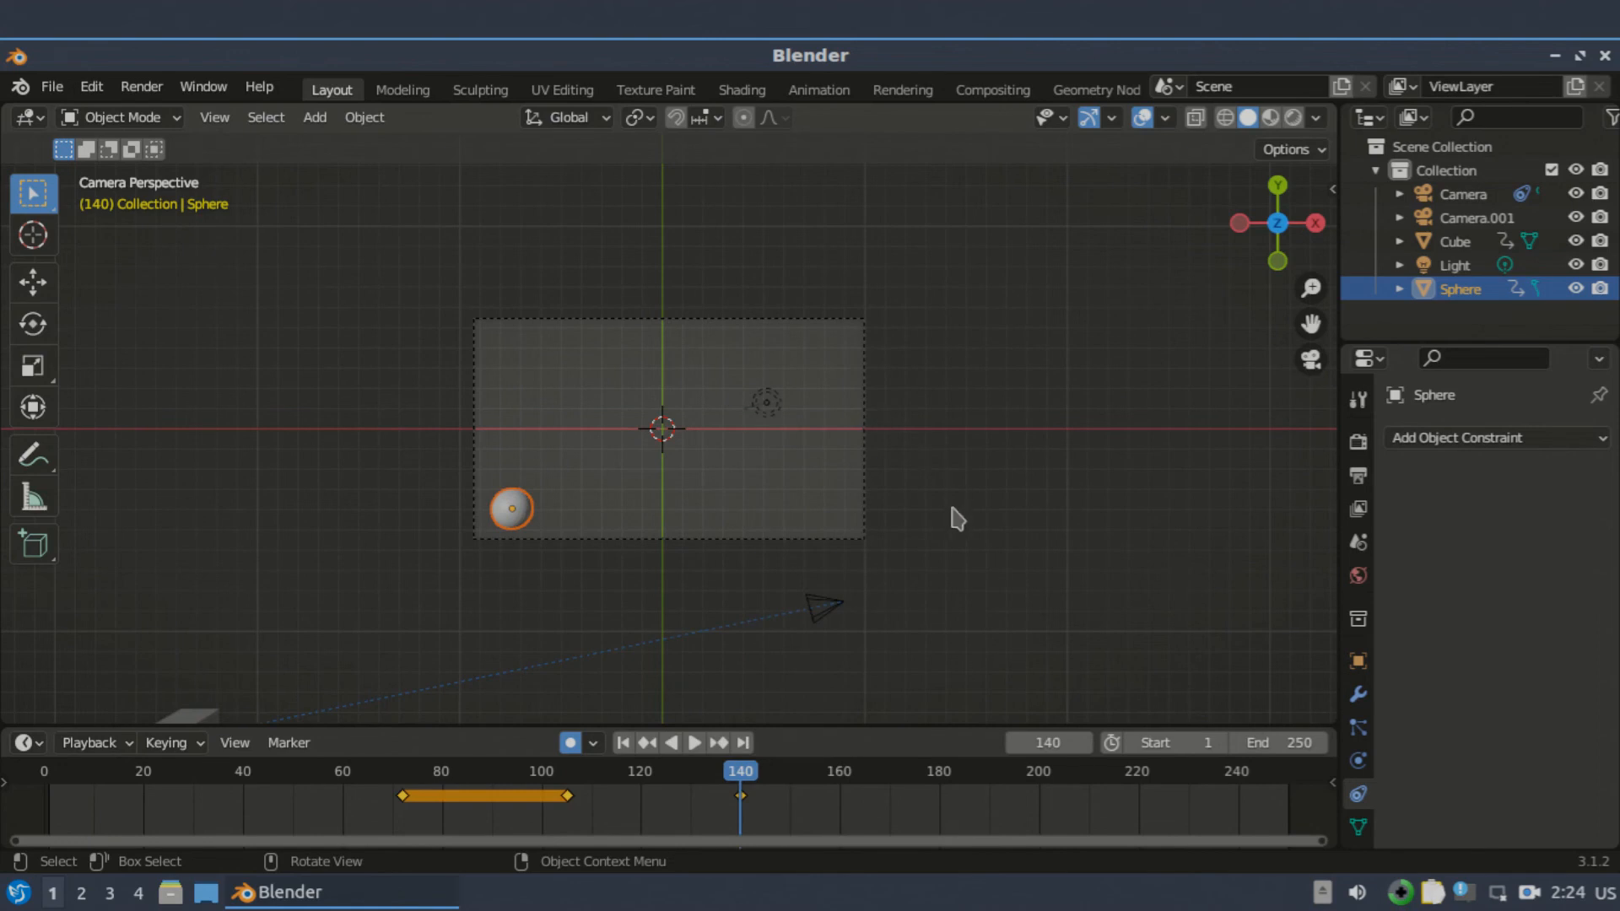
Play the animation from frame 0 and set the scene's end frame to 145, stopping playback around frame 100.
scroll(952, 508, "down", 3)
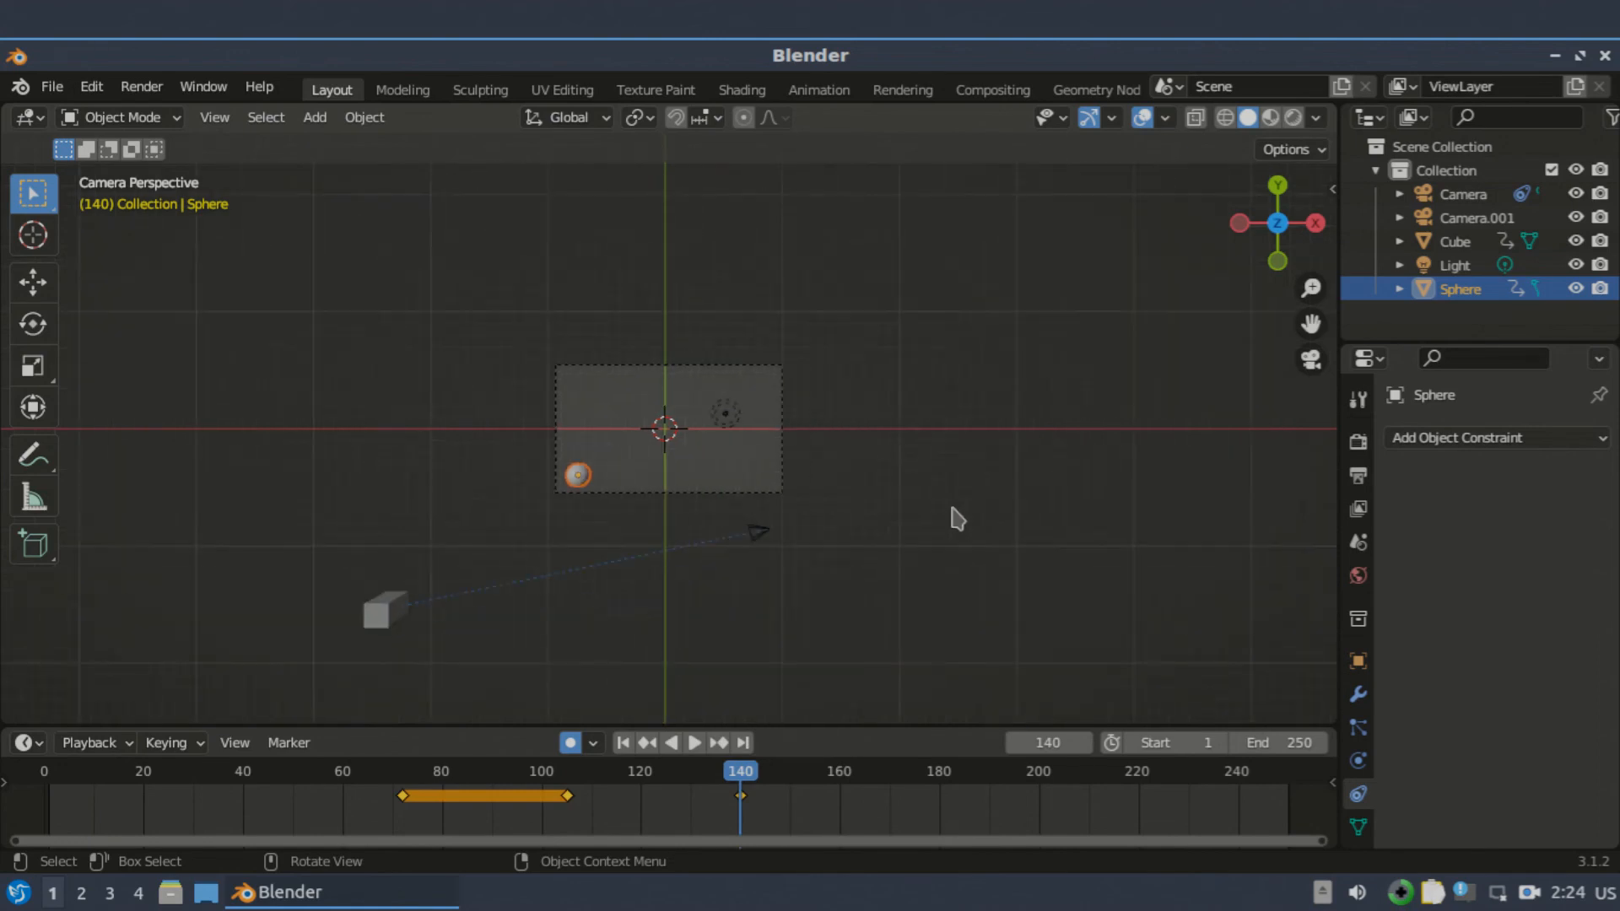
left_click_drag(740, 802, 42, 831)
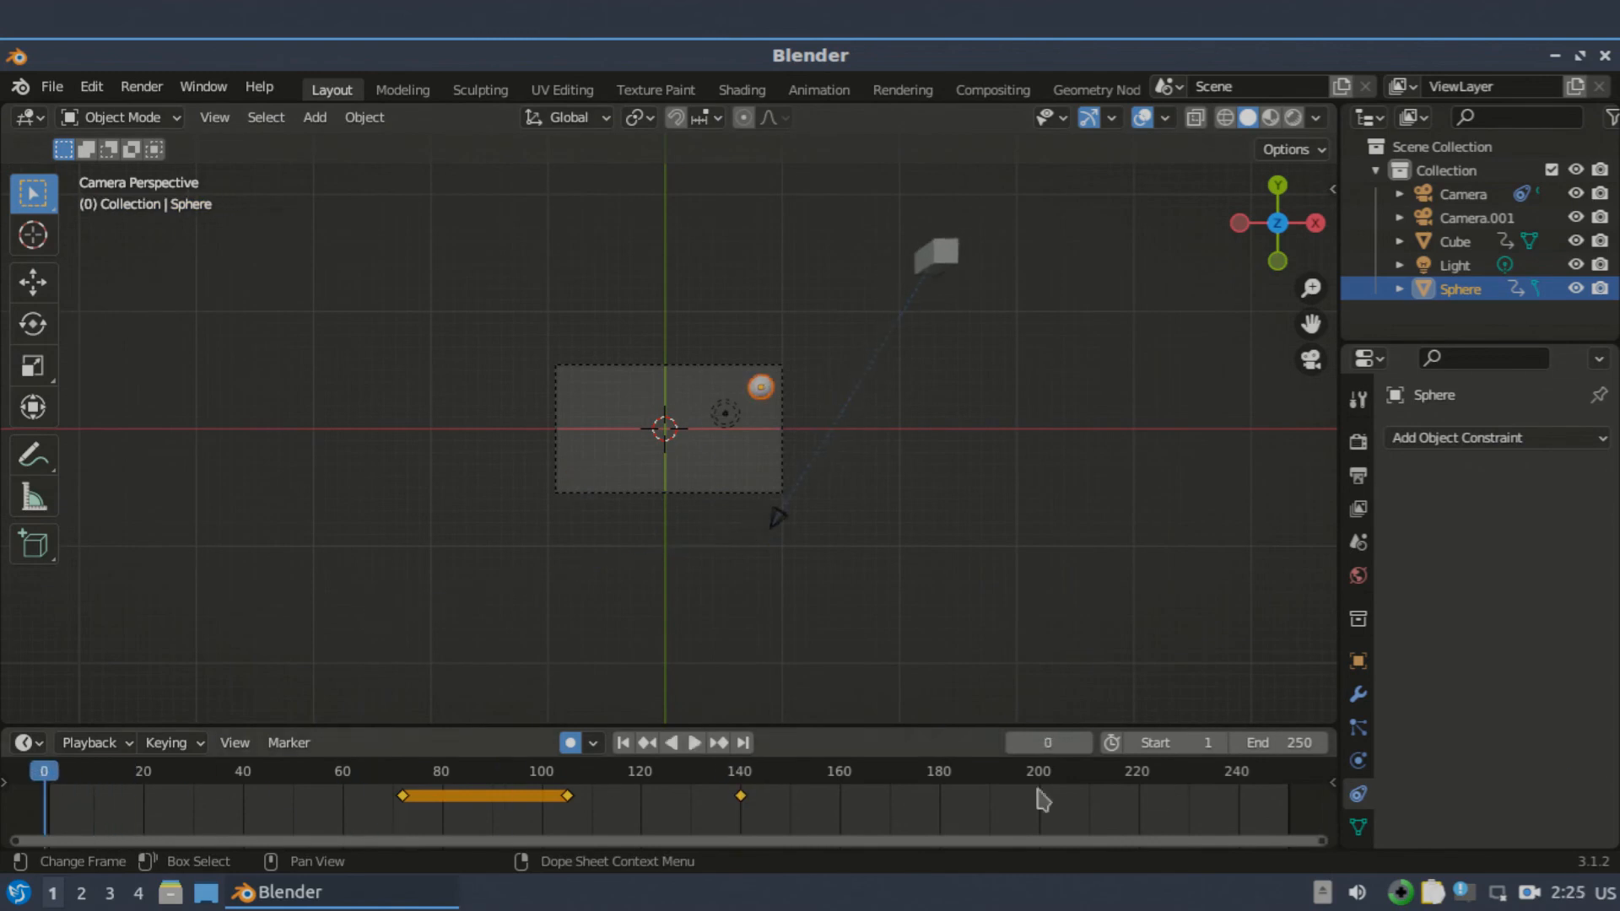
left_click(694, 746)
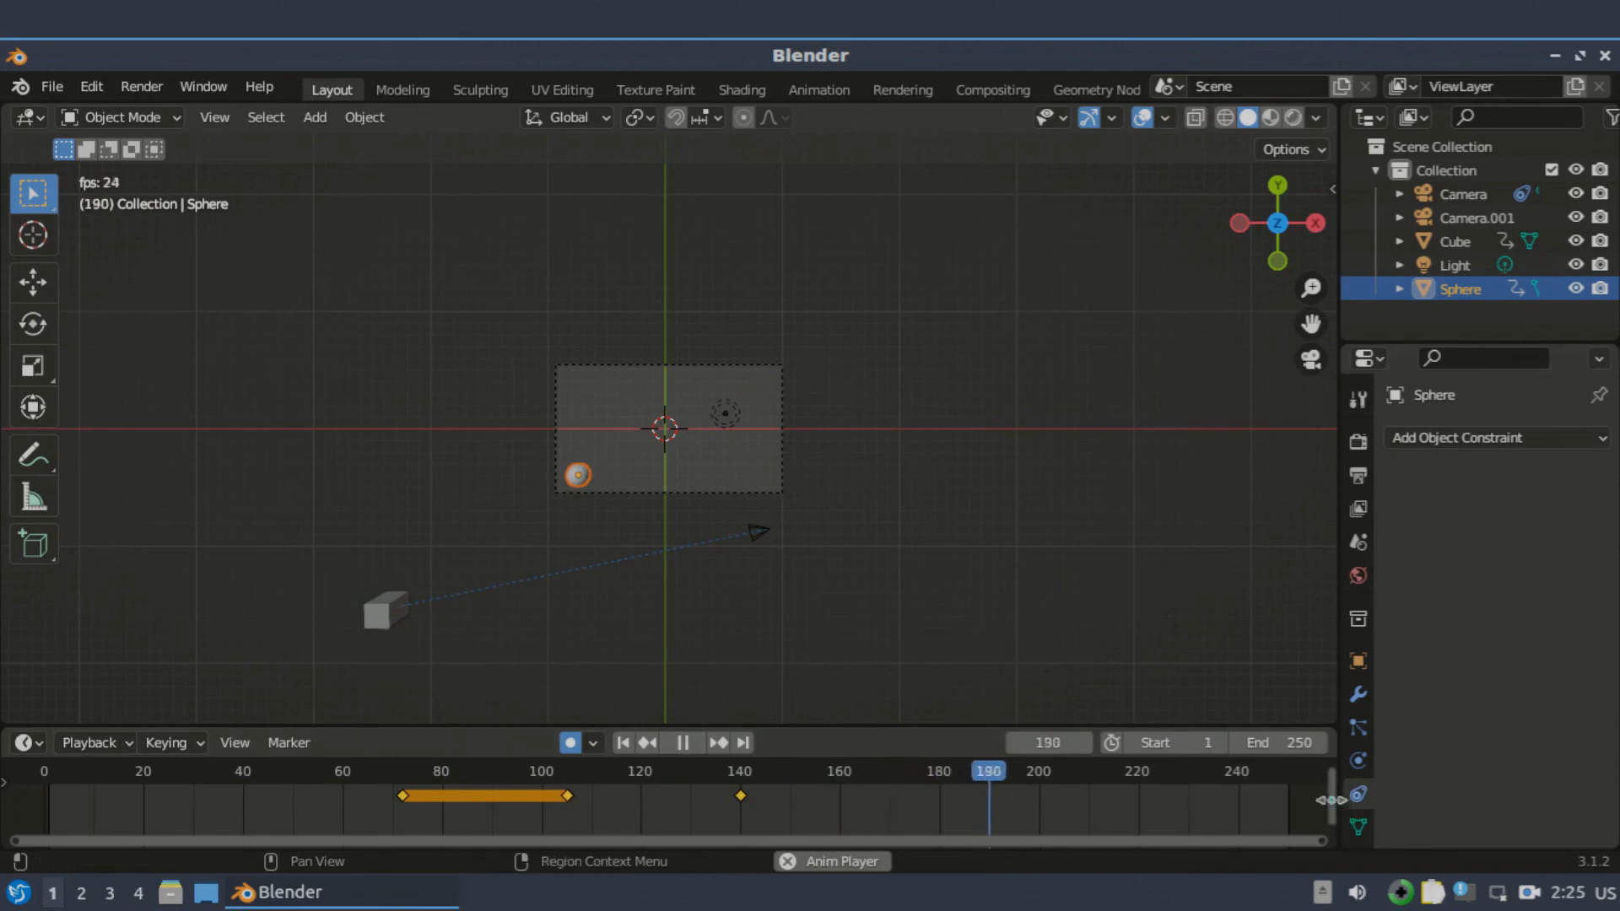
left_click(1281, 743)
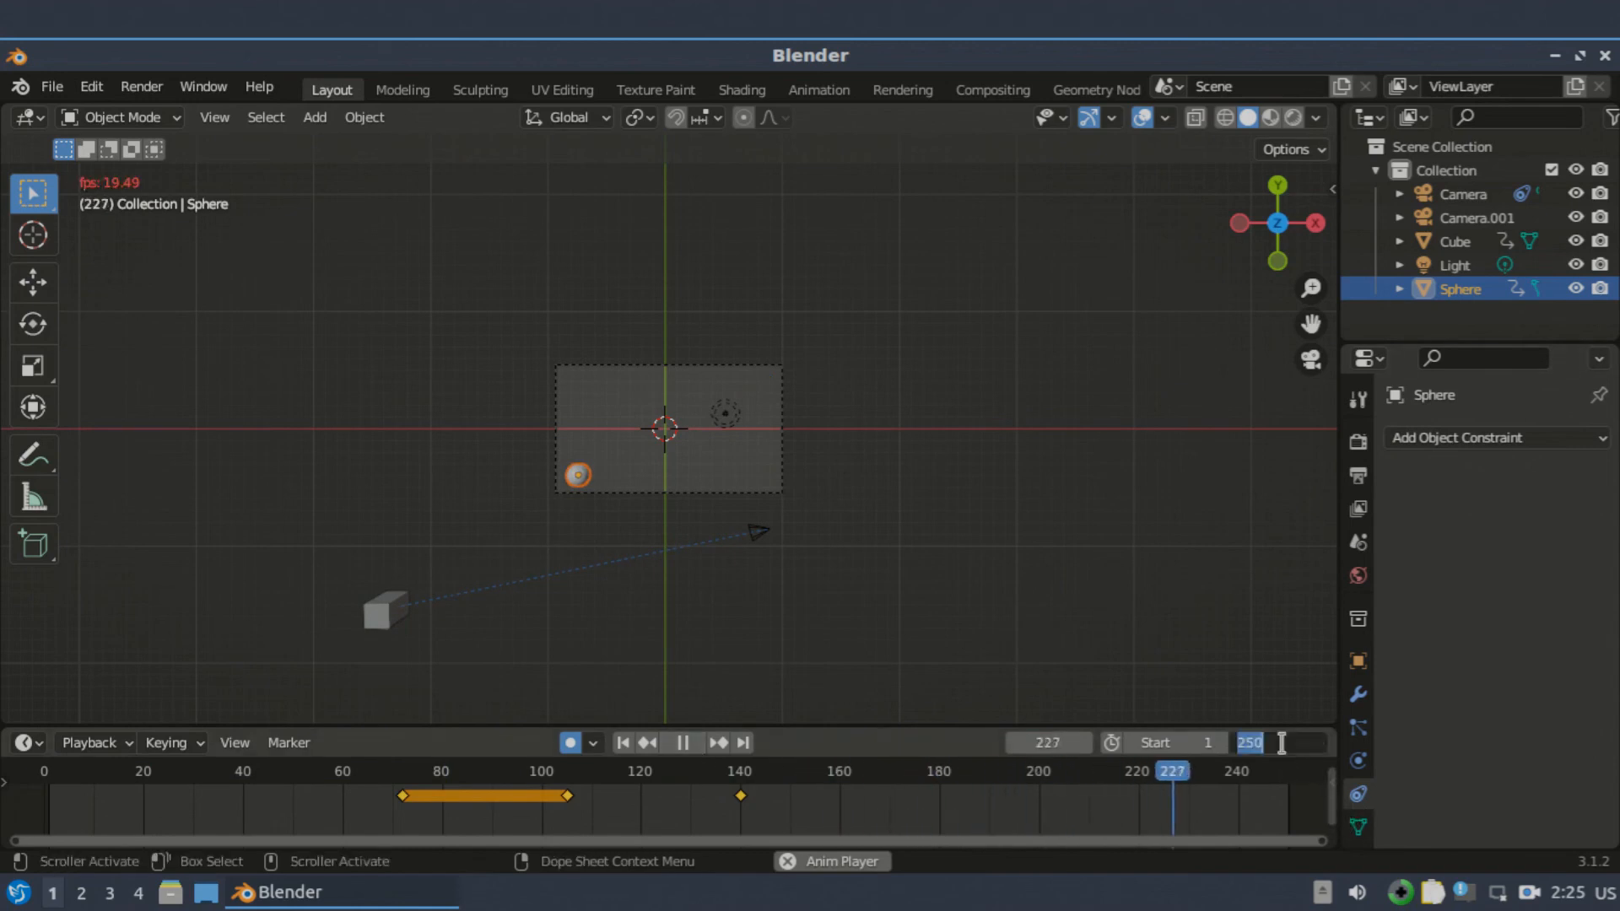
type("145")
key("Return")
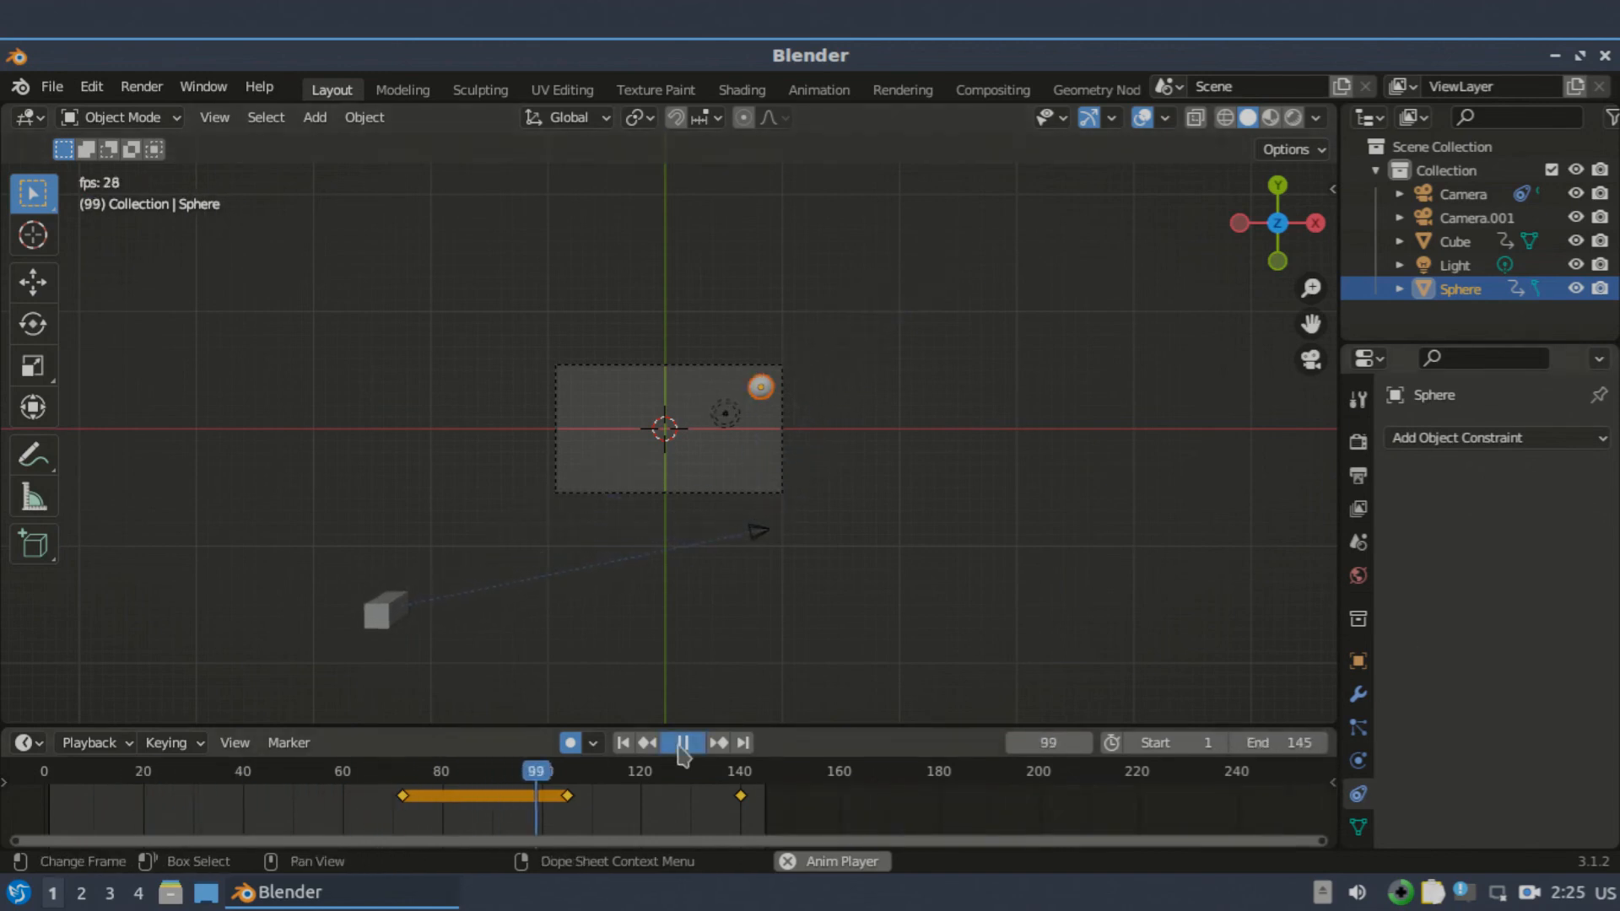
key("space")
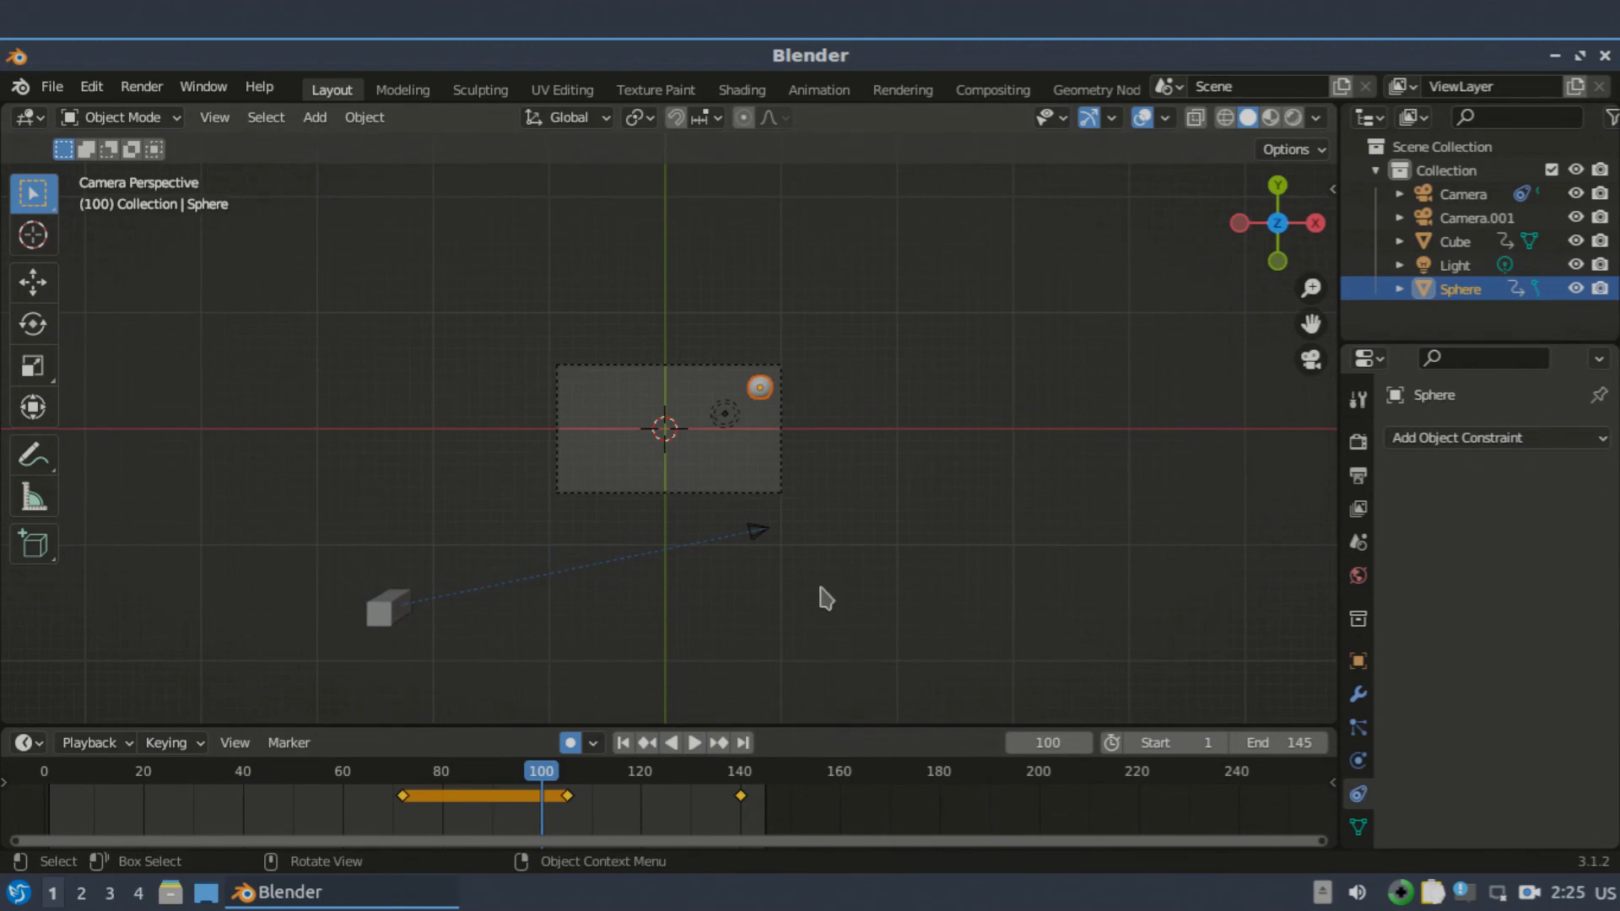
Select the first camera, the one tracking the cube, and bind it to a marker at frame 1.
left_click(751, 538)
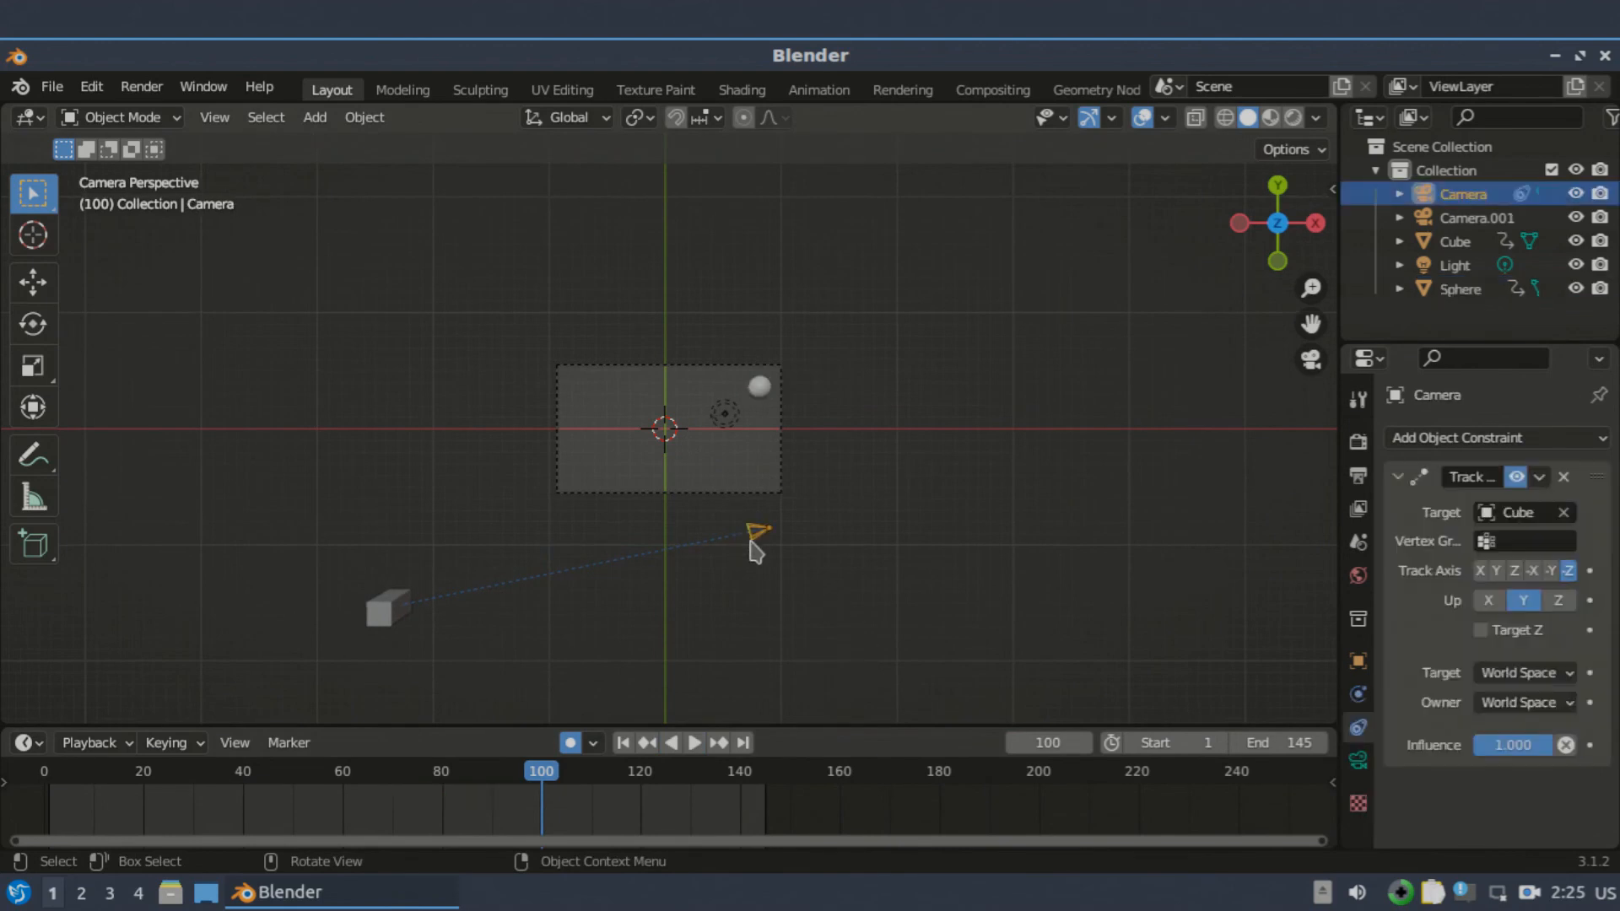
left_click(1047, 743)
type("1")
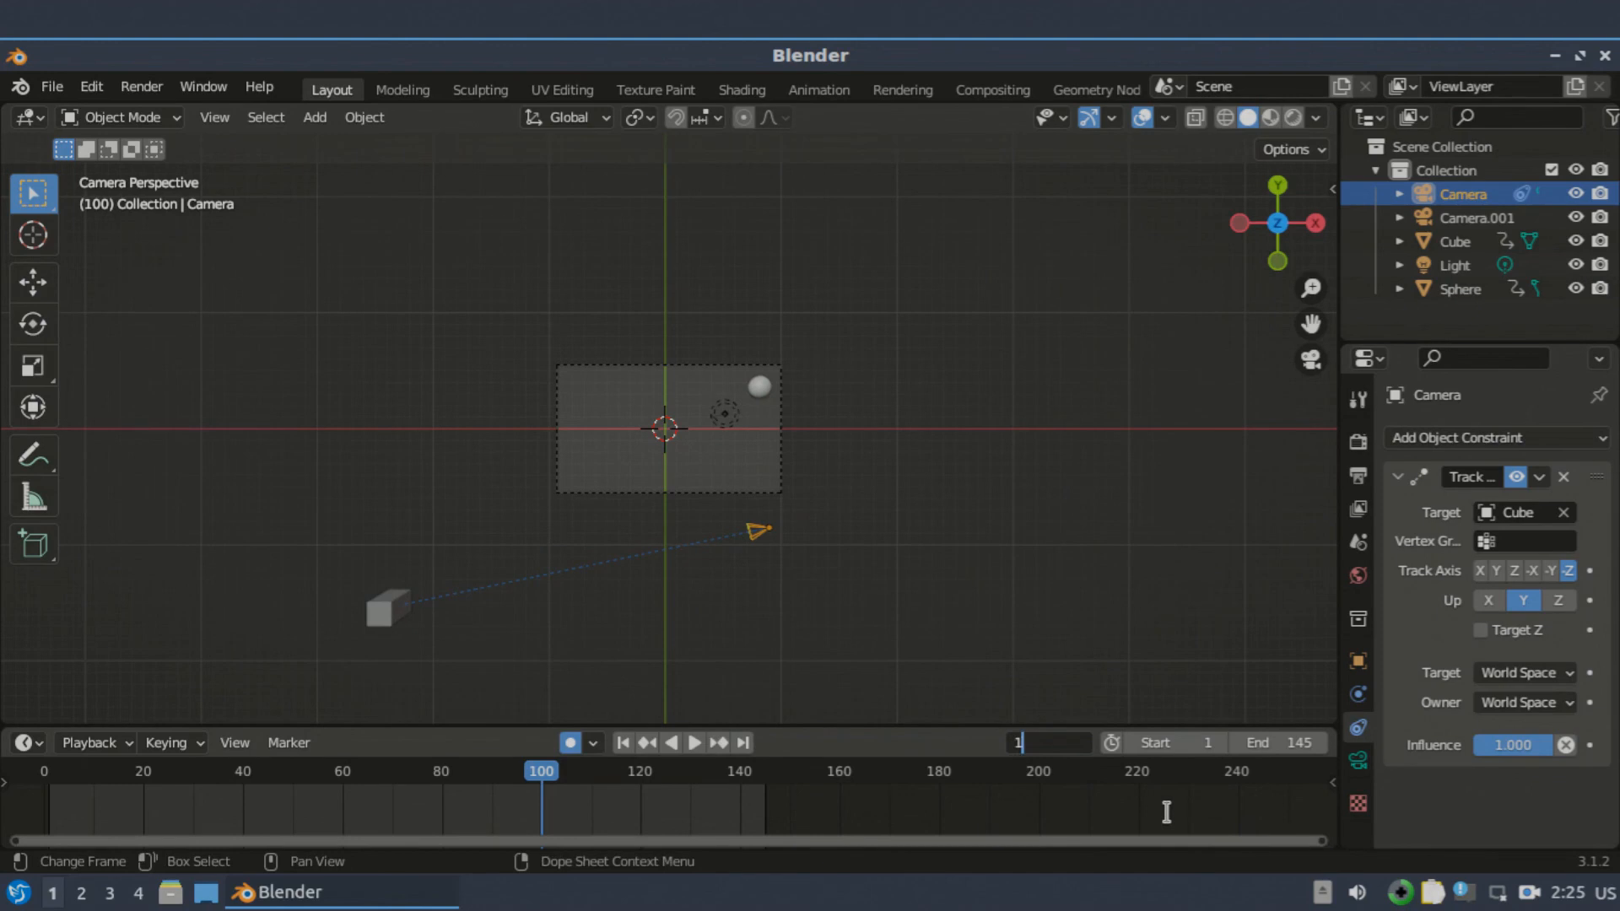
key("Return")
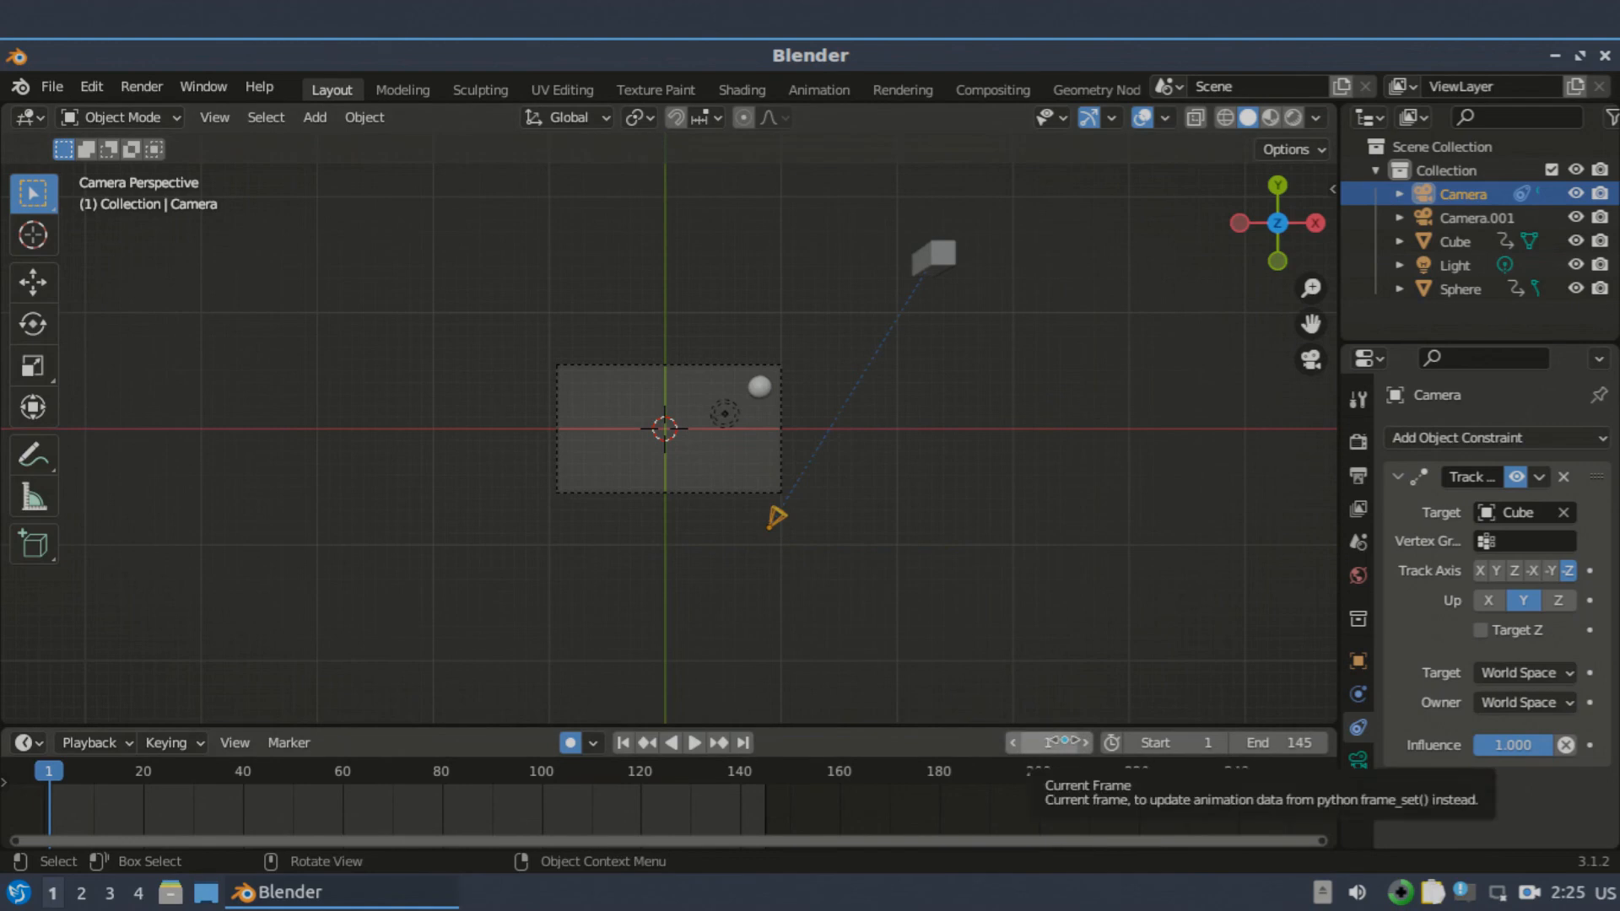
left_click(290, 742)
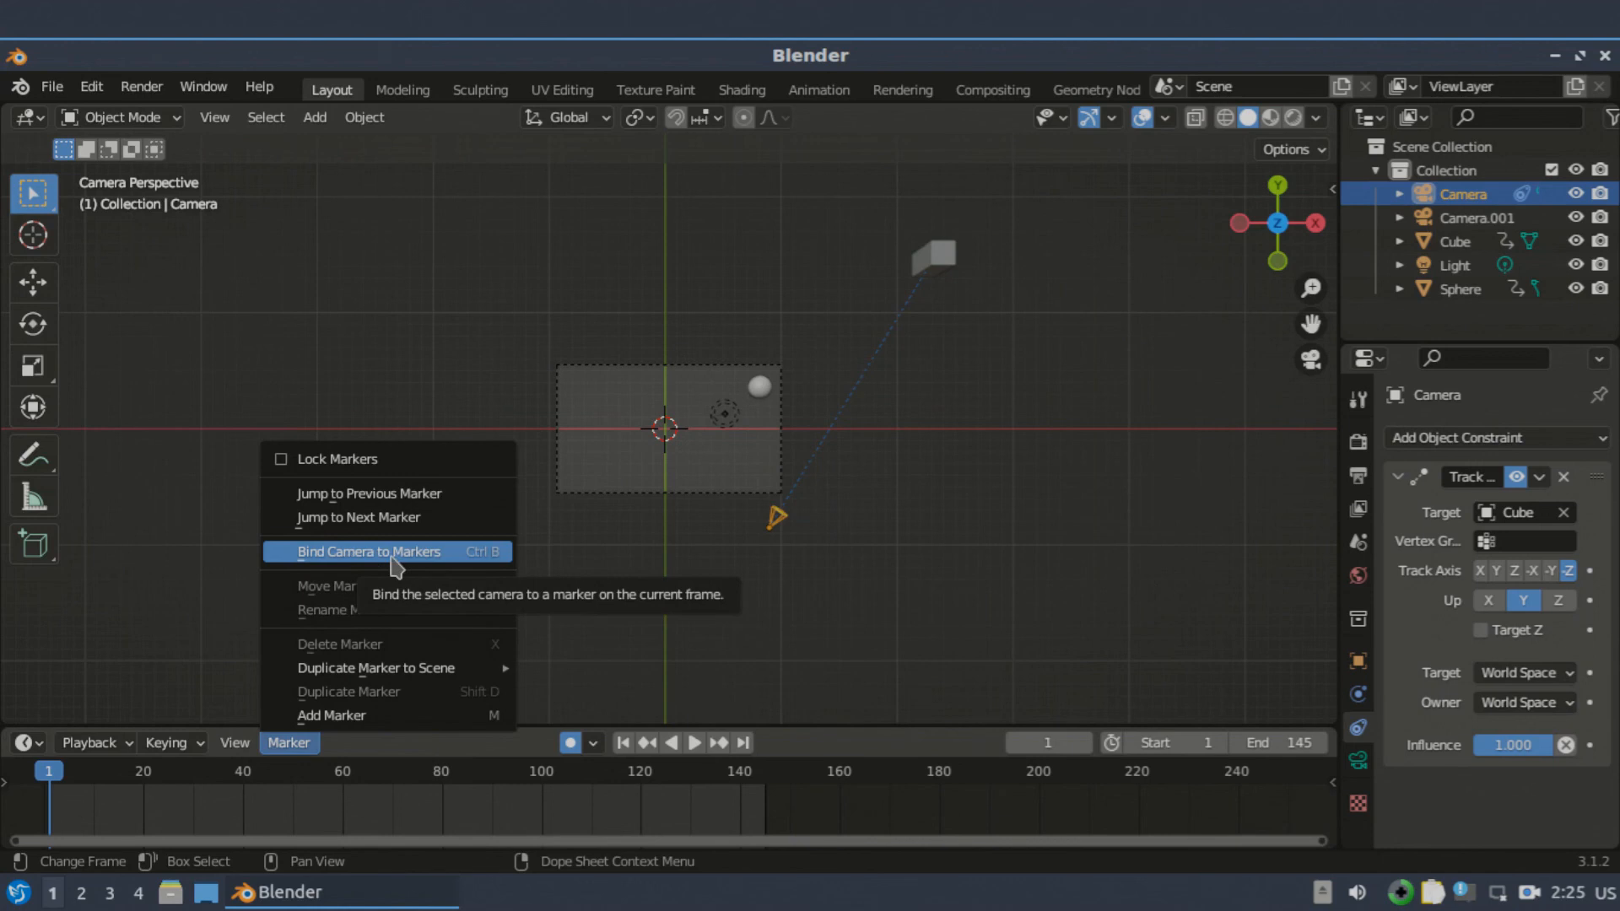
left_click(394, 566)
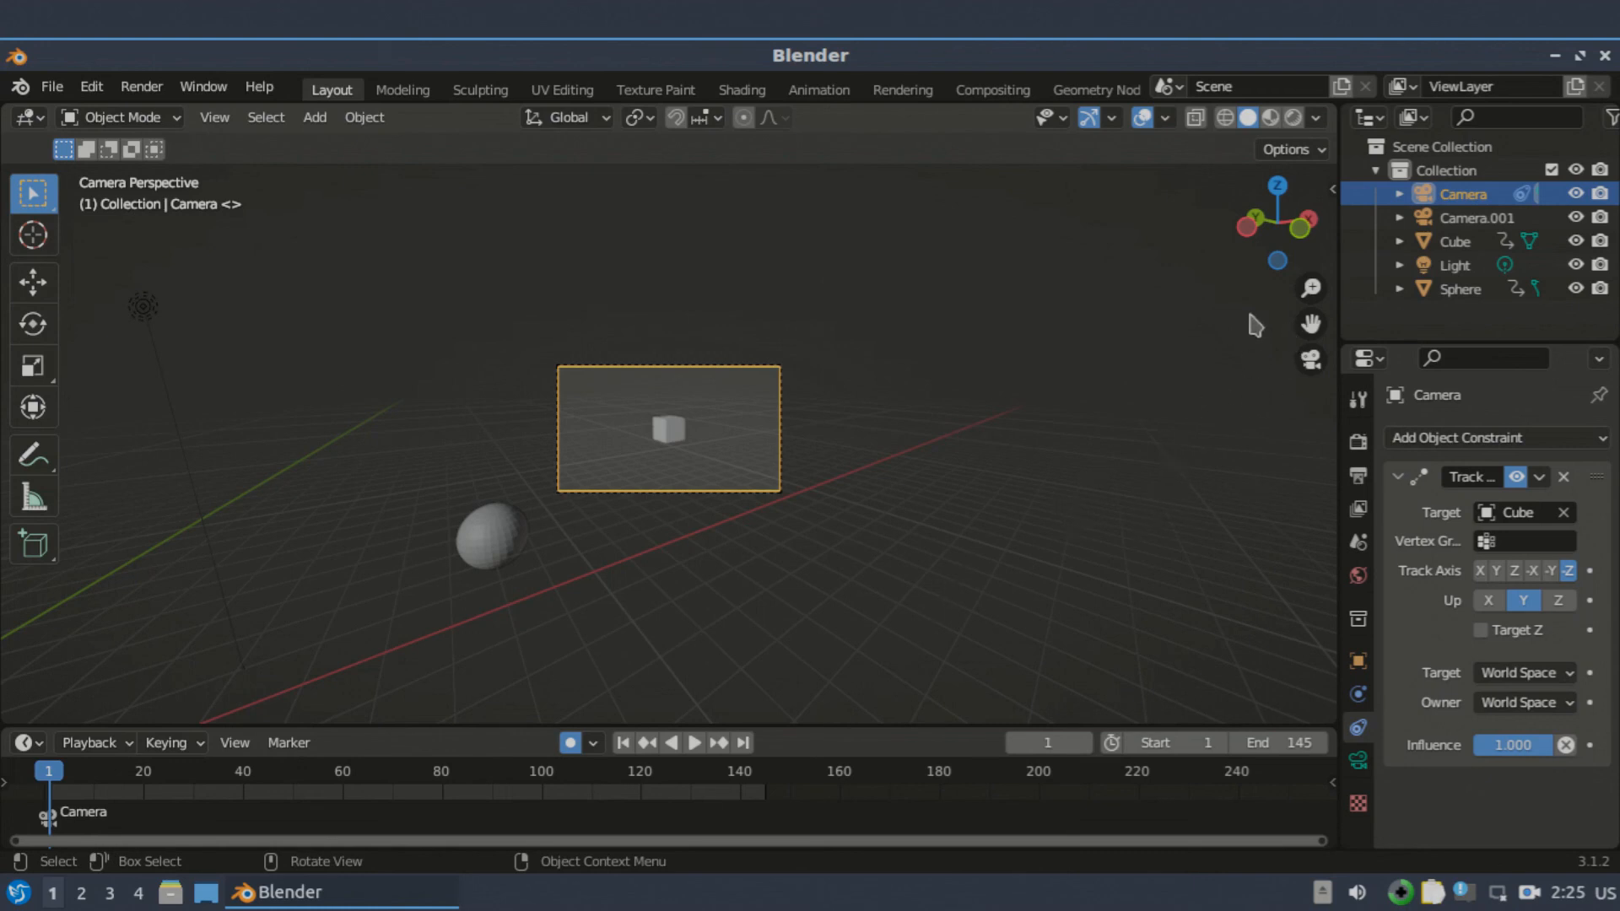
Select the second camera high above the origin and try to bind it to a marker at frame 102.
left_click_drag(1251, 238, 1118, 344)
scroll(1119, 344, "down", 5)
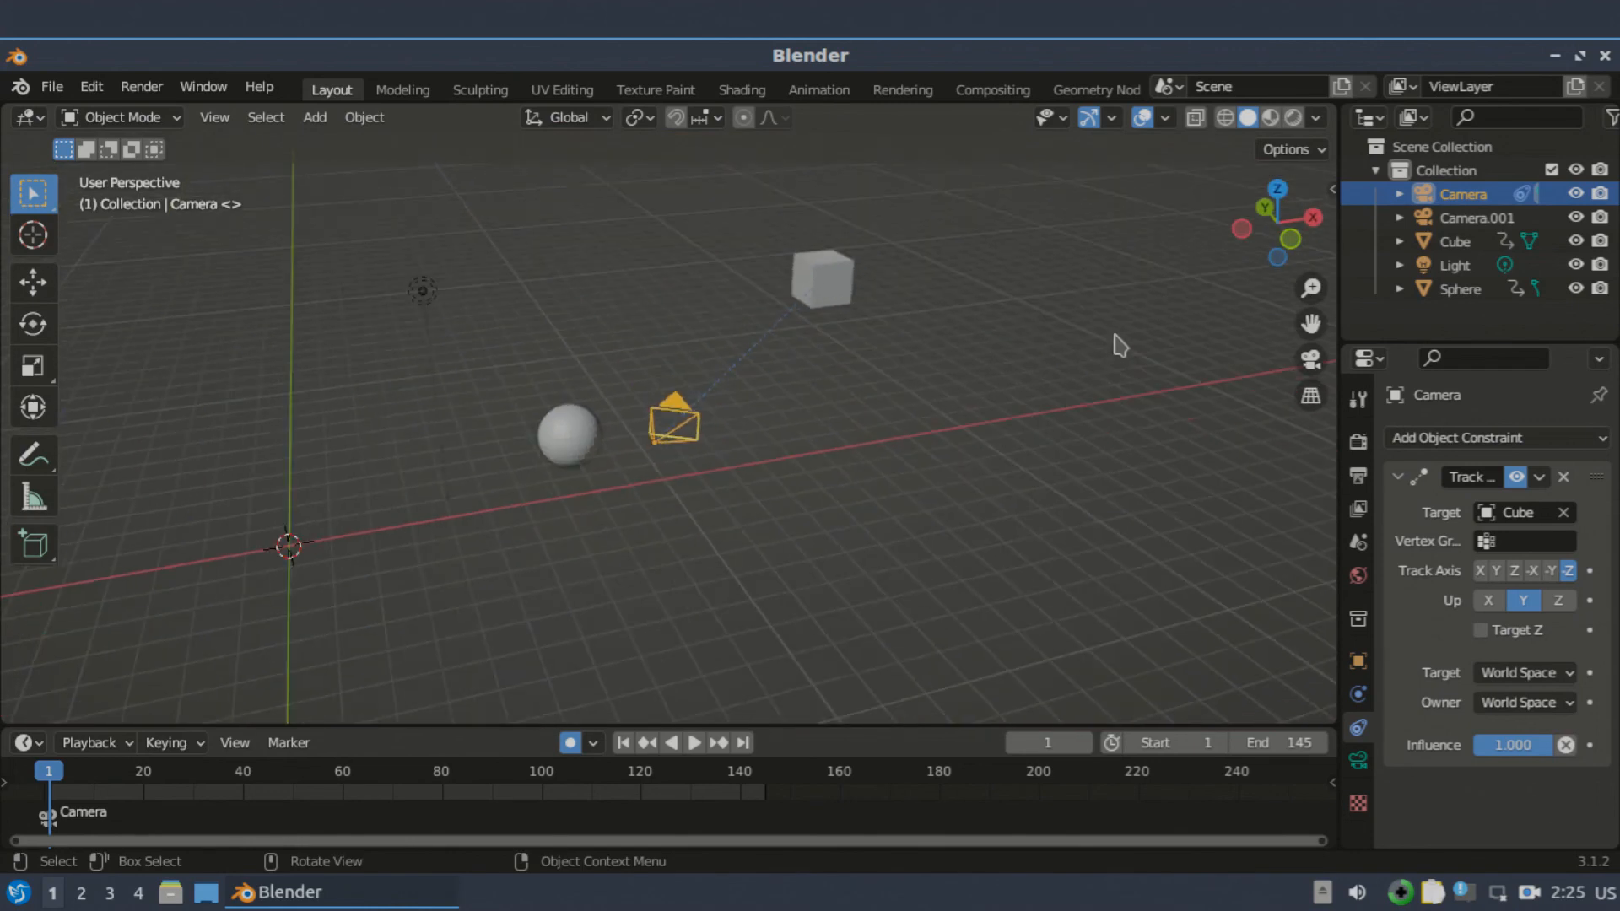
left_click_drag(1274, 246, 1278, 160)
left_click_drag(1089, 253, 1084, 324)
scroll(944, 414, "down", 4)
scroll(894, 384, "down", 1)
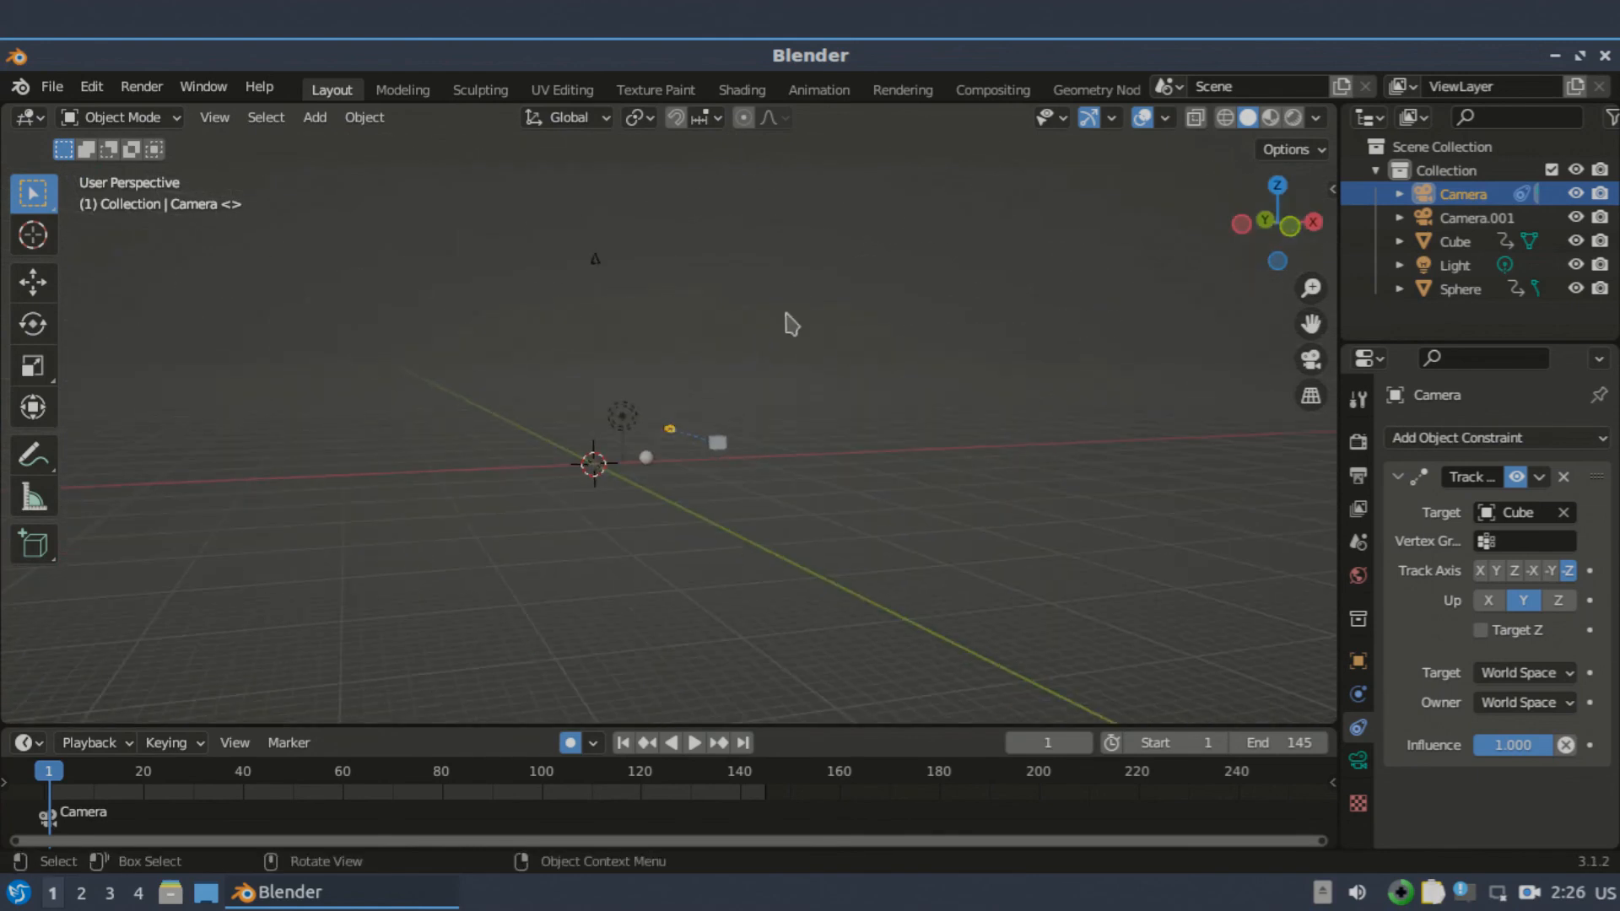
left_click(592, 255)
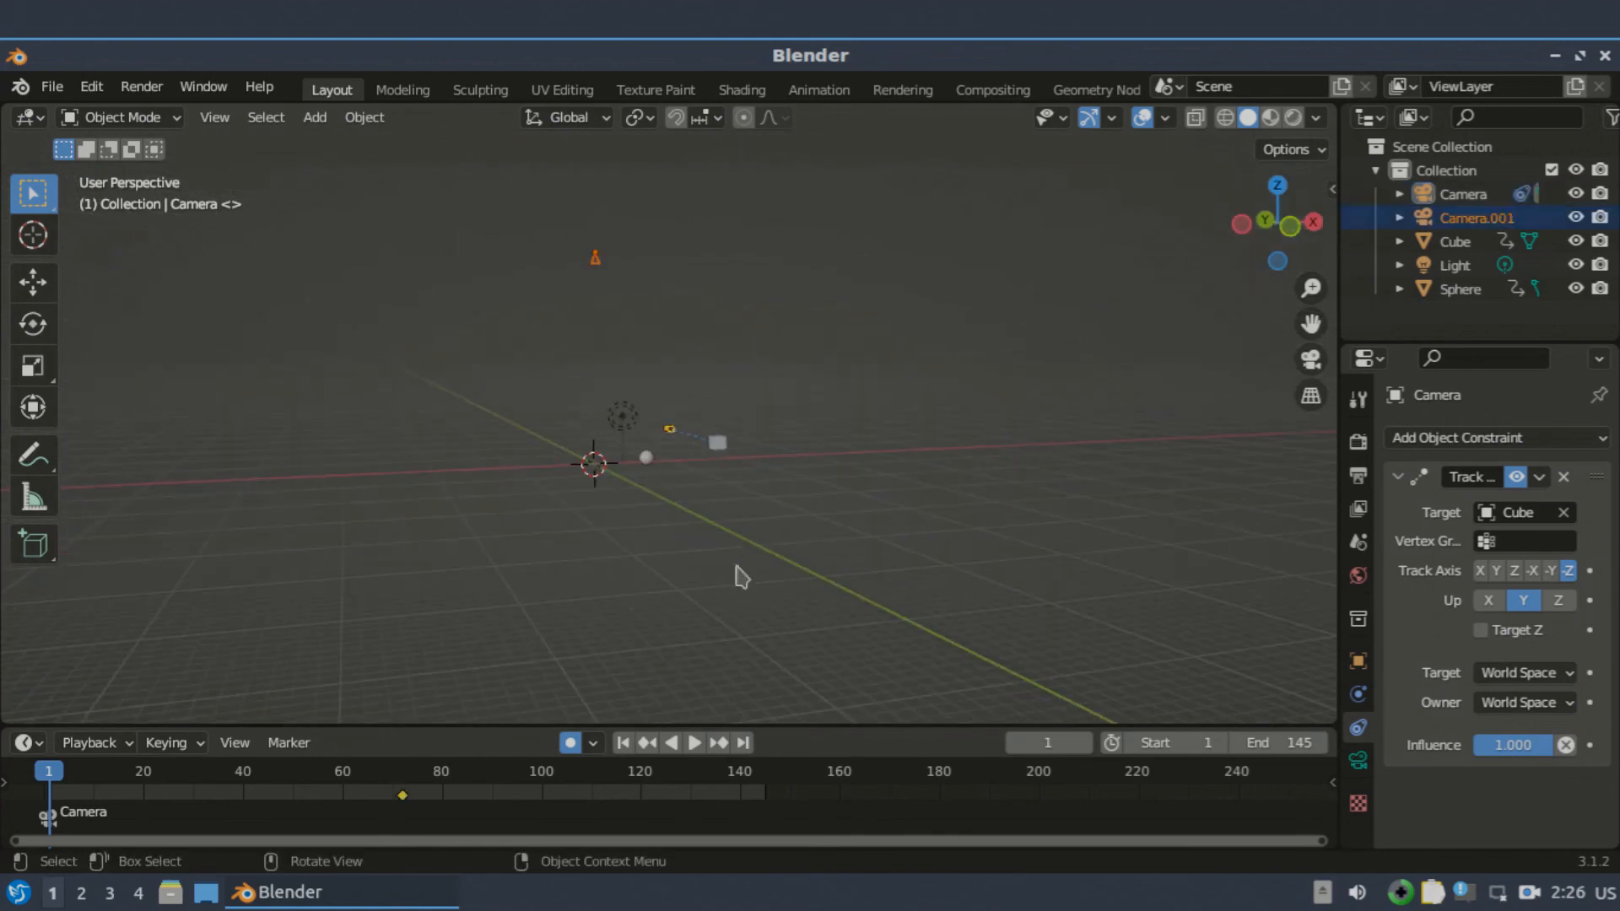
left_click(1050, 742)
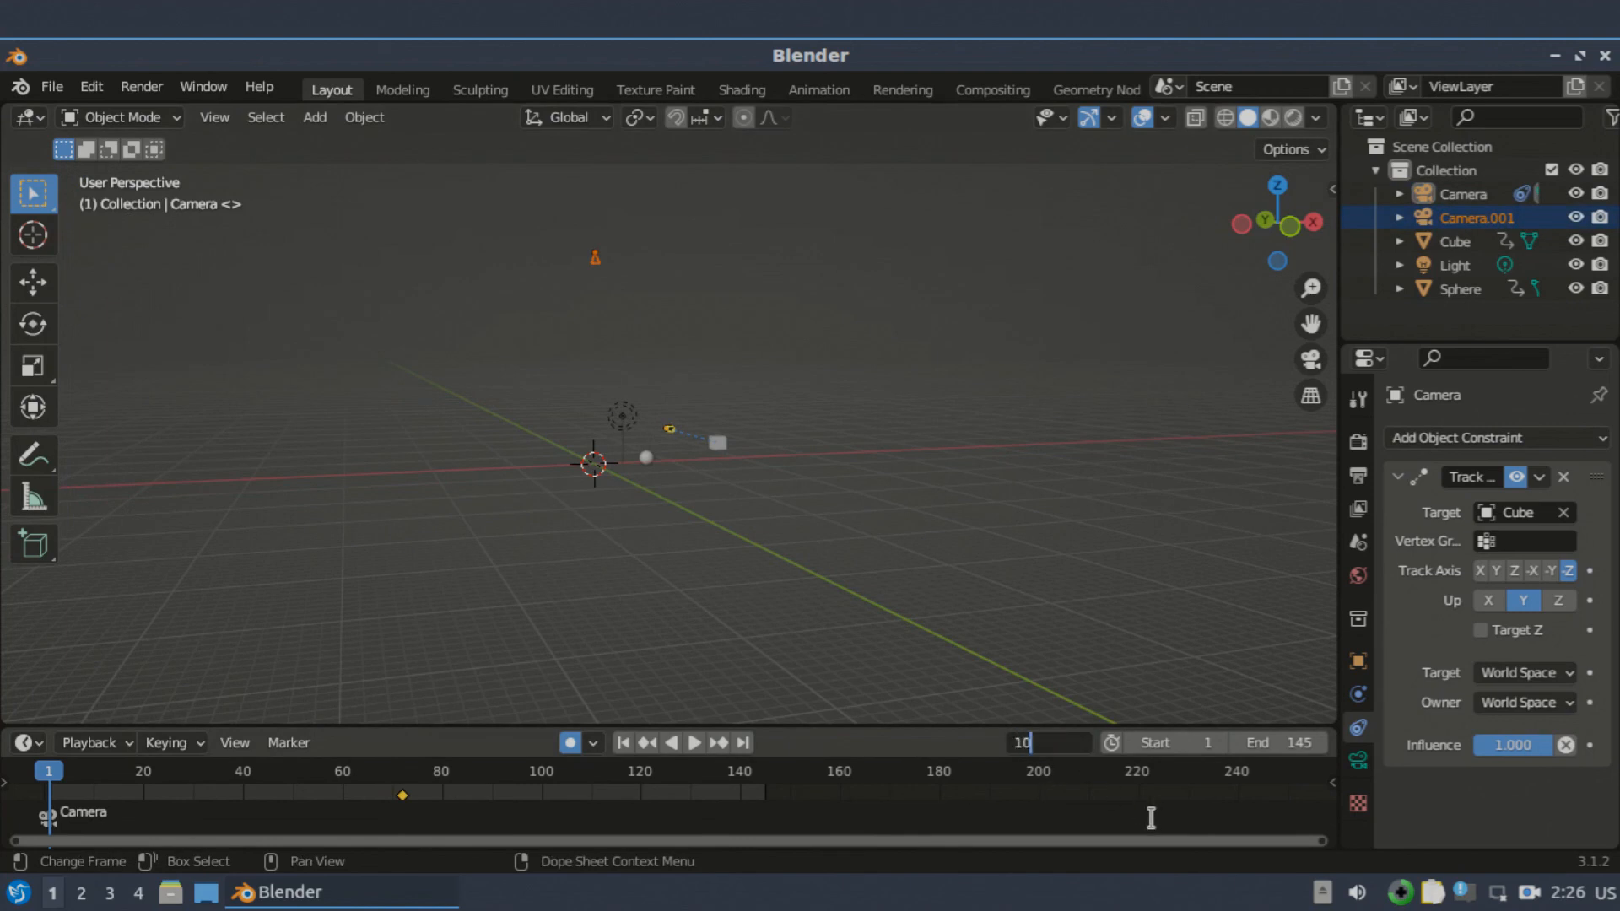
key("Return")
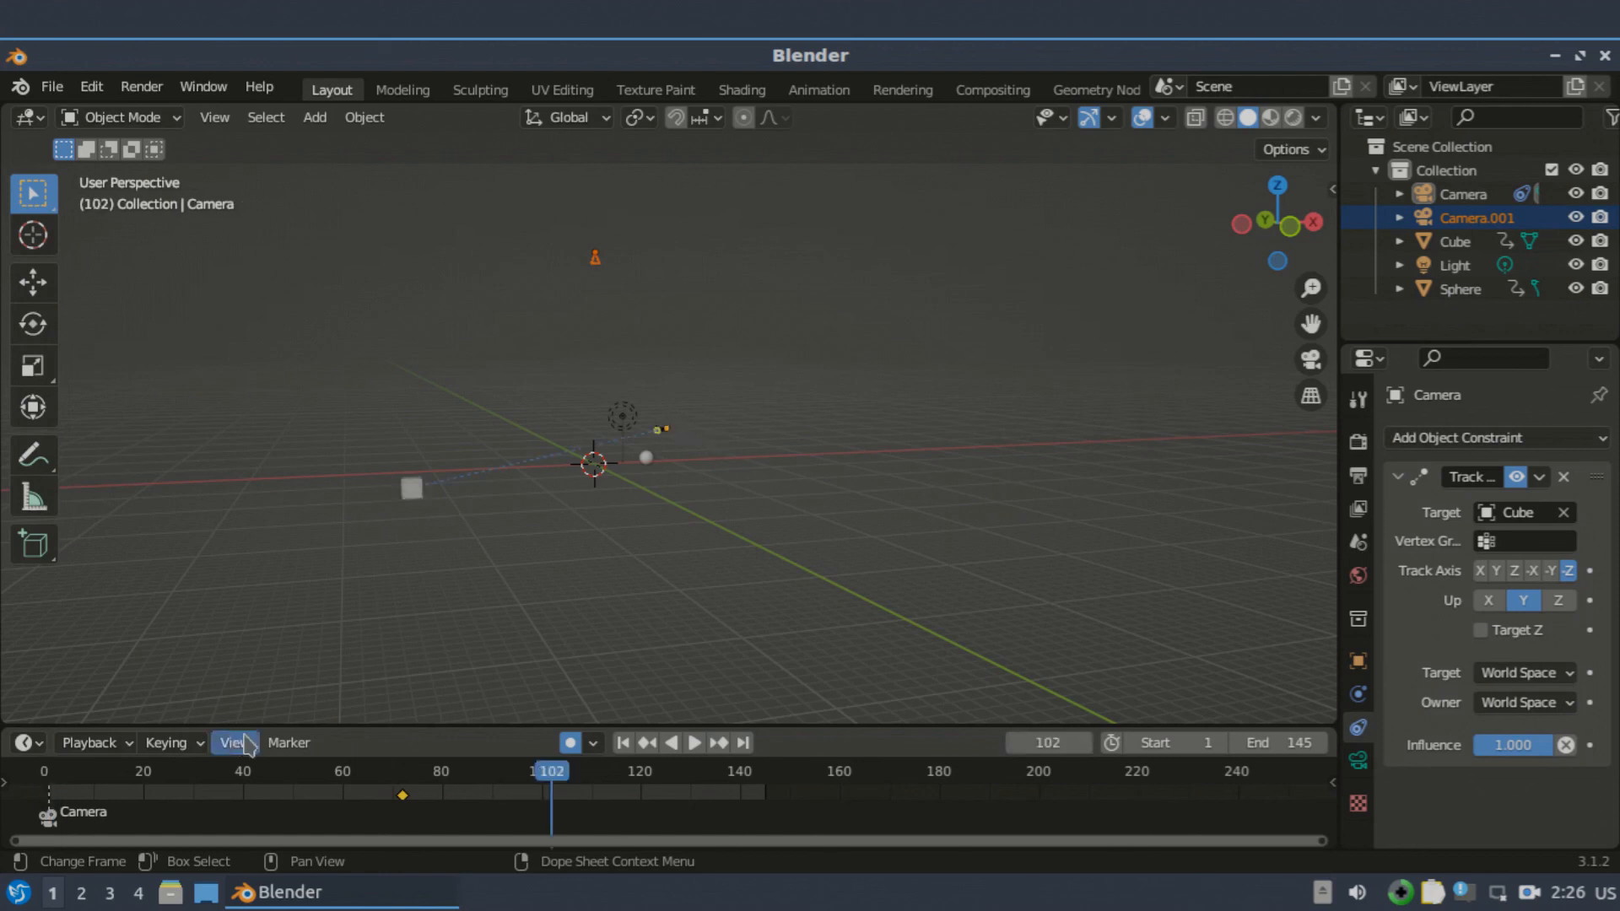
left_click(286, 746)
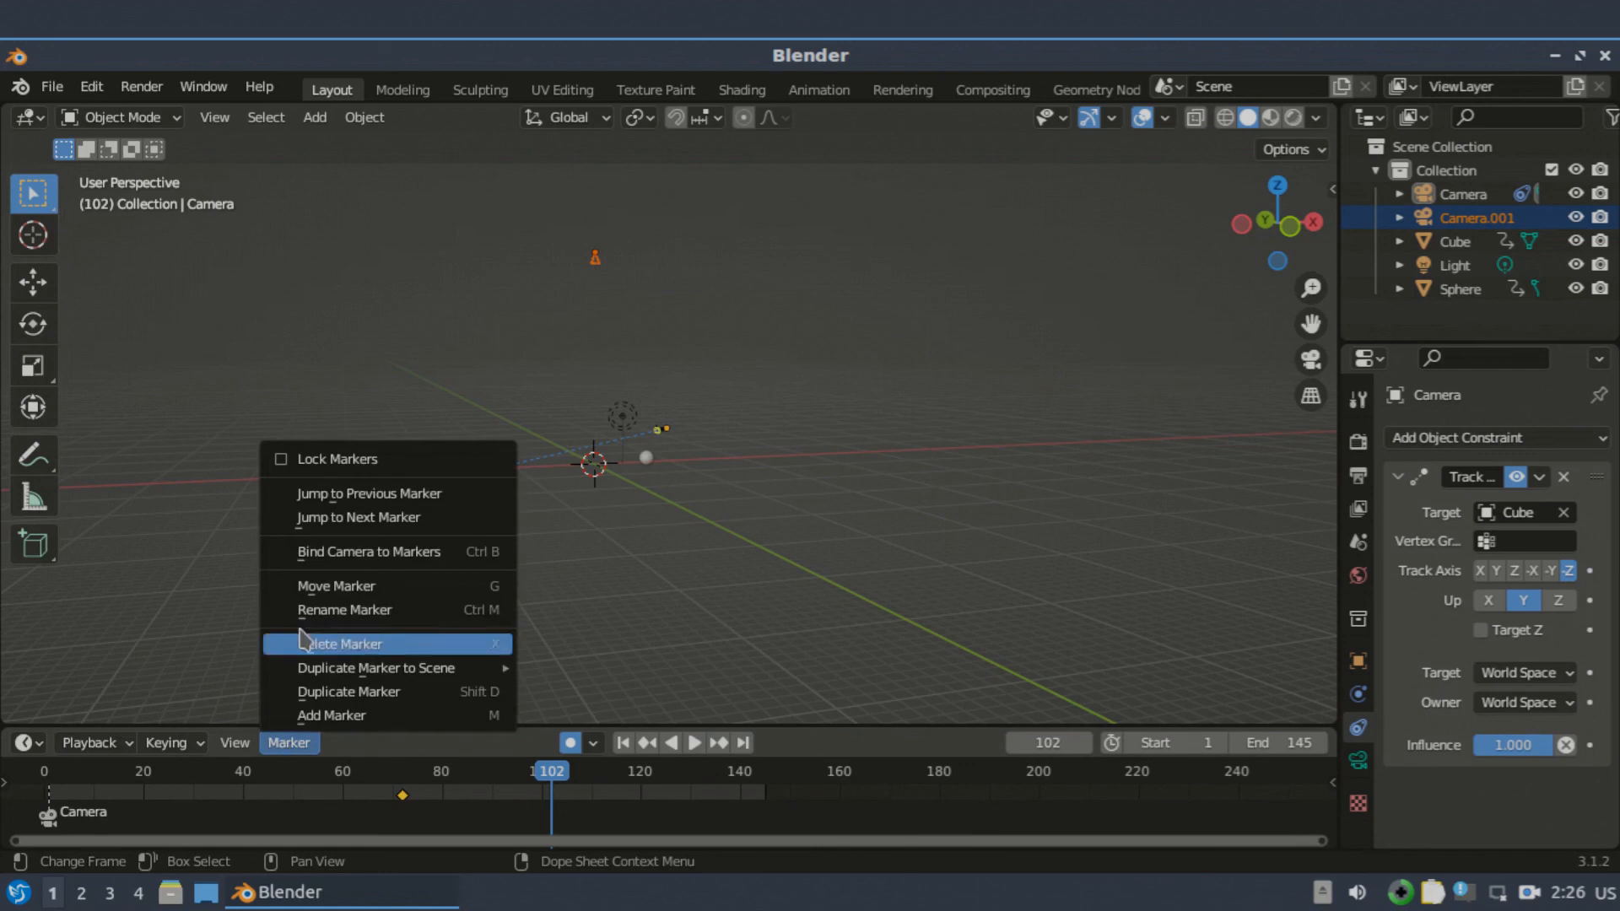
left_click(343, 553)
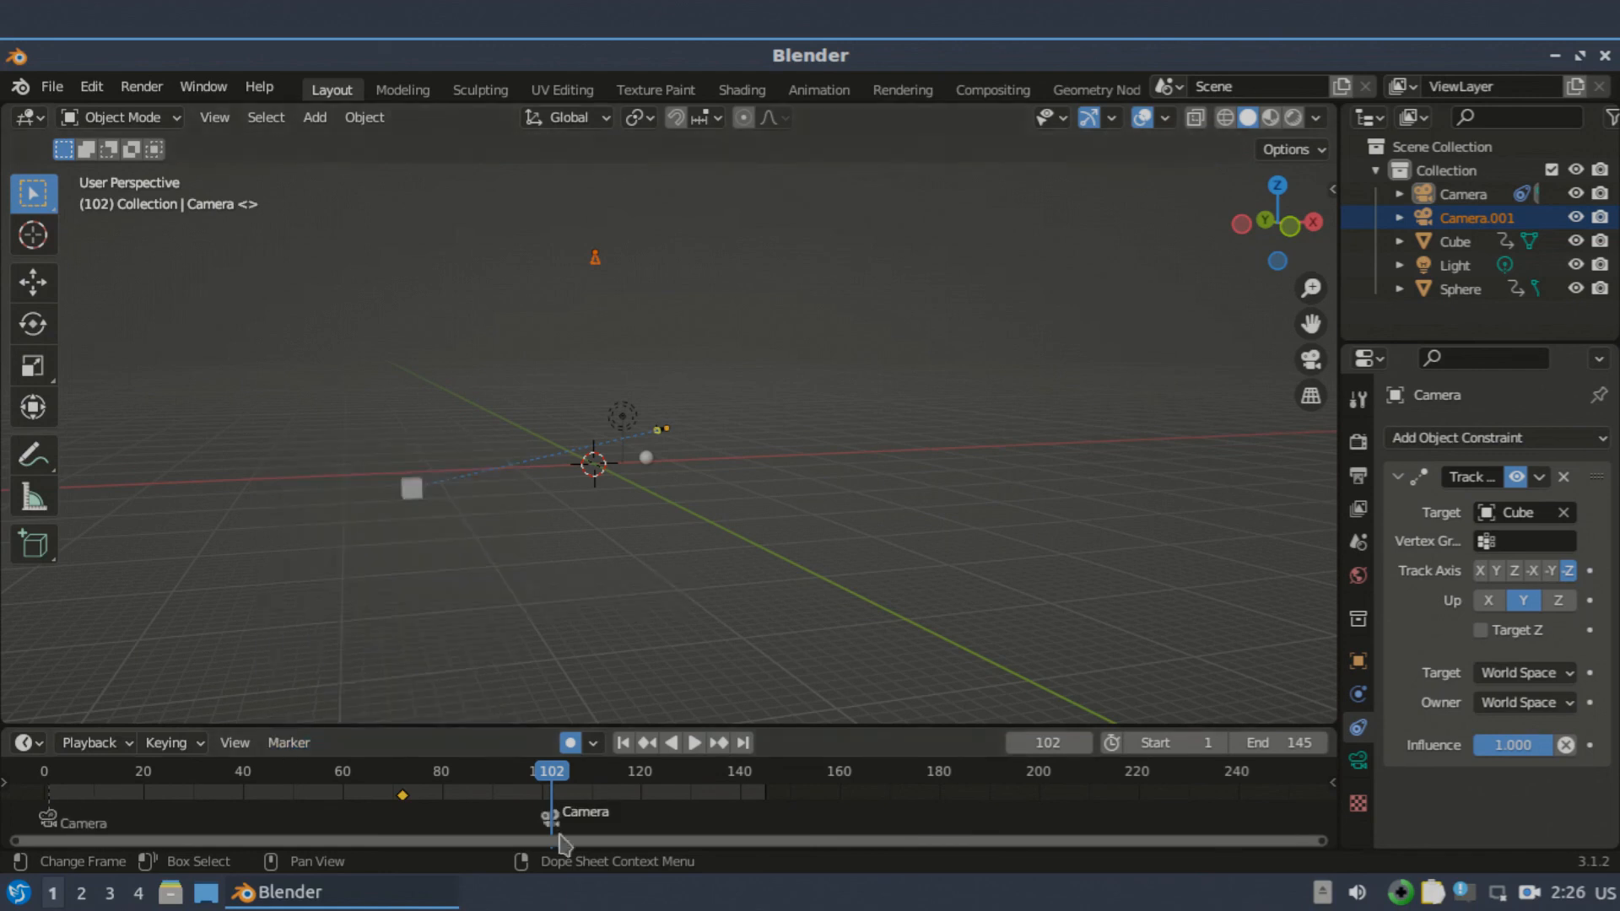
Play the animation from frame 0 through the camera view to check the switch between cameras.
left_click_drag(558, 773, 1284, 788)
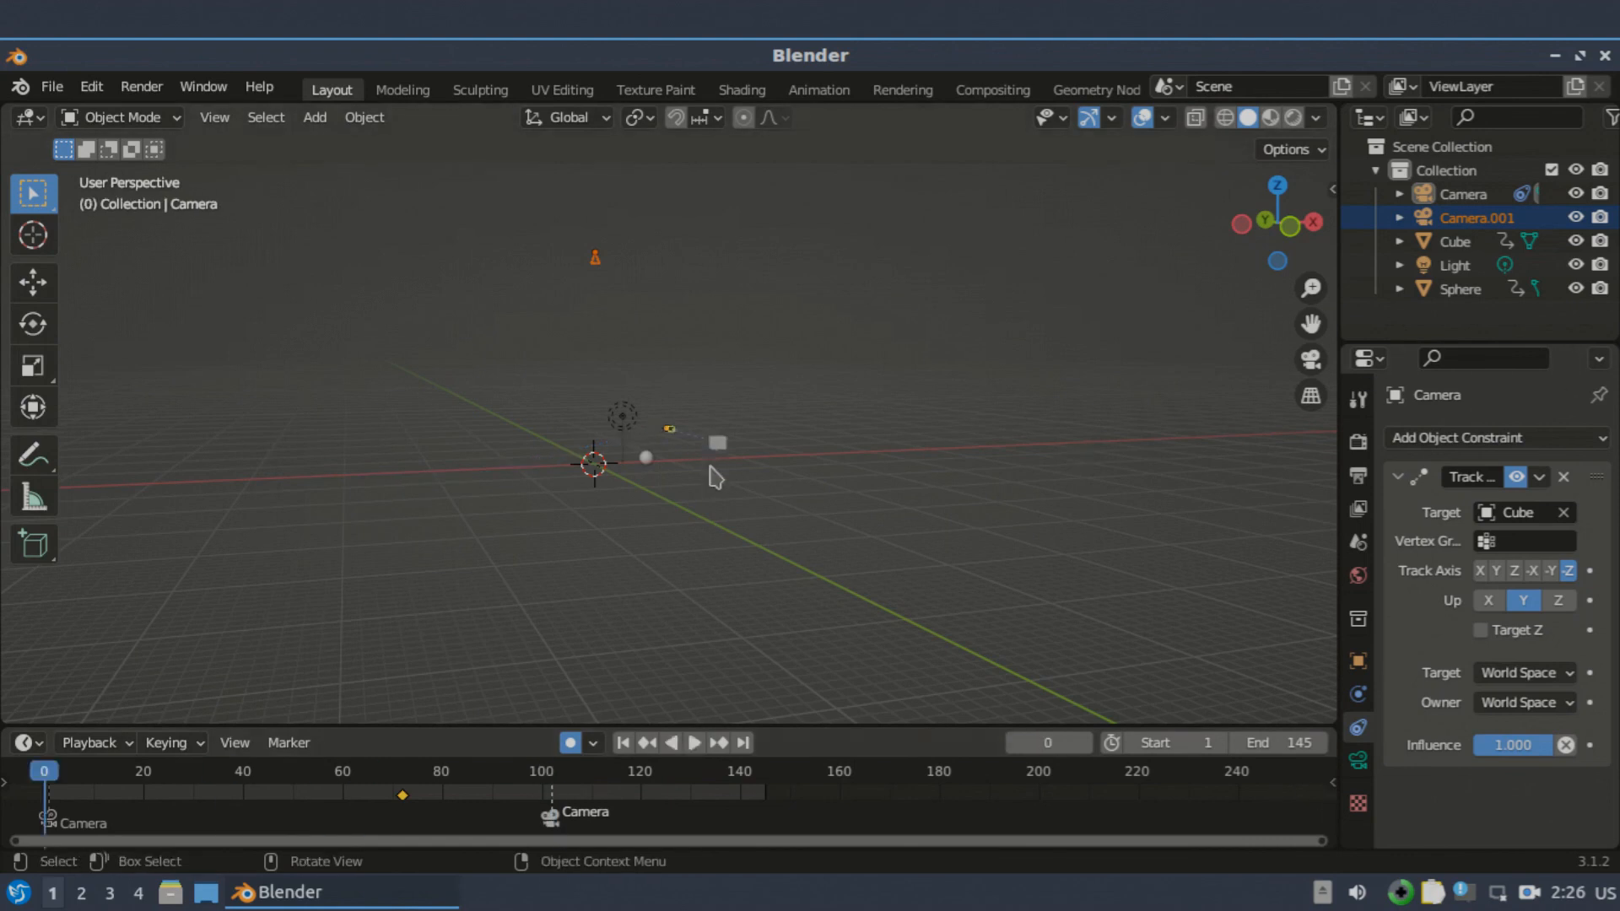
left_click(1325, 384)
left_click(1310, 360)
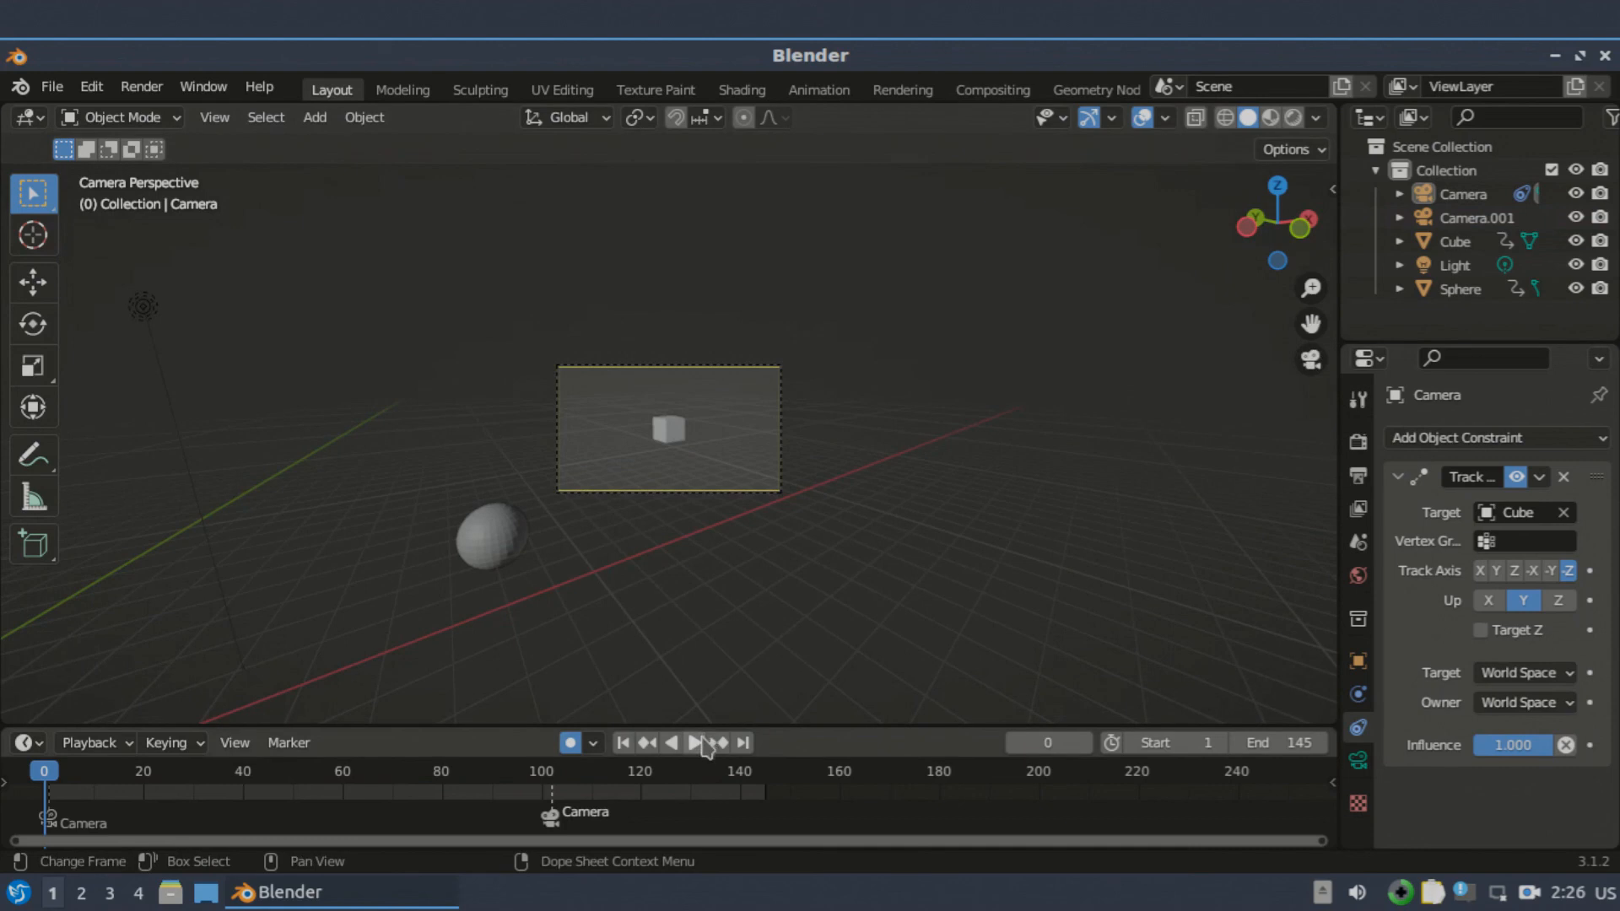
left_click(705, 744)
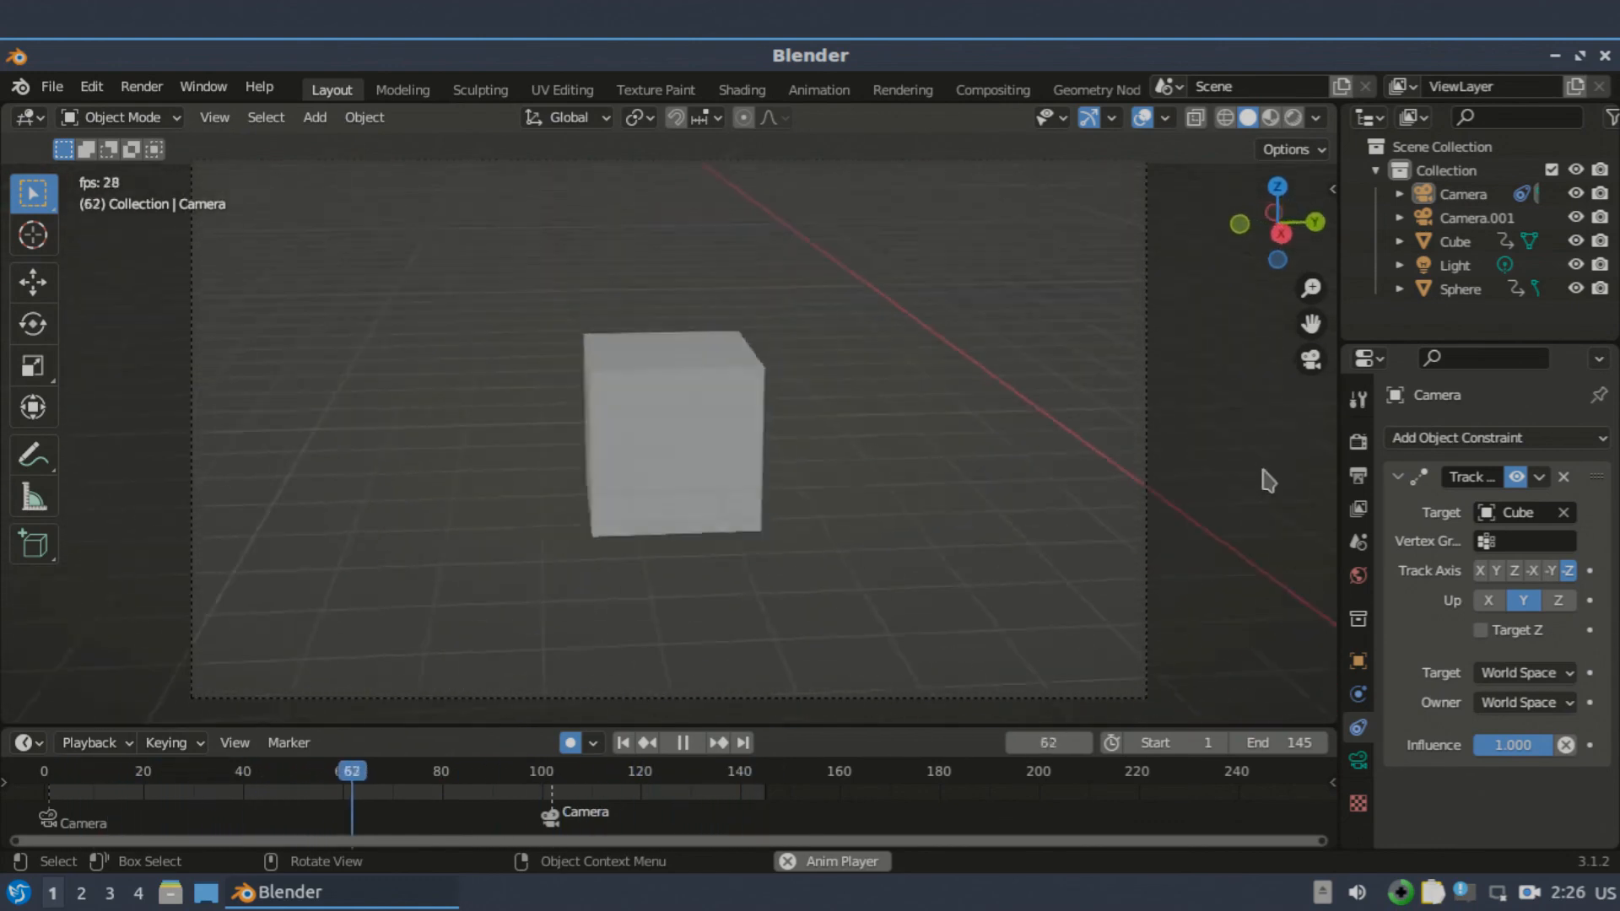
left_click(685, 742)
Leave the camera view, select the second camera, Camera.001, in the object hierarchy and expand it to select its camera data.
scroll(823, 535, "down", 5)
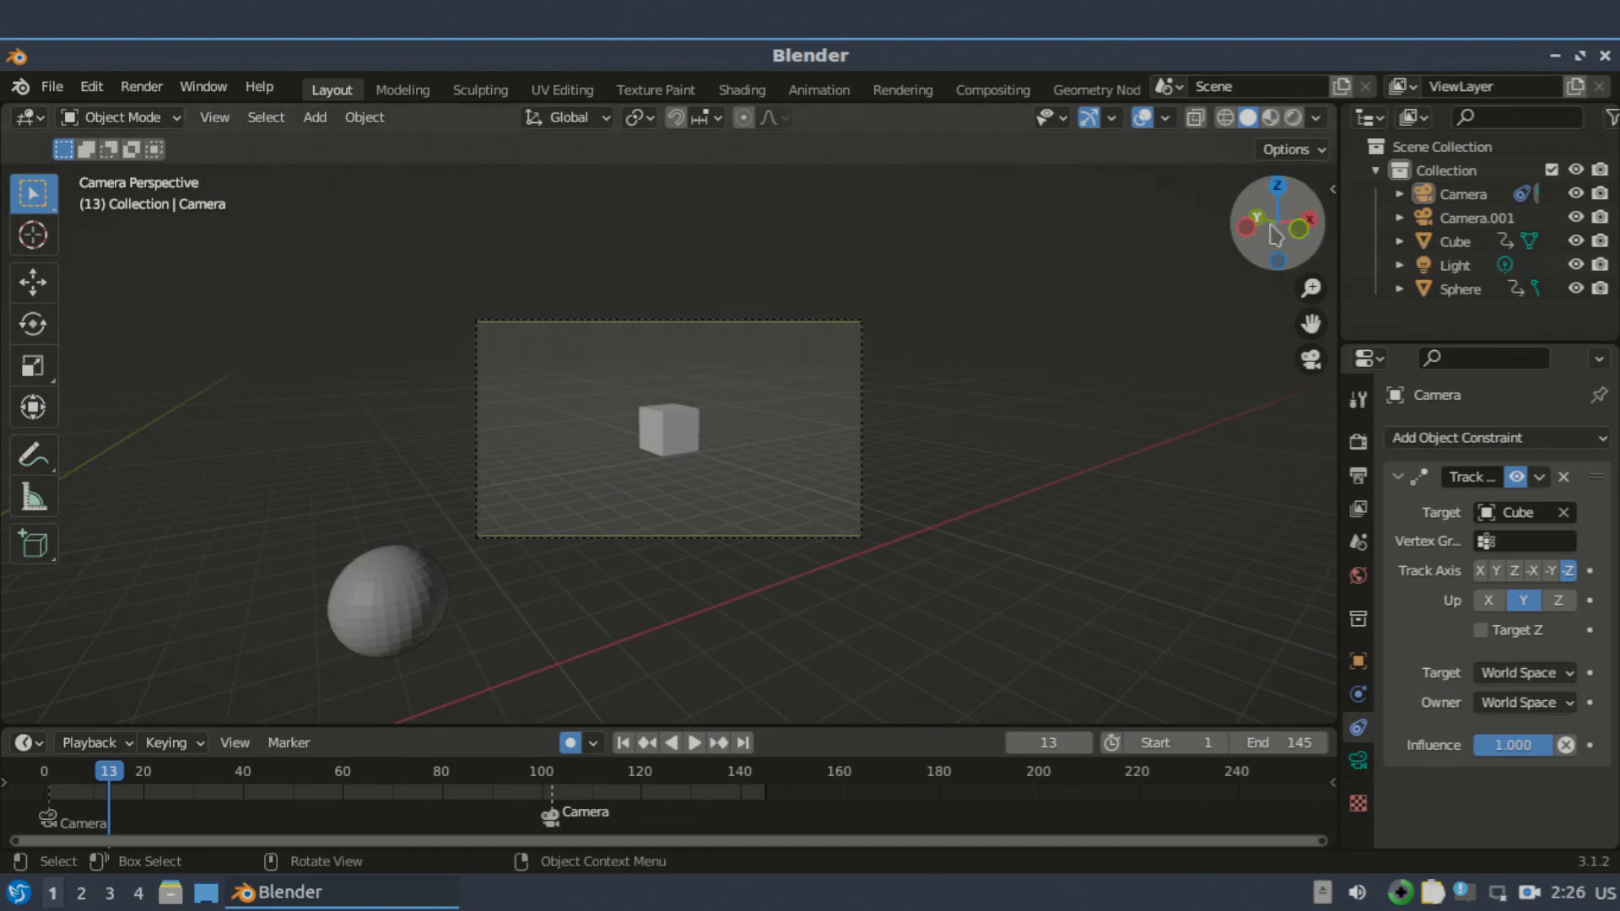
left_click_drag(1278, 223, 1045, 353)
scroll(1045, 352, "down", 5)
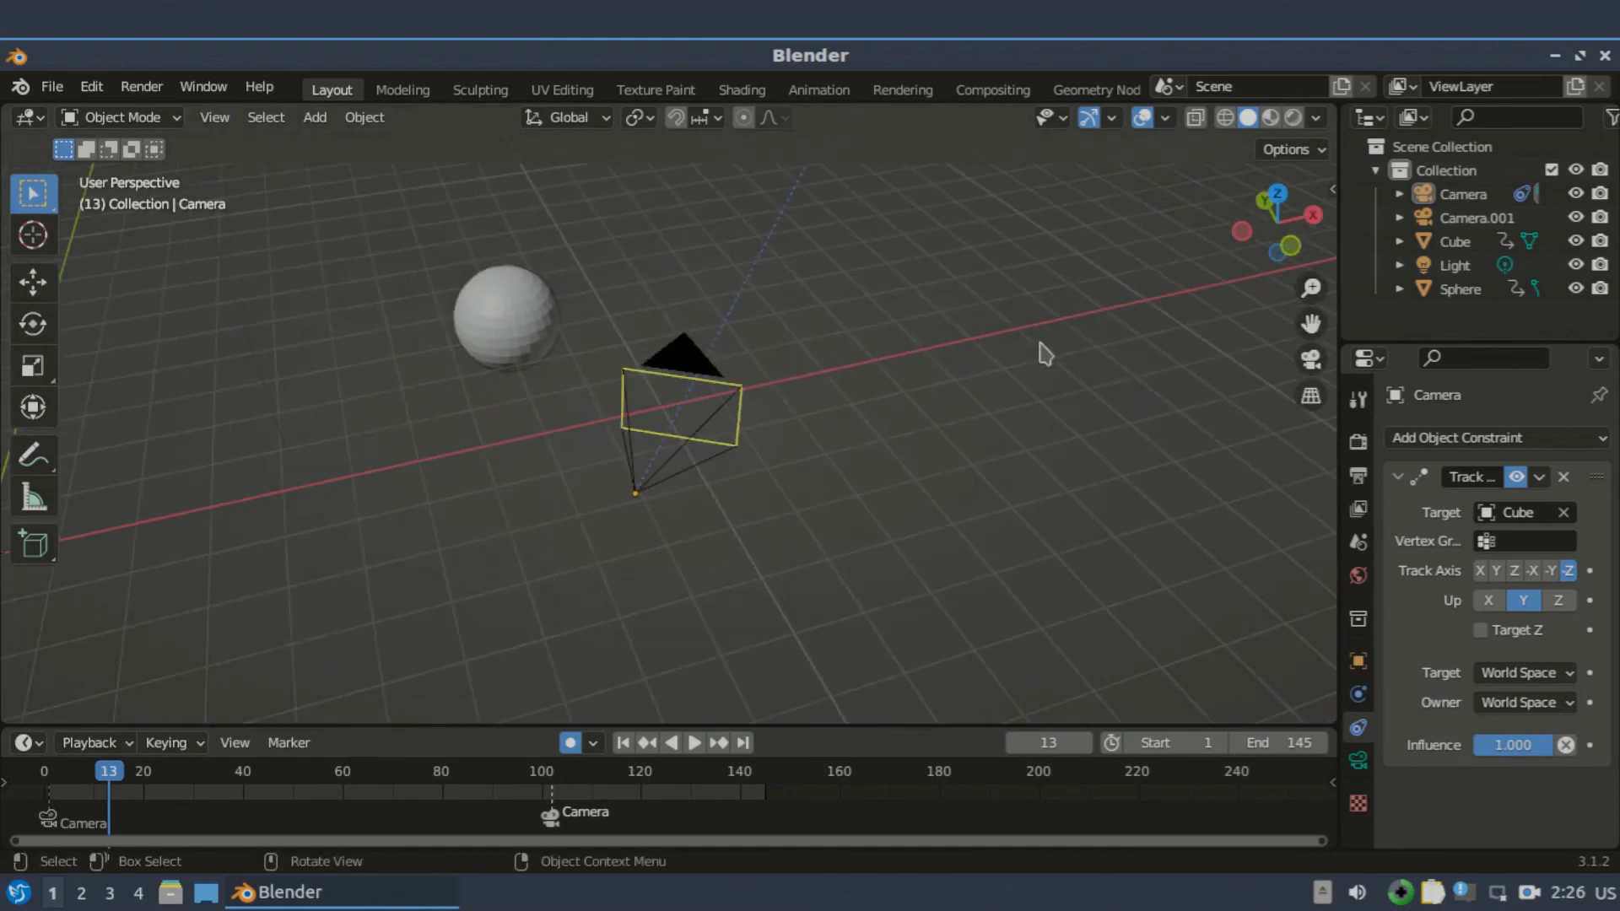
left_click(1477, 218)
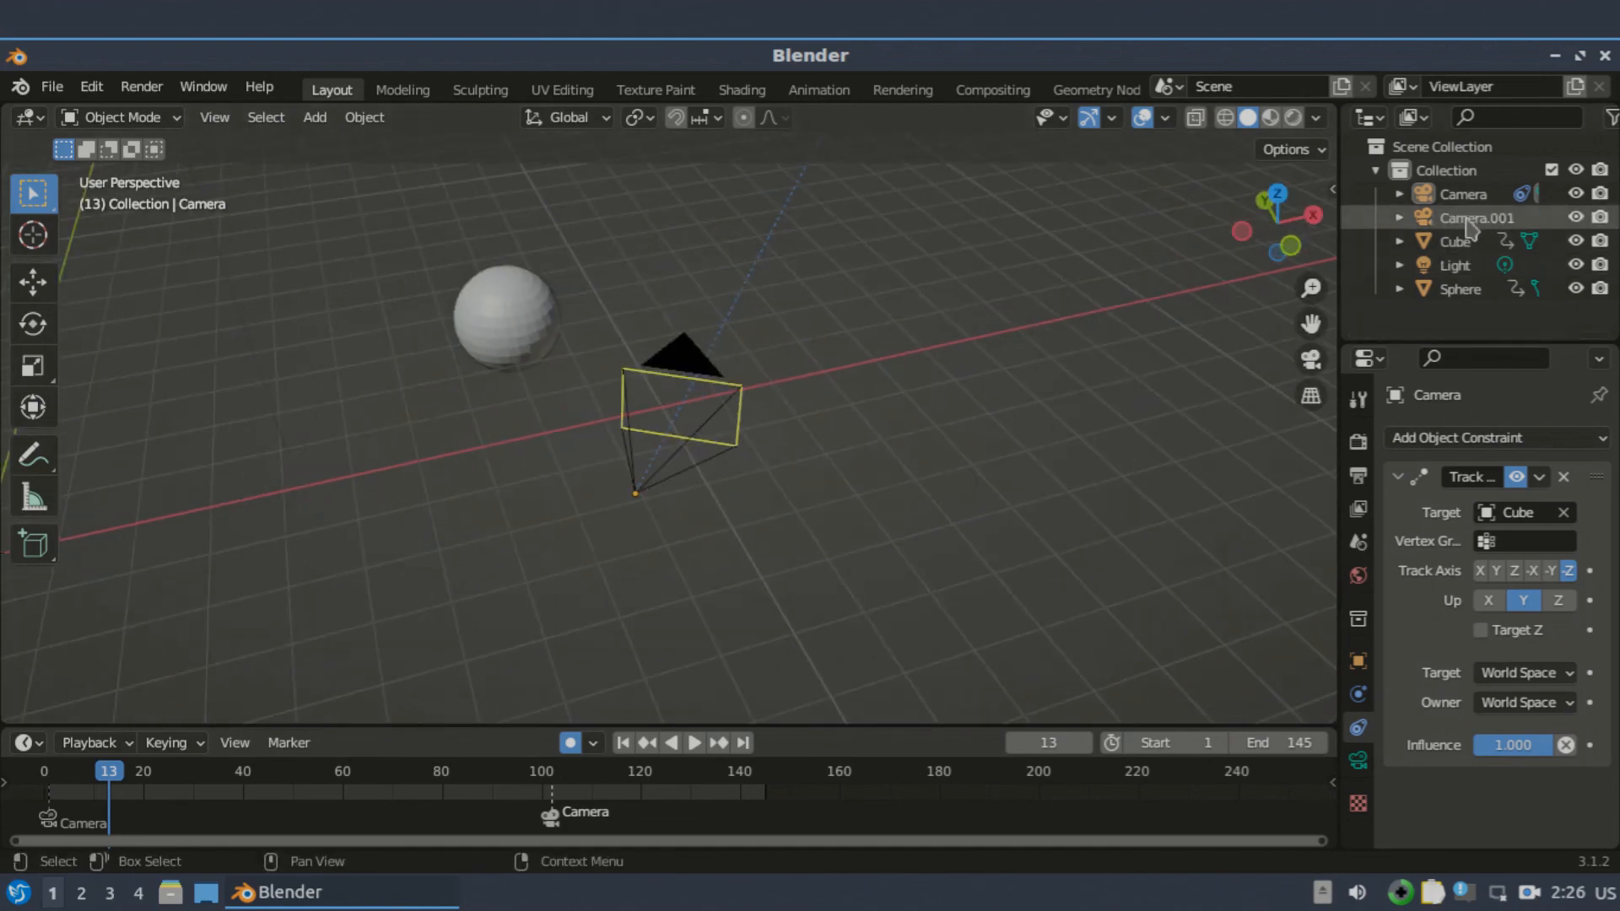
left_click(1400, 218)
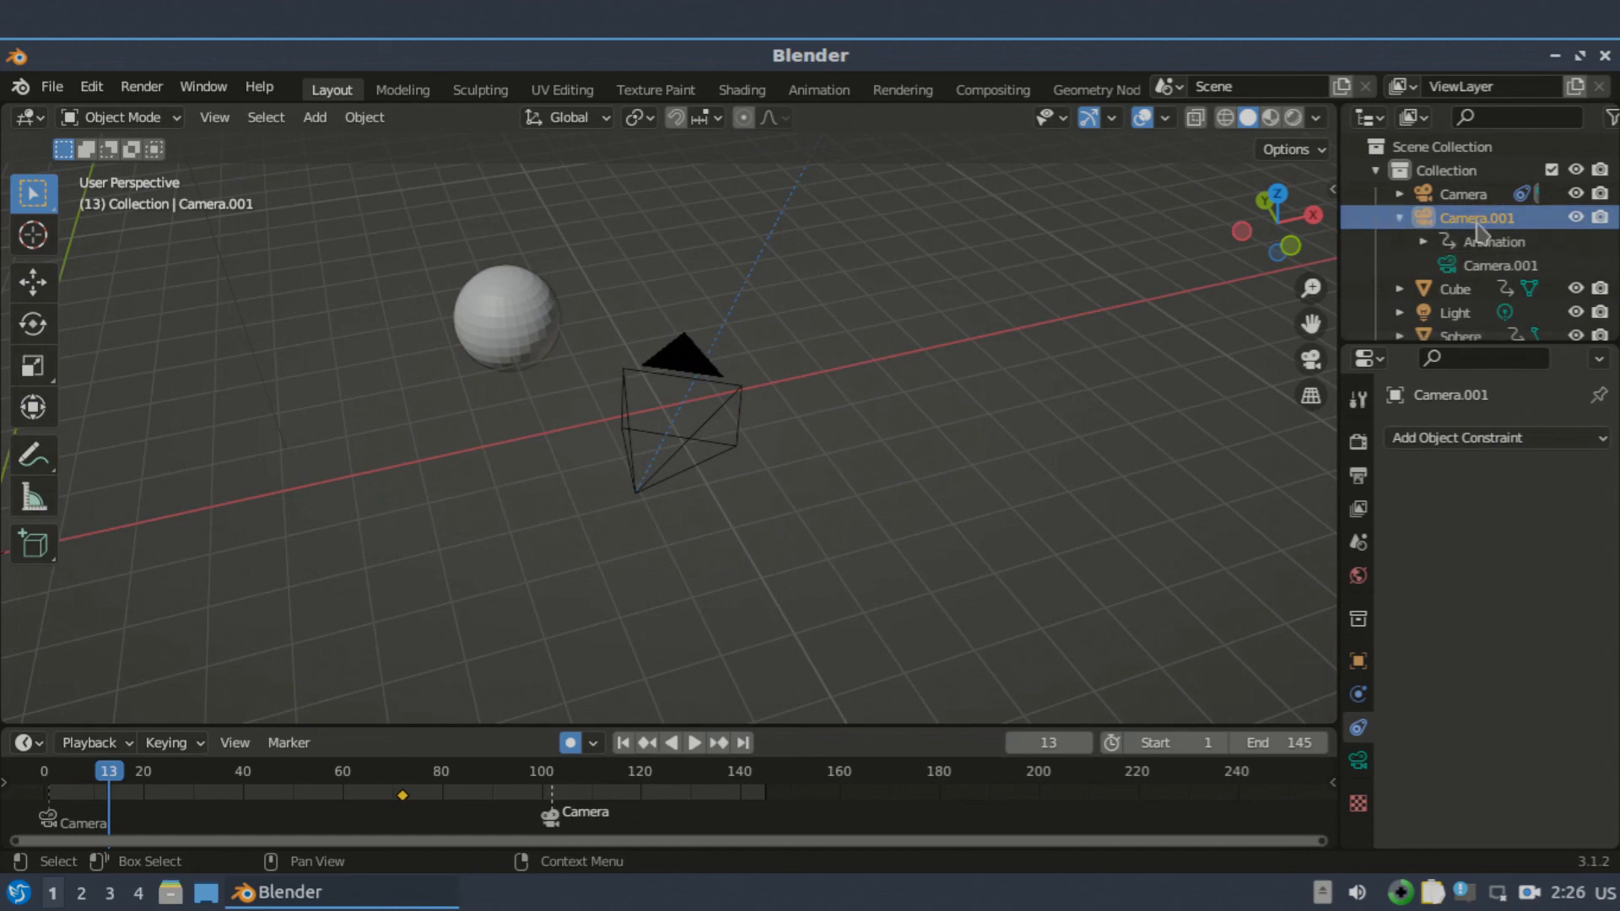
left_click(1490, 266)
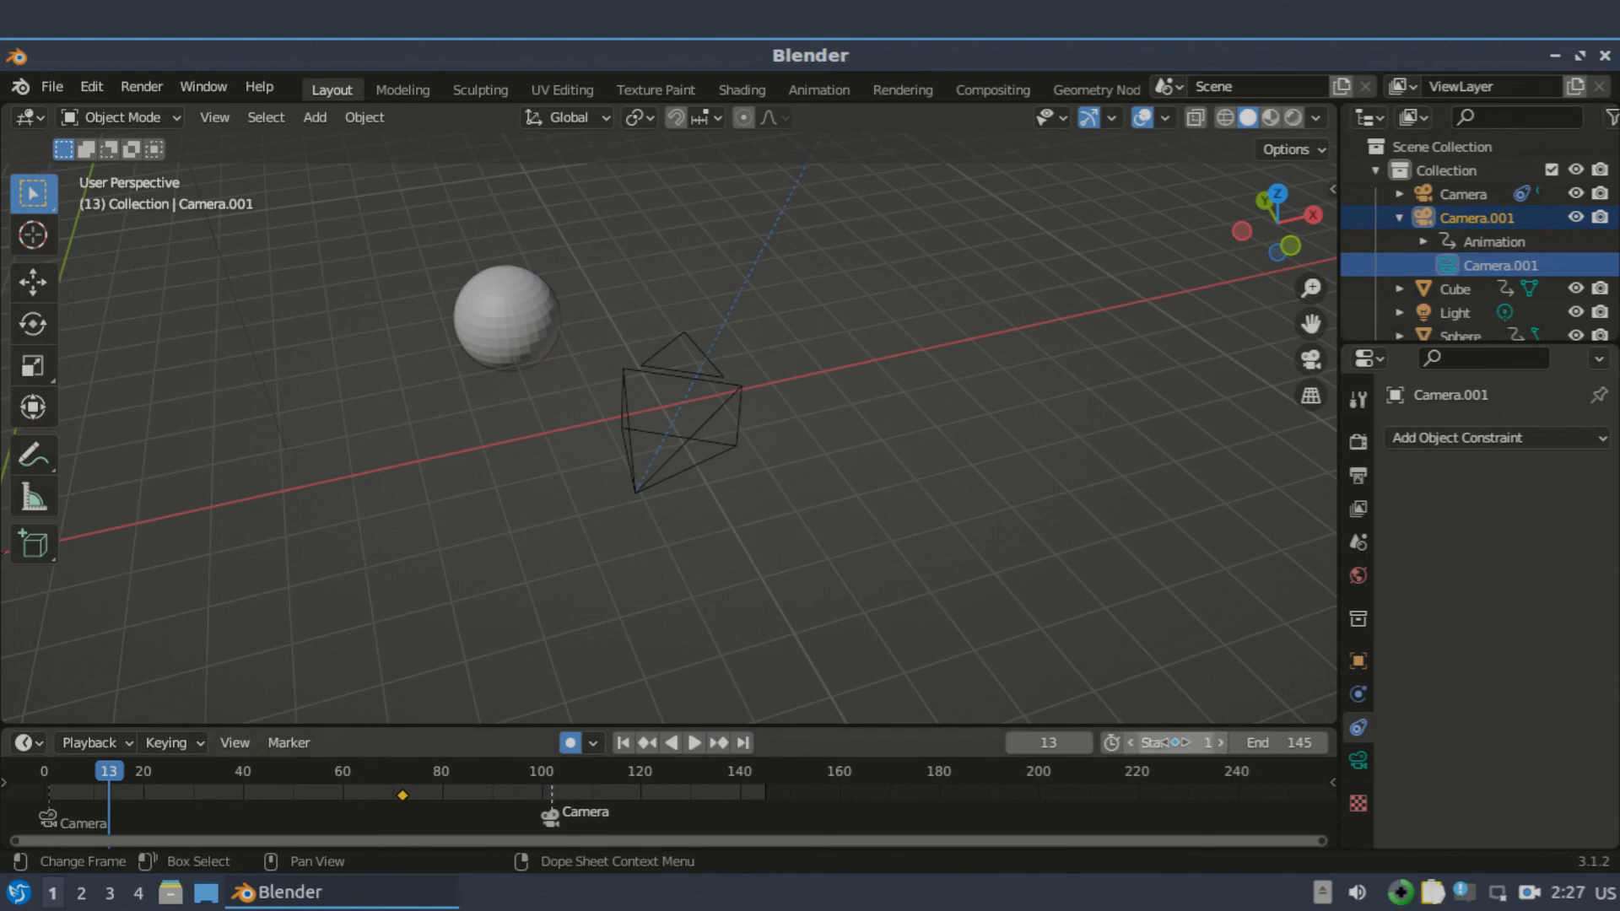
Go to frame 102, select the second camera, Camera.001, high above the origin, and bind it to the marker there.
left_click(1053, 742)
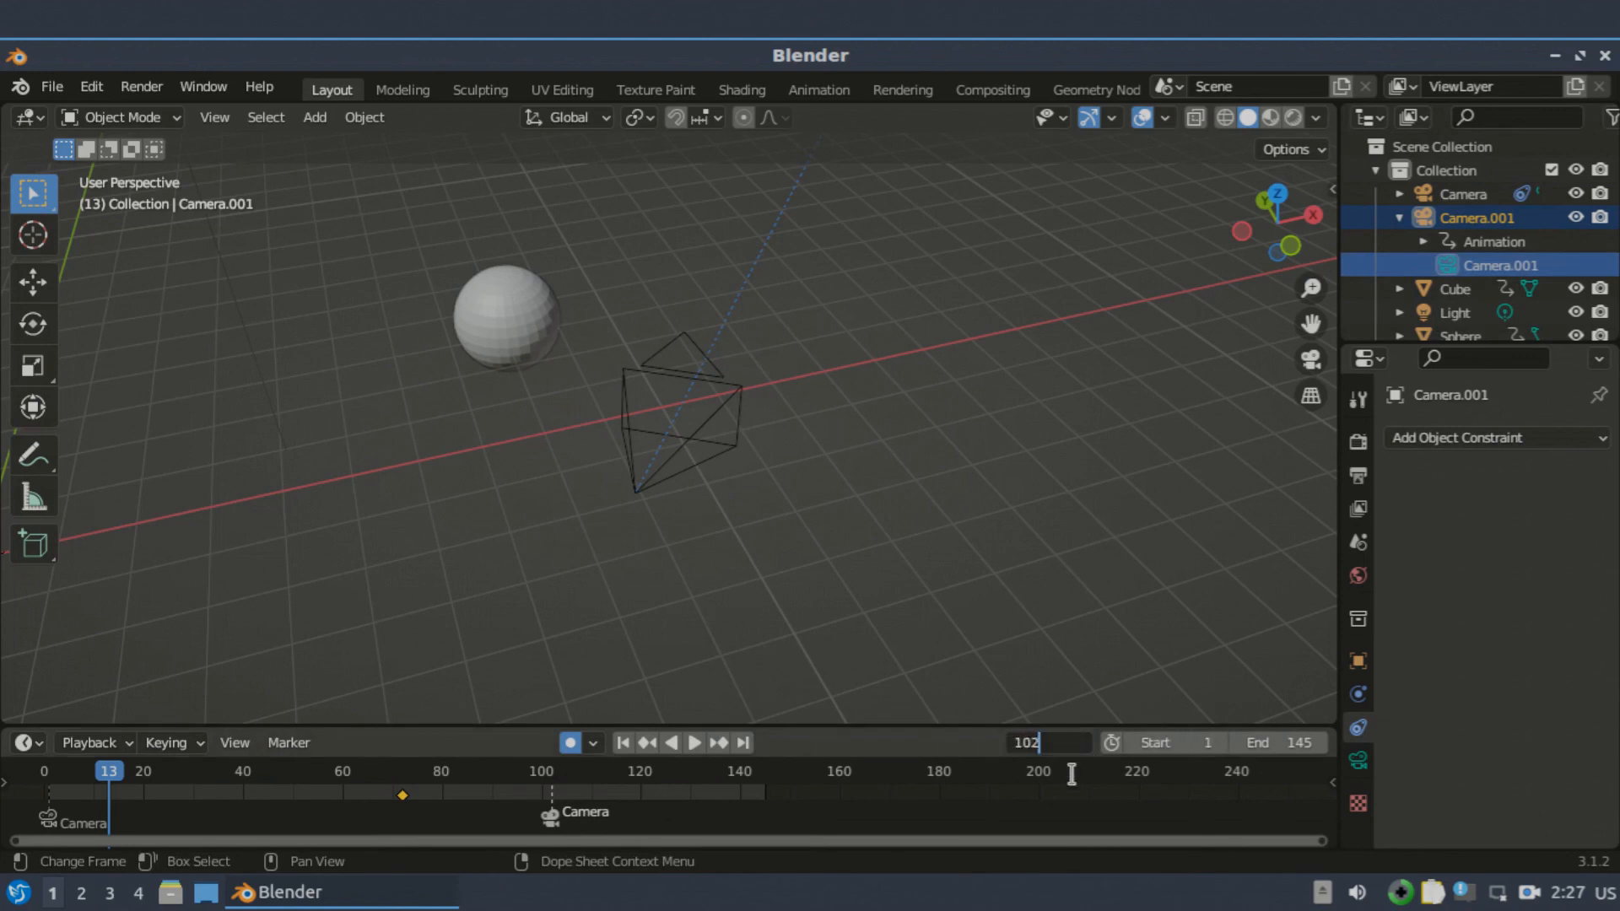
key("Return")
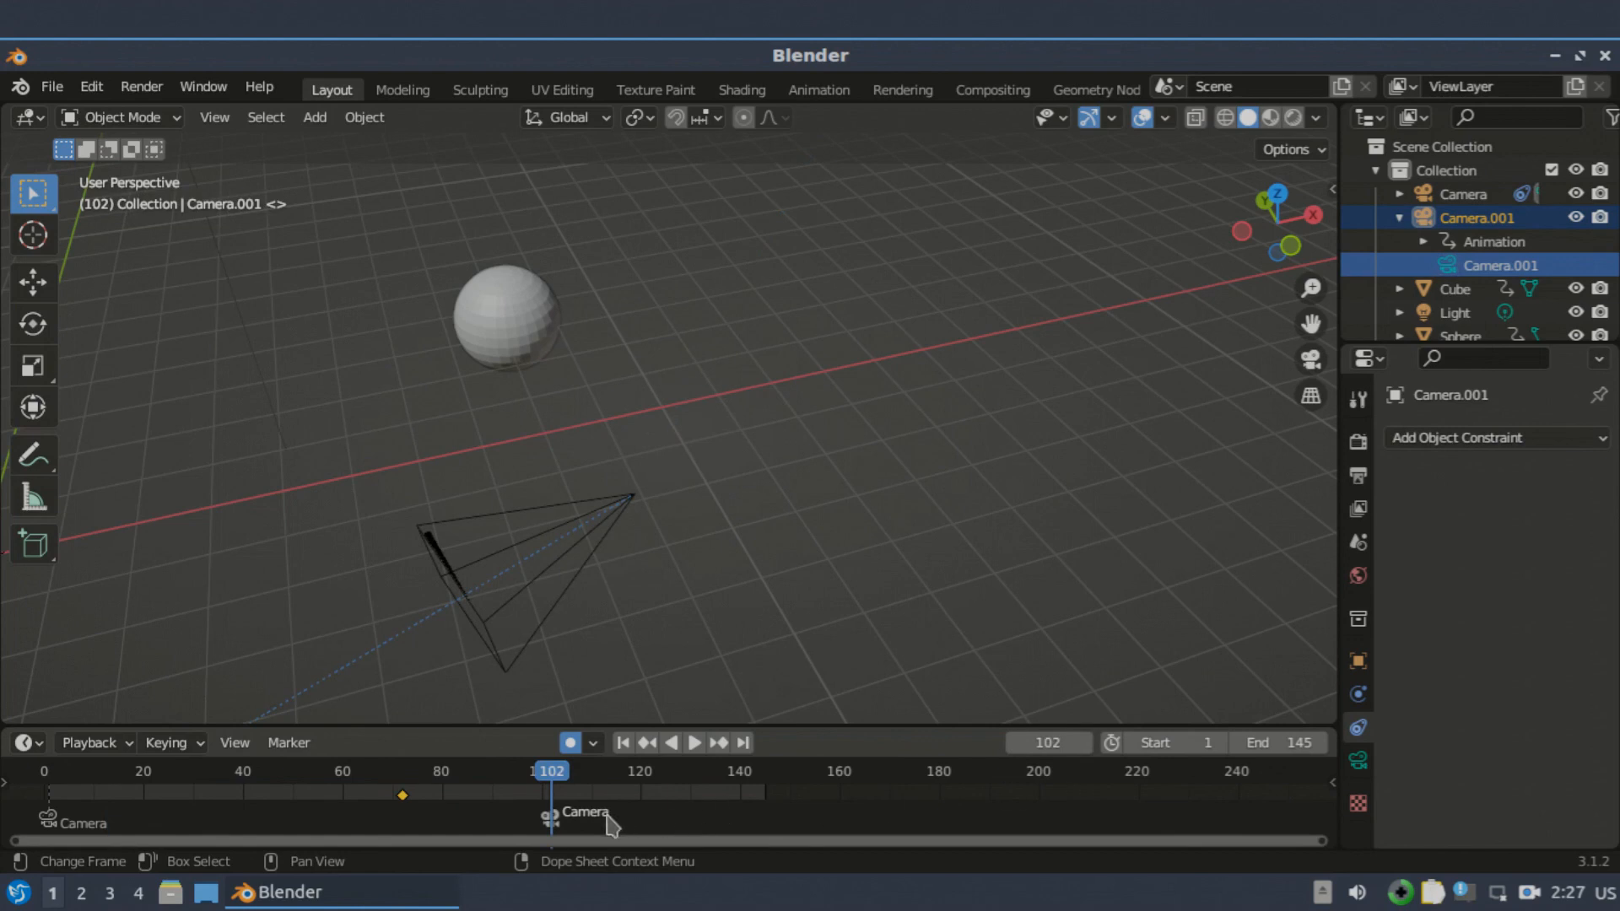
scroll(612, 824, "down", 2)
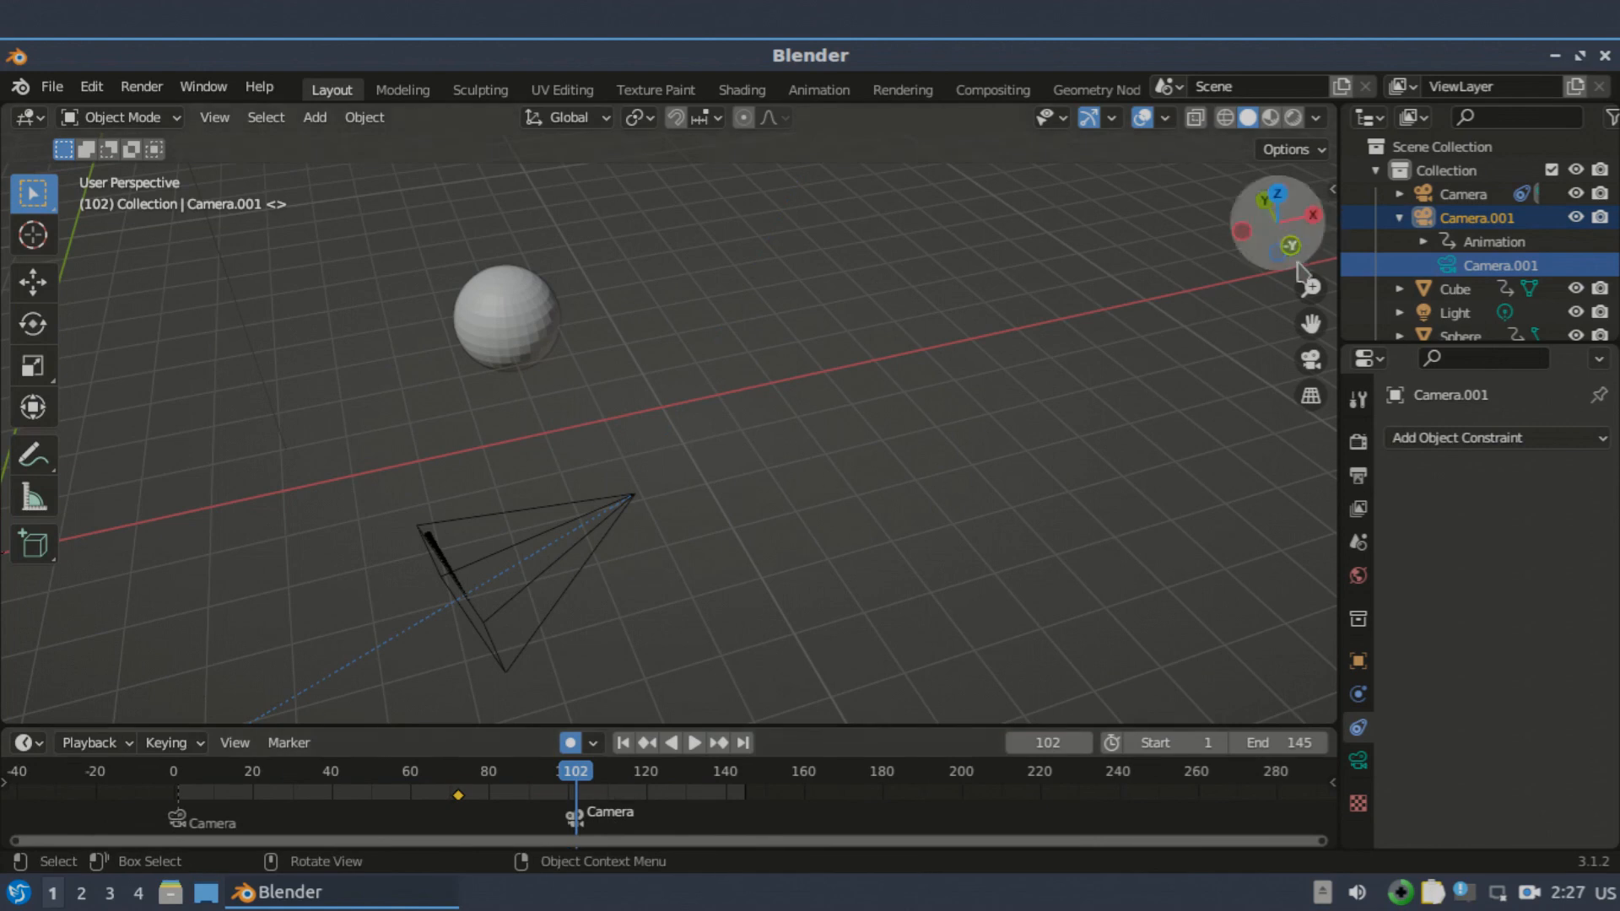
left_click_drag(1299, 252, 1249, 118)
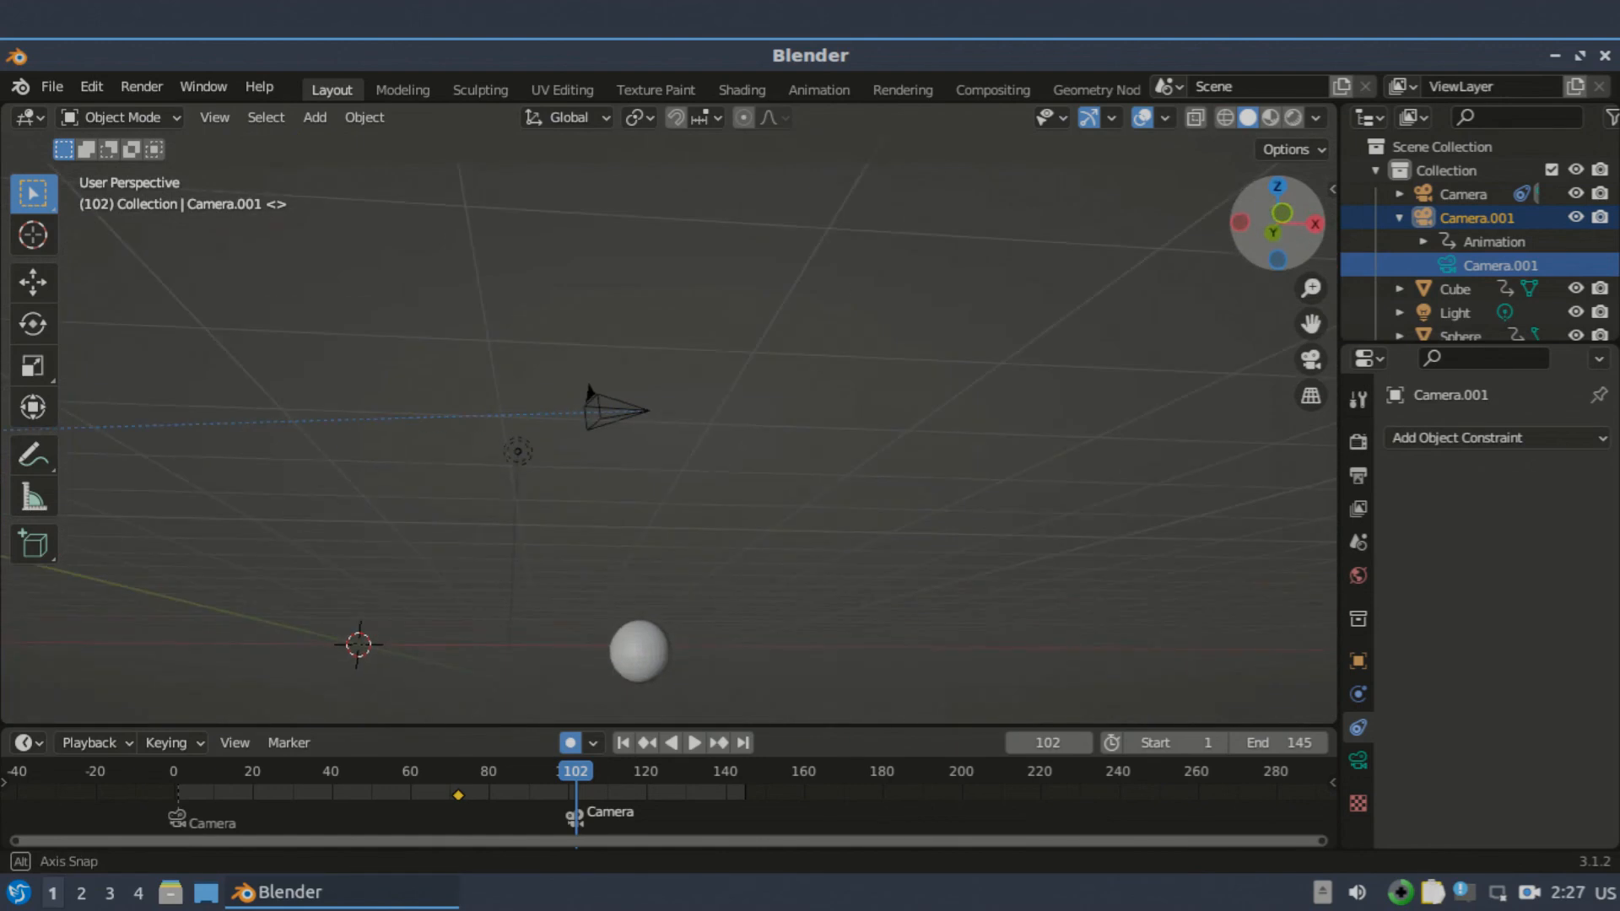
scroll(798, 495, "down", 2)
scroll(799, 495, "down", 4)
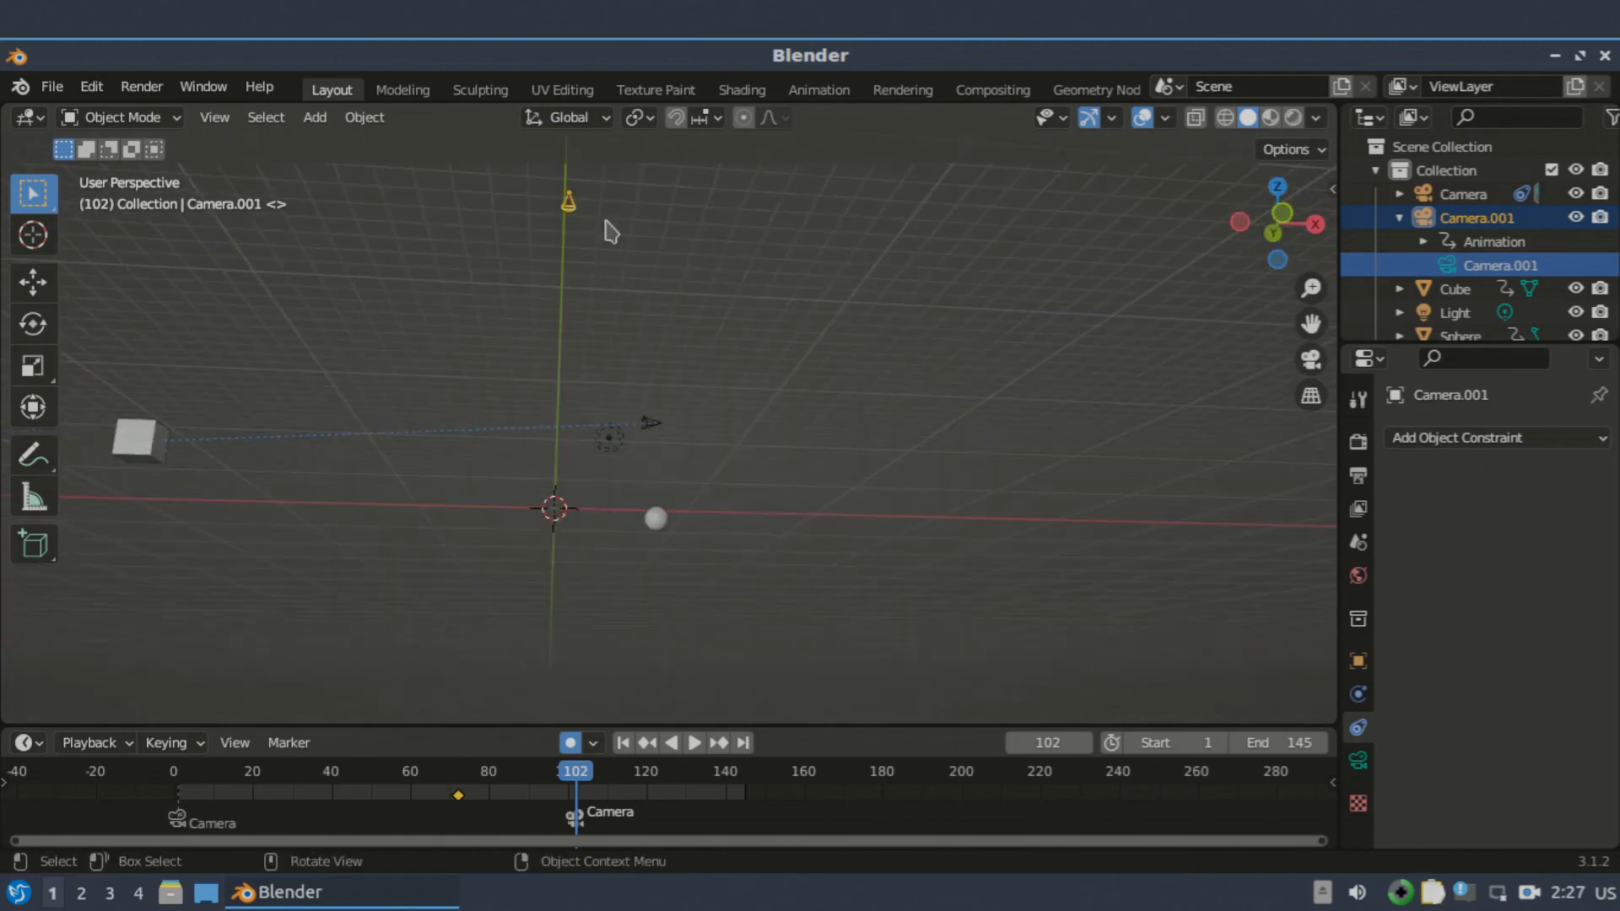
scroll(595, 223, "up", 3)
middle_click_drag(595, 222, 524, 228)
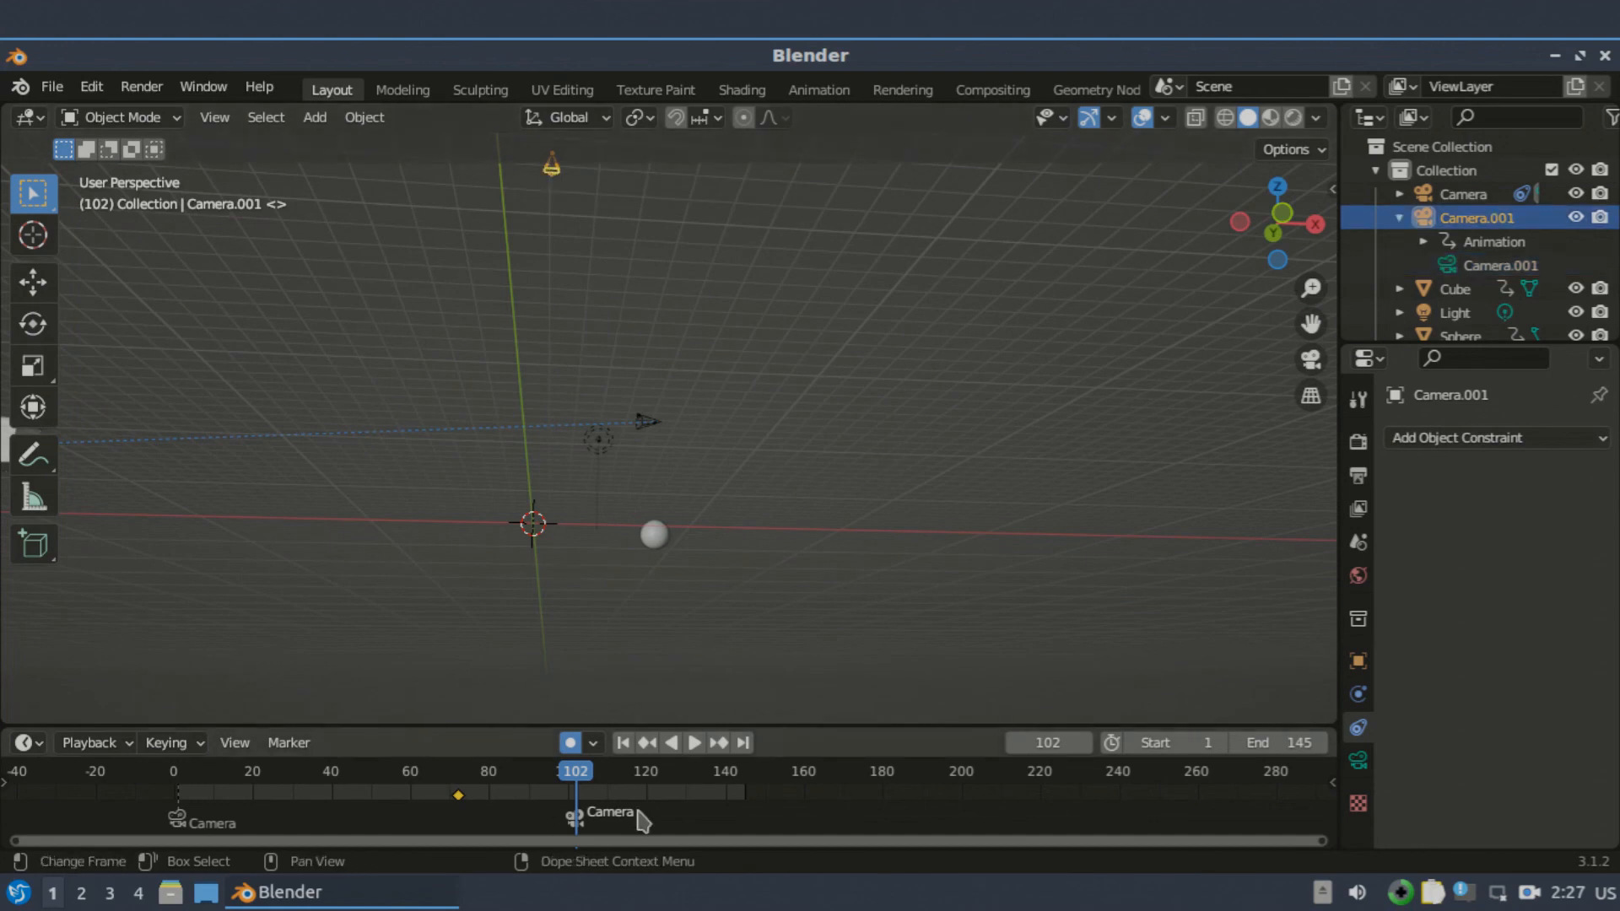
scroll(563, 611, "down", 2)
scroll(564, 611, "up", 3)
left_click(288, 743)
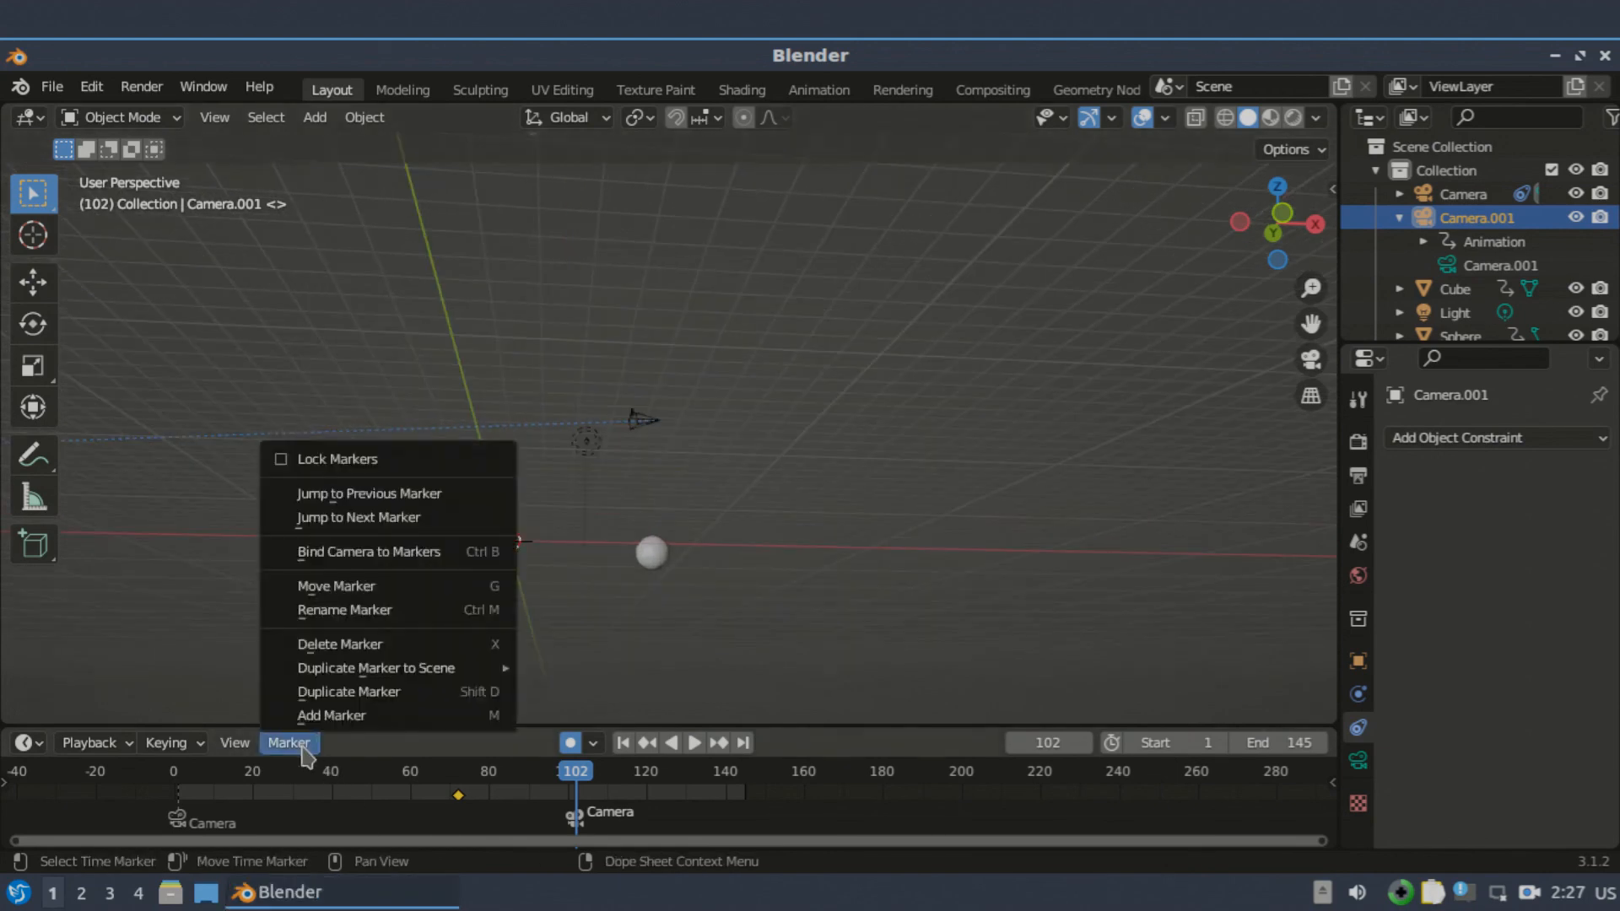
left_click(349, 553)
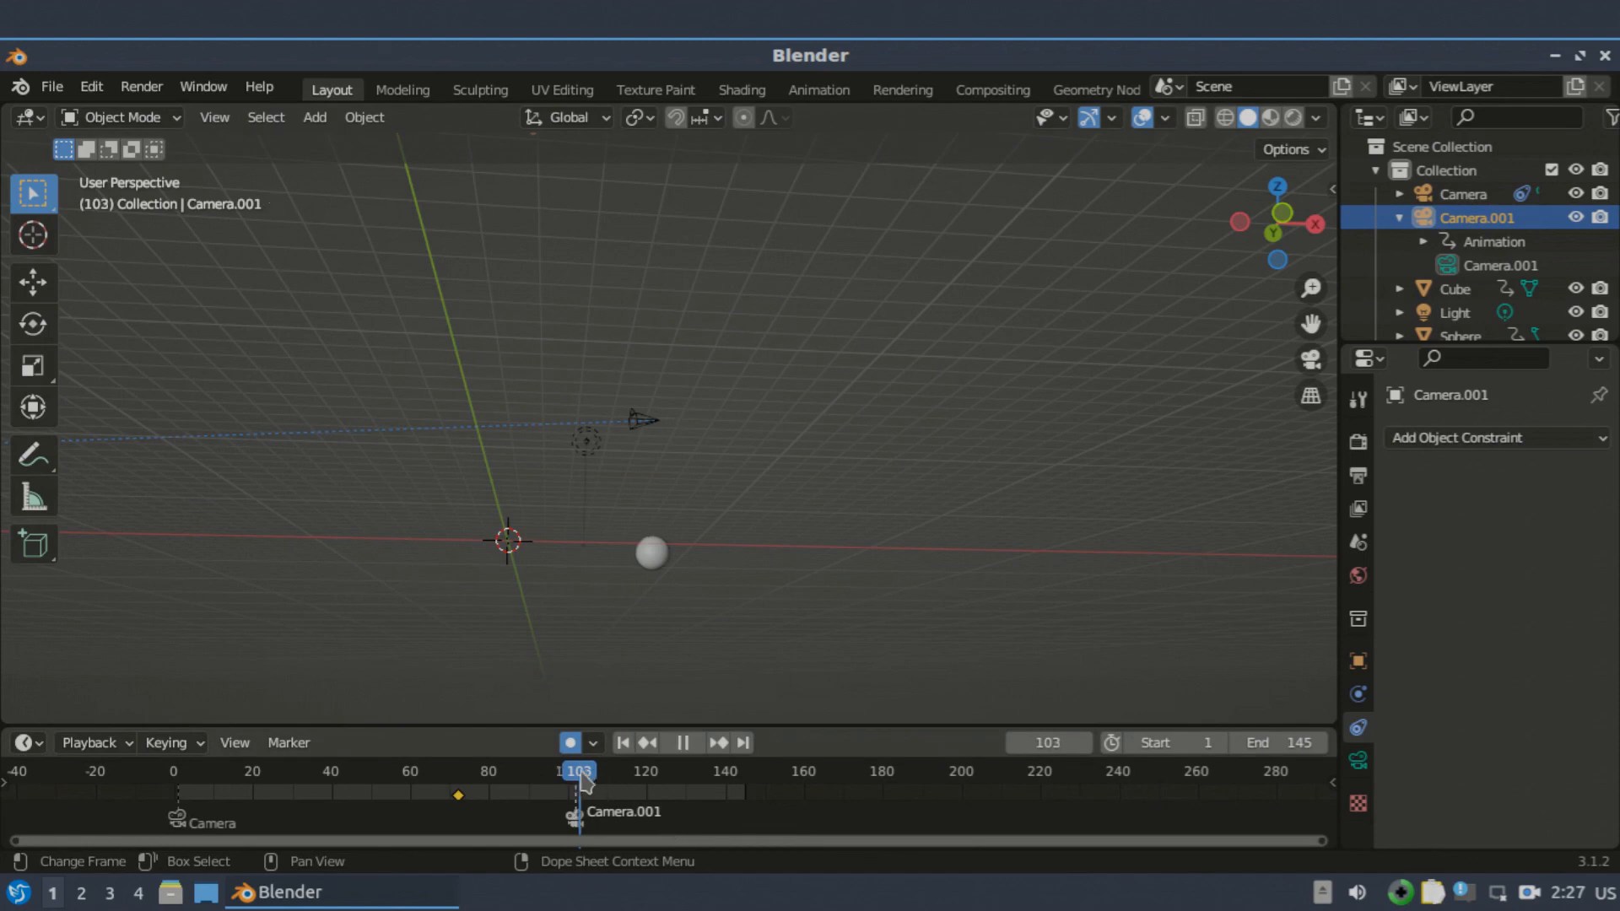
Return to frame 0 and play the animation through the camera view to check the switch to Camera.001.
left_click_drag(582, 781, 174, 781)
left_click(1312, 360)
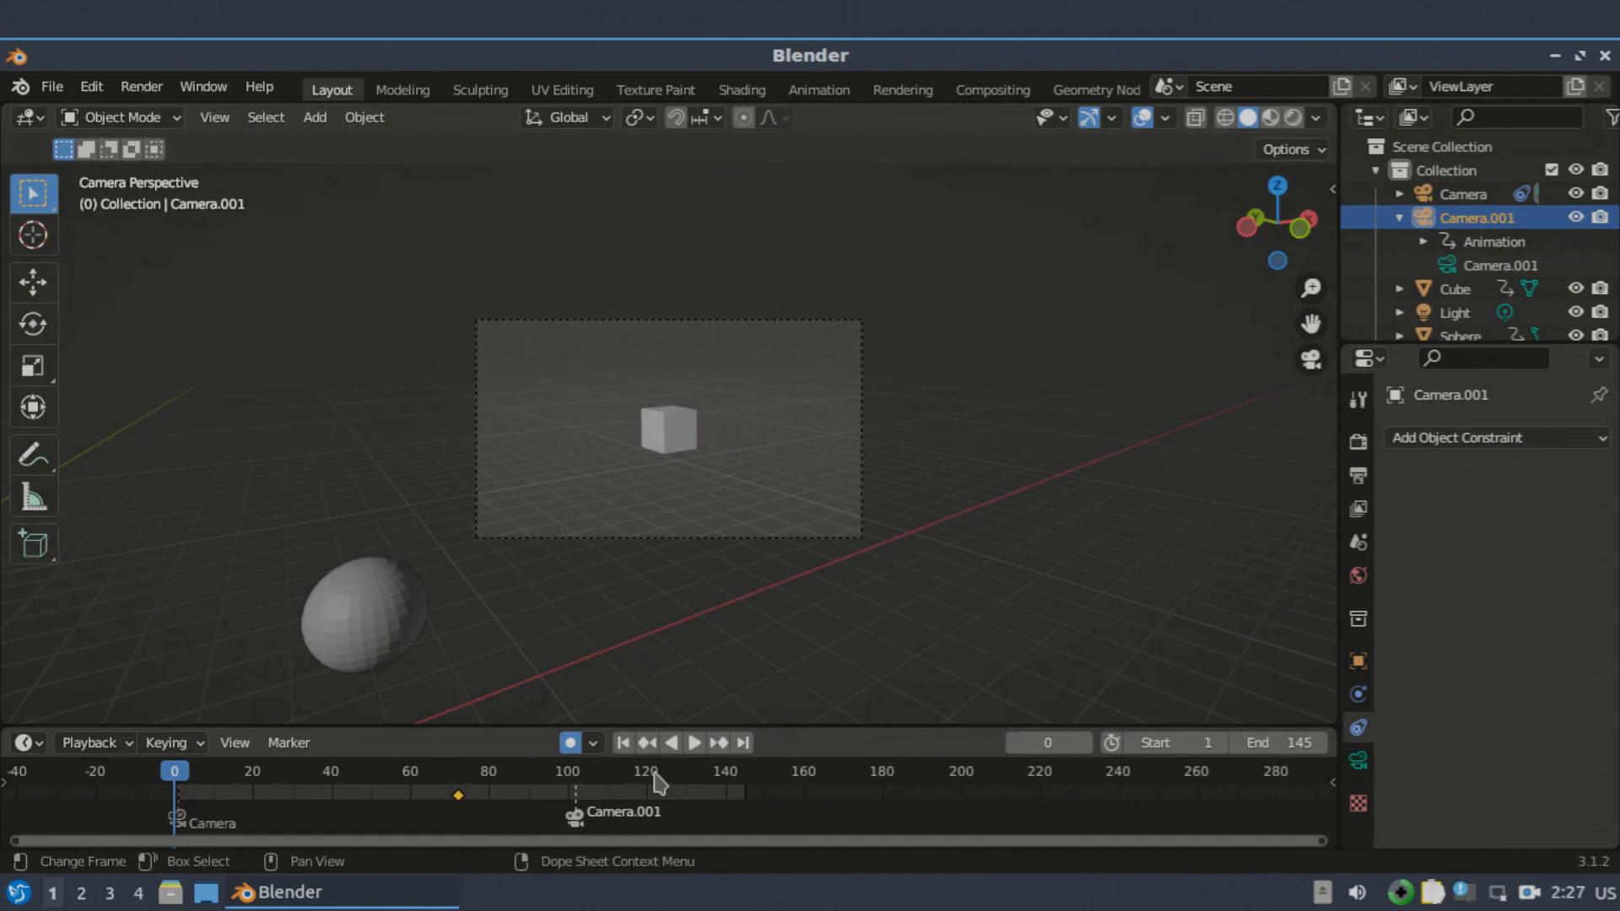
left_click(693, 743)
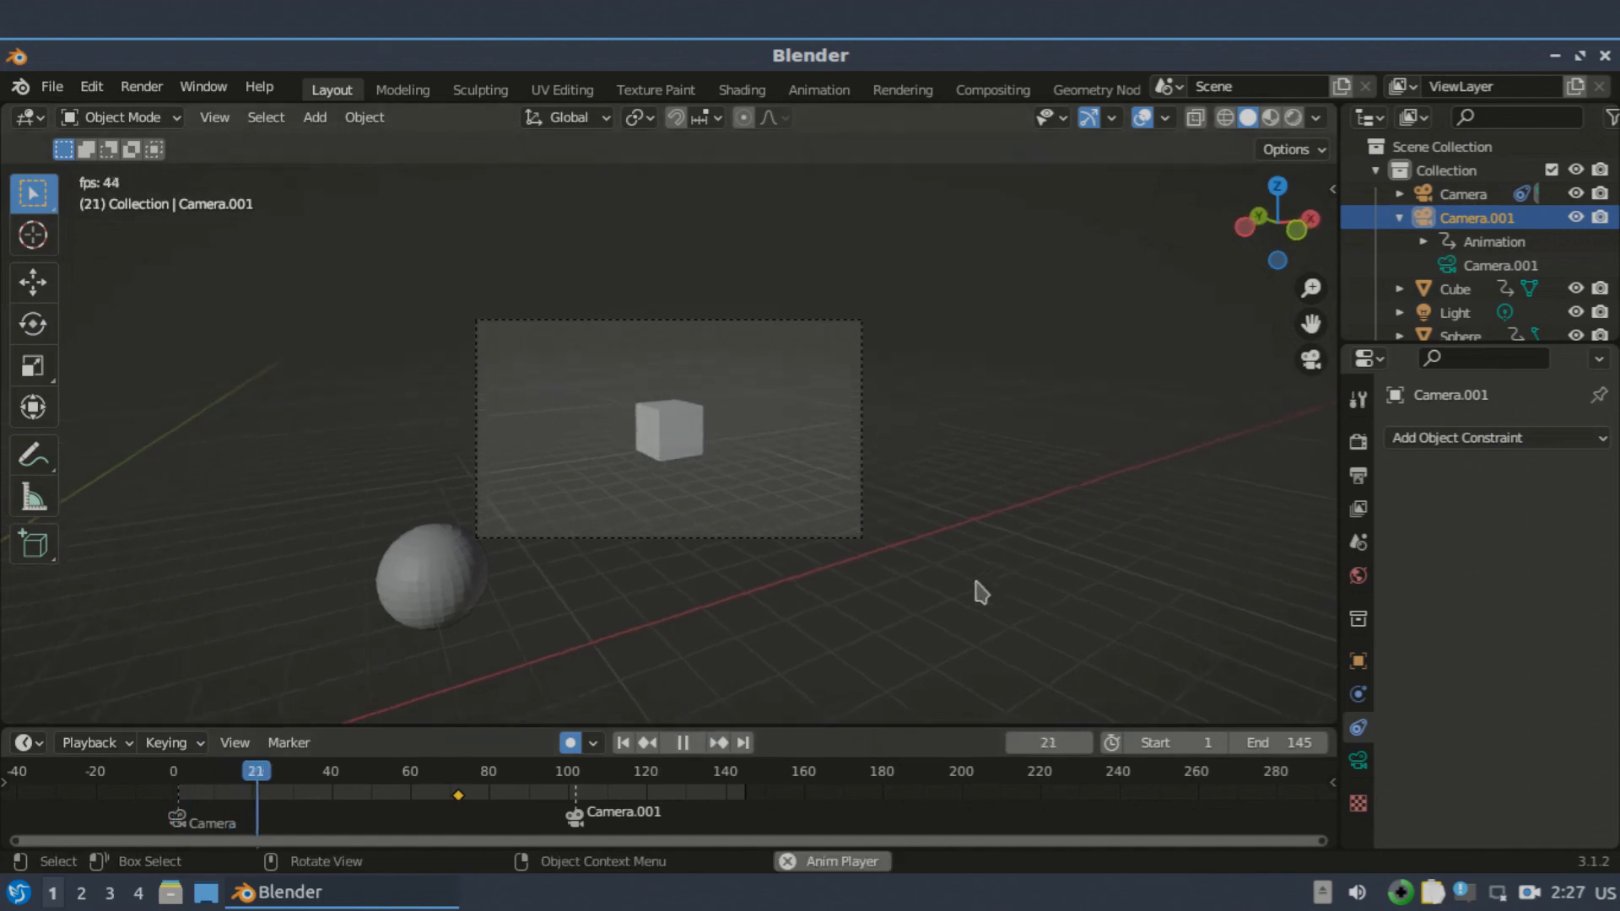